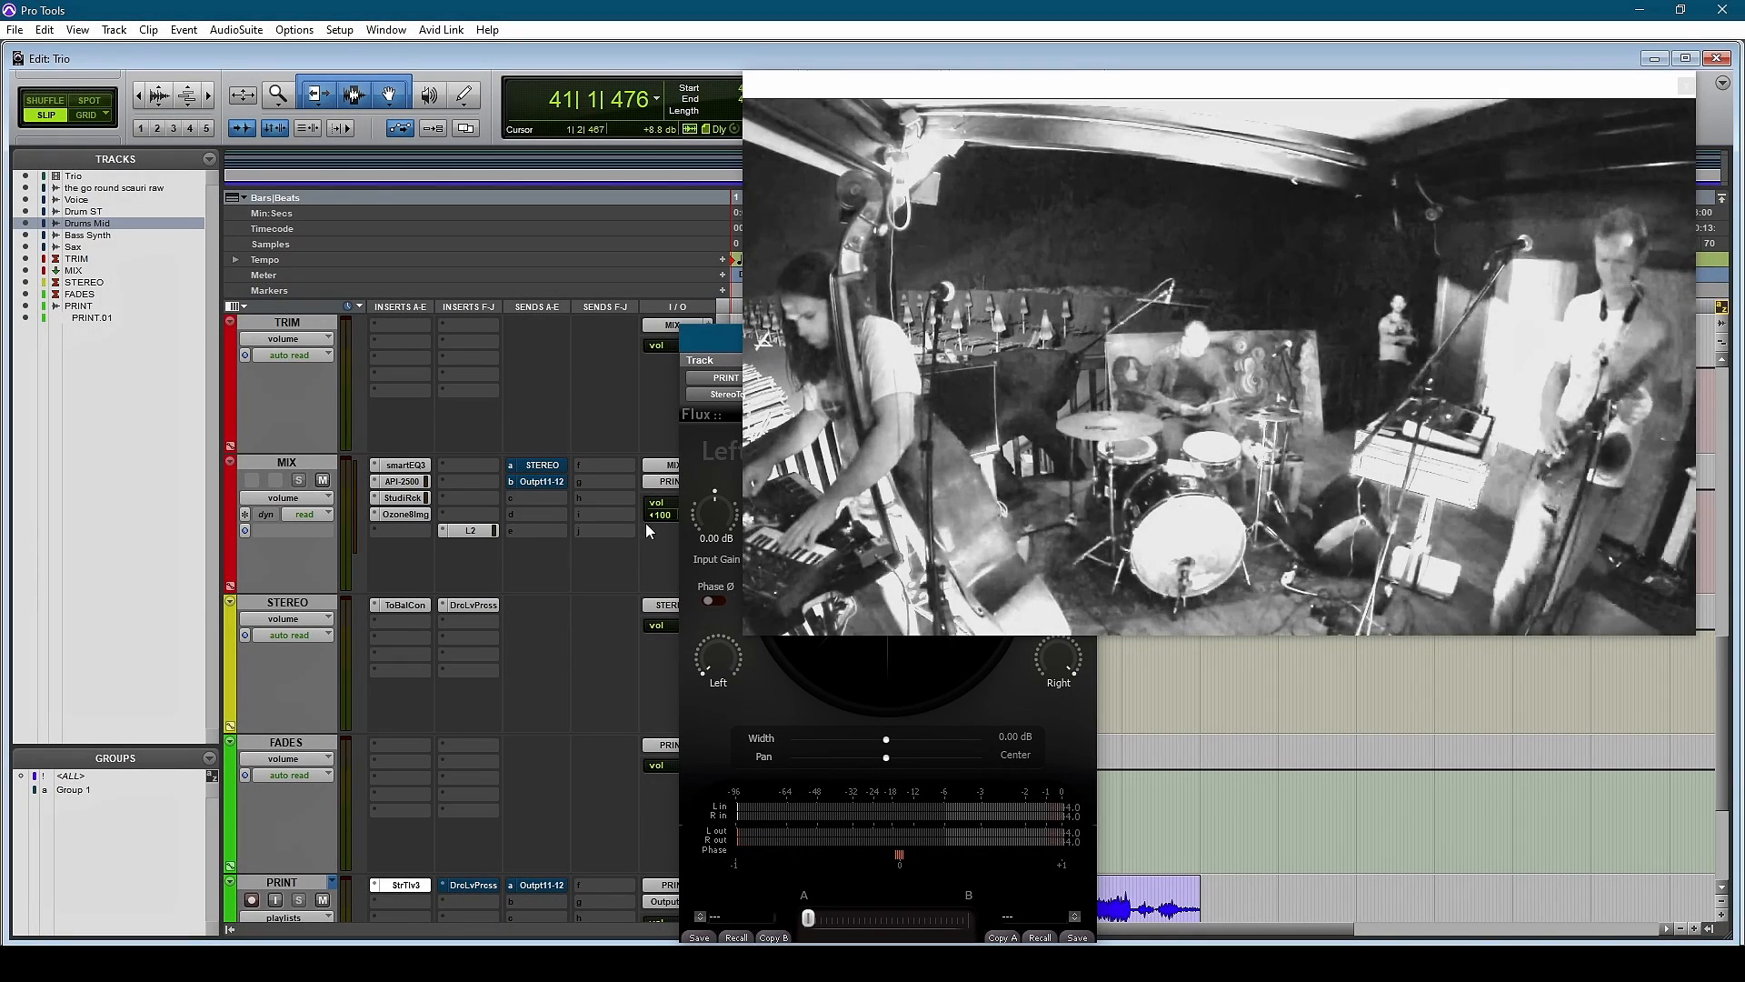
# Step: Play the song while examining the phase meter and vectorscope of Stereo Tool v3 on the PRINT track
pyautogui.moveTo(719, 328); pyautogui.dragTo(247, 216)
pyautogui.scroll(-3, 506, 759)
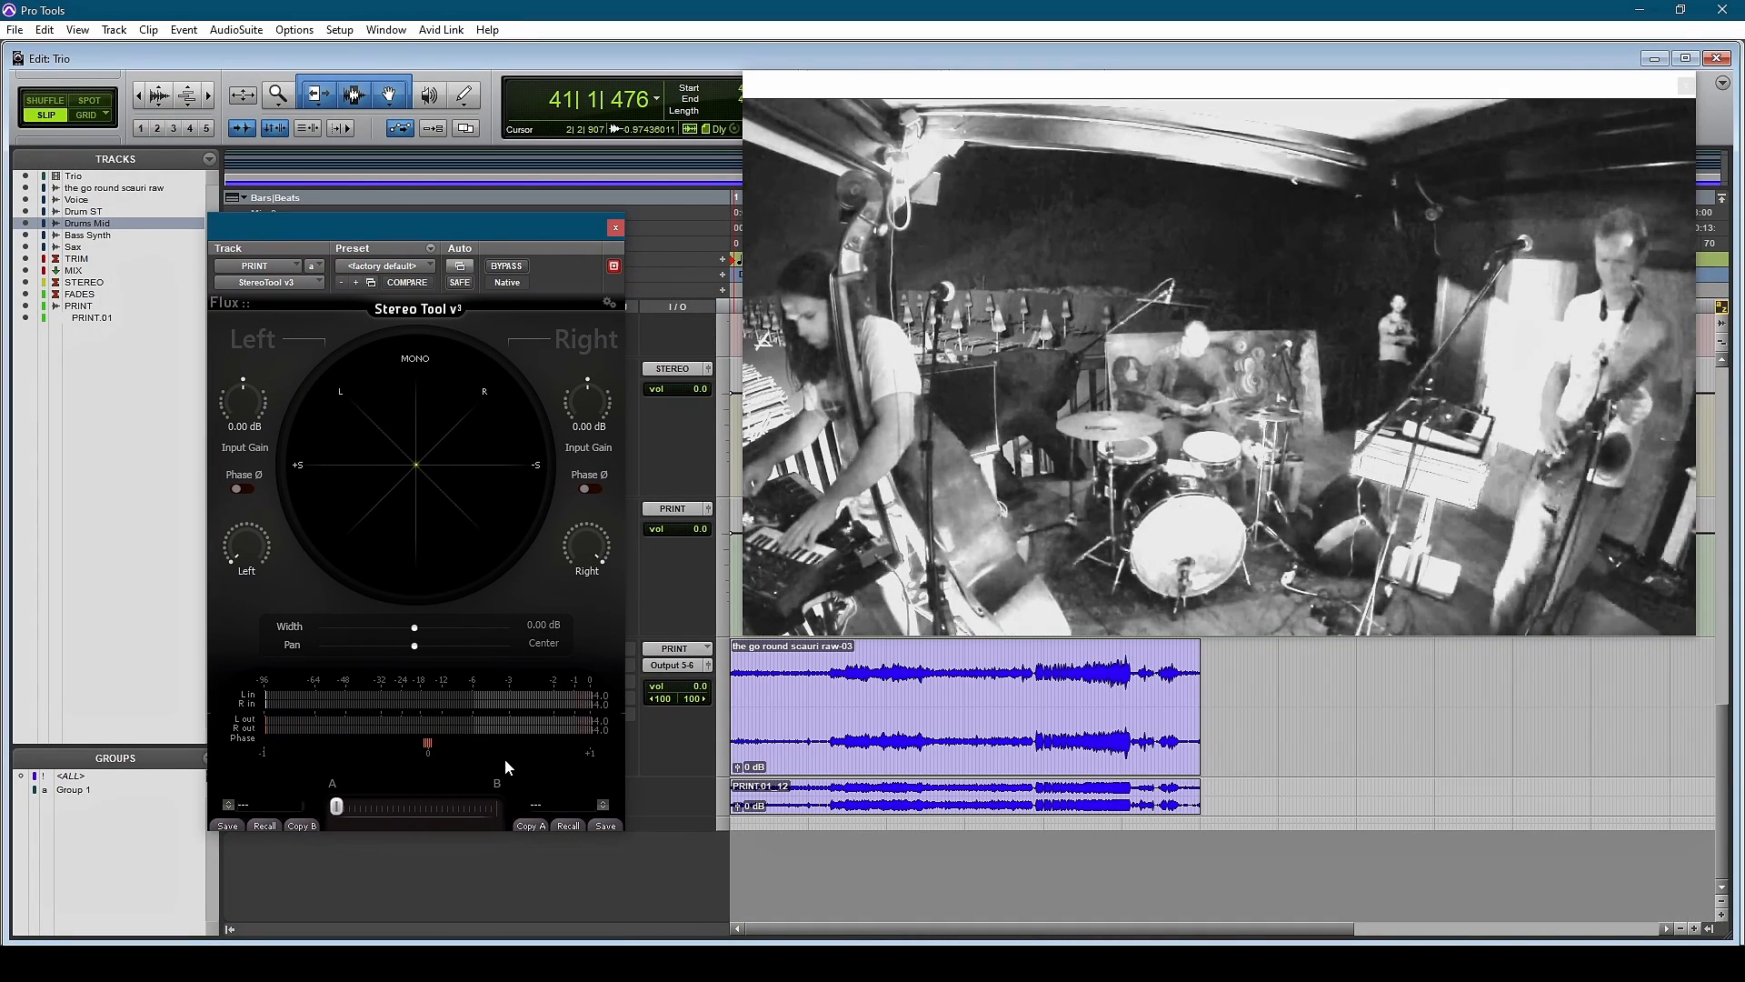
pyautogui.press('space')
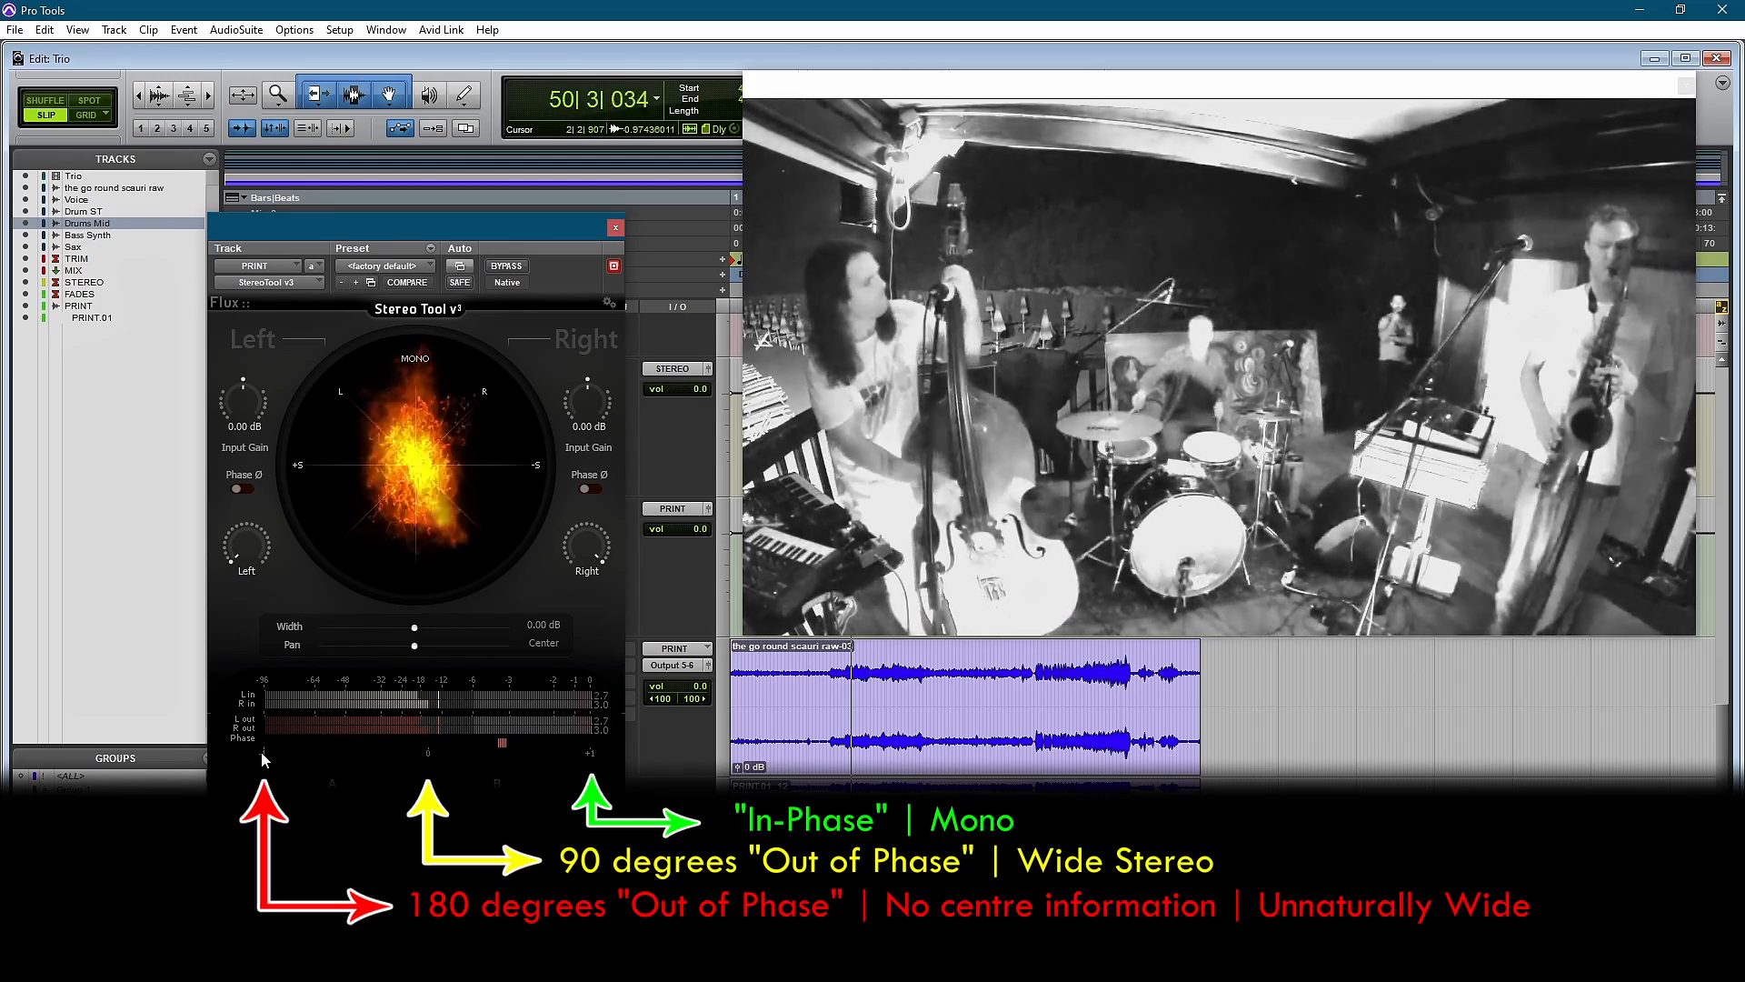
pyautogui.press('space')
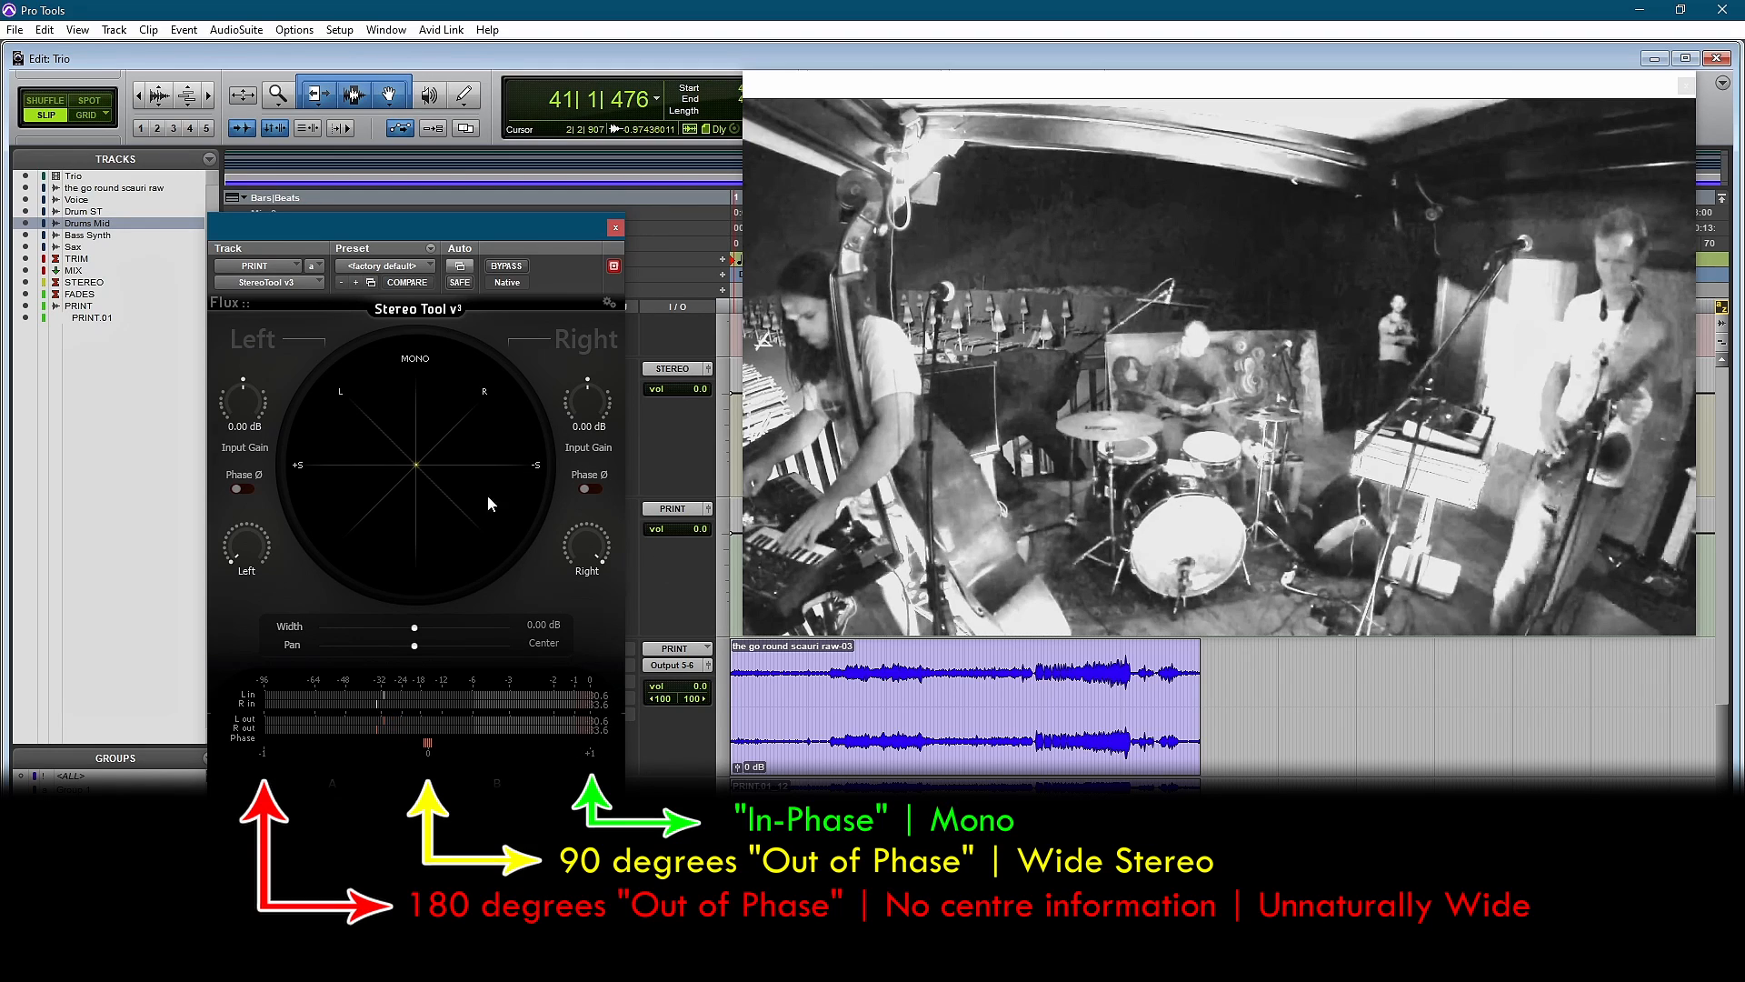
# Step: Open Stereo Tool v3 on the MIX track in place of the PRINT one and play the song through it
pyautogui.click(615, 228)
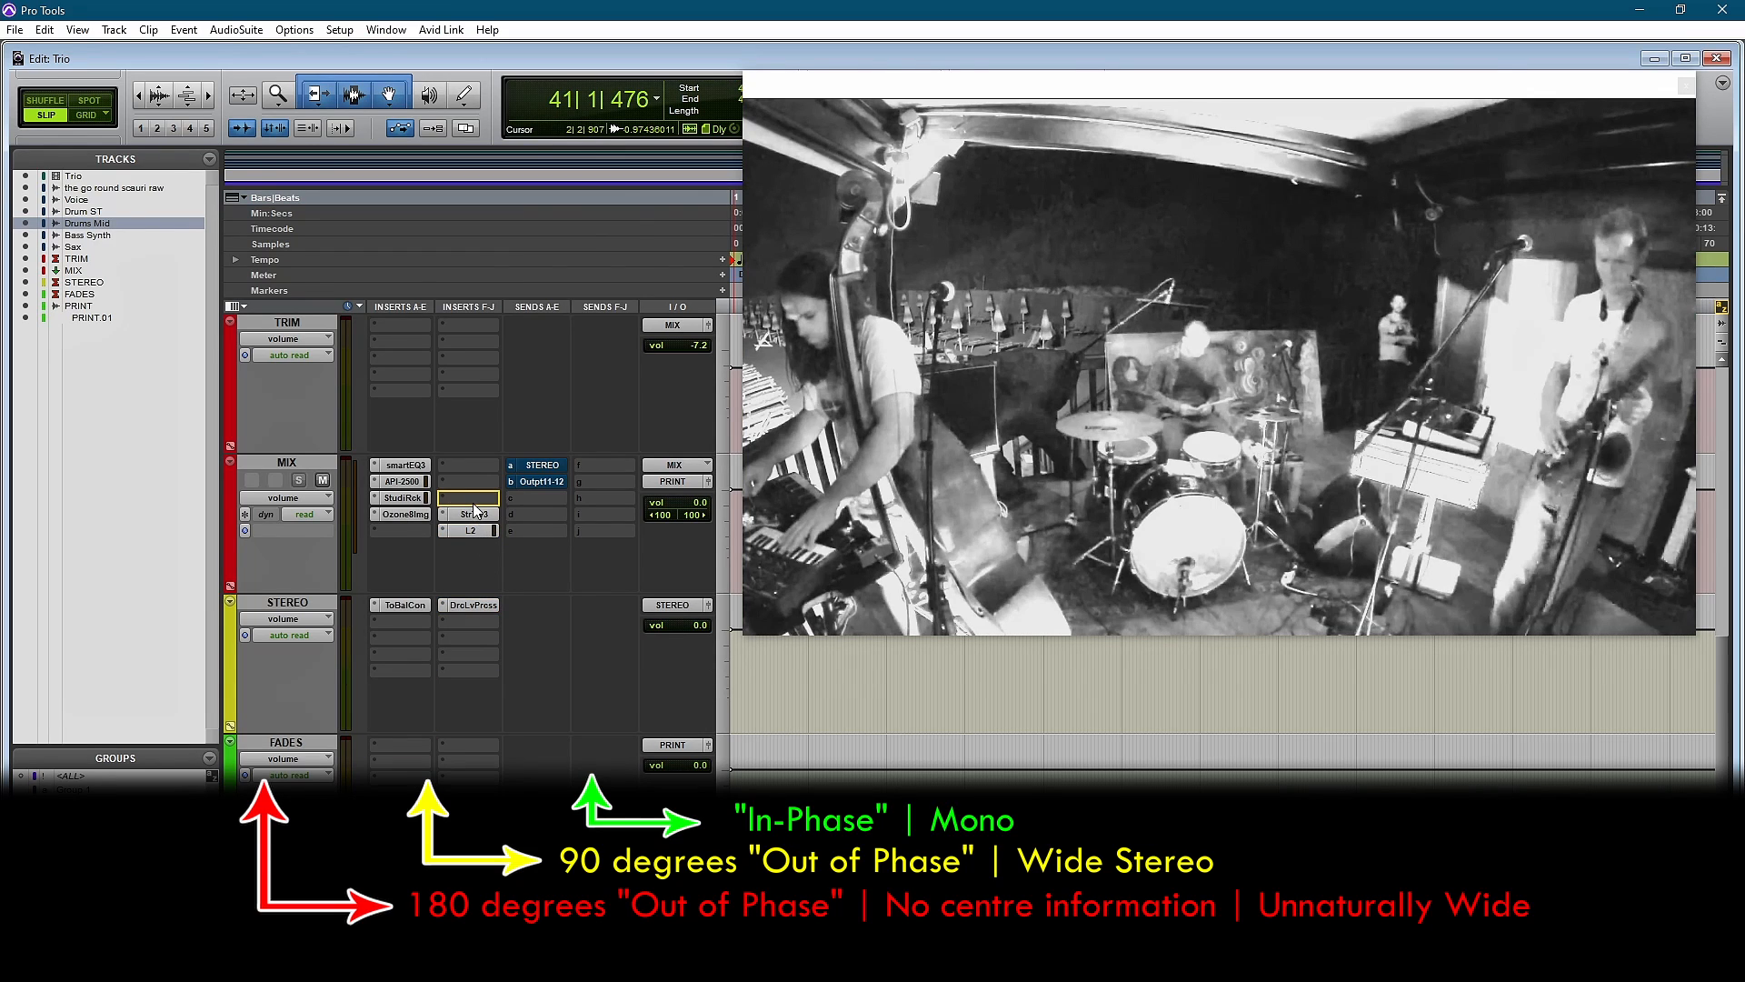
pyautogui.click(482, 514)
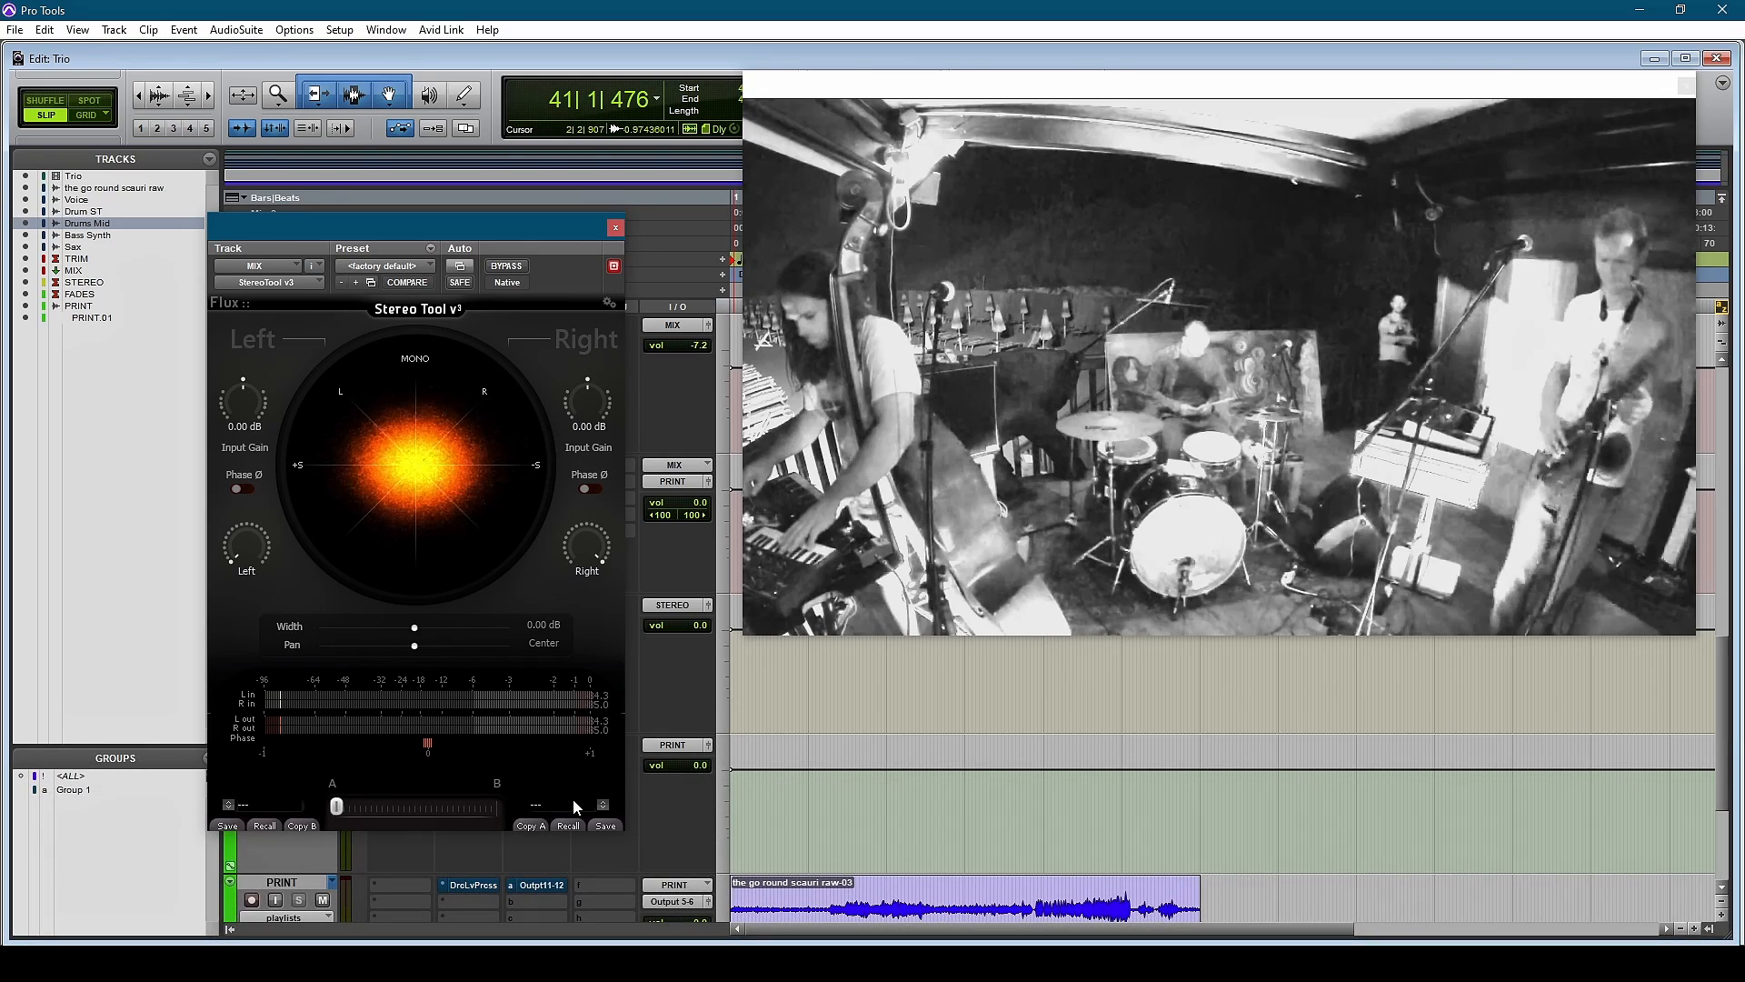
pyautogui.press('space')
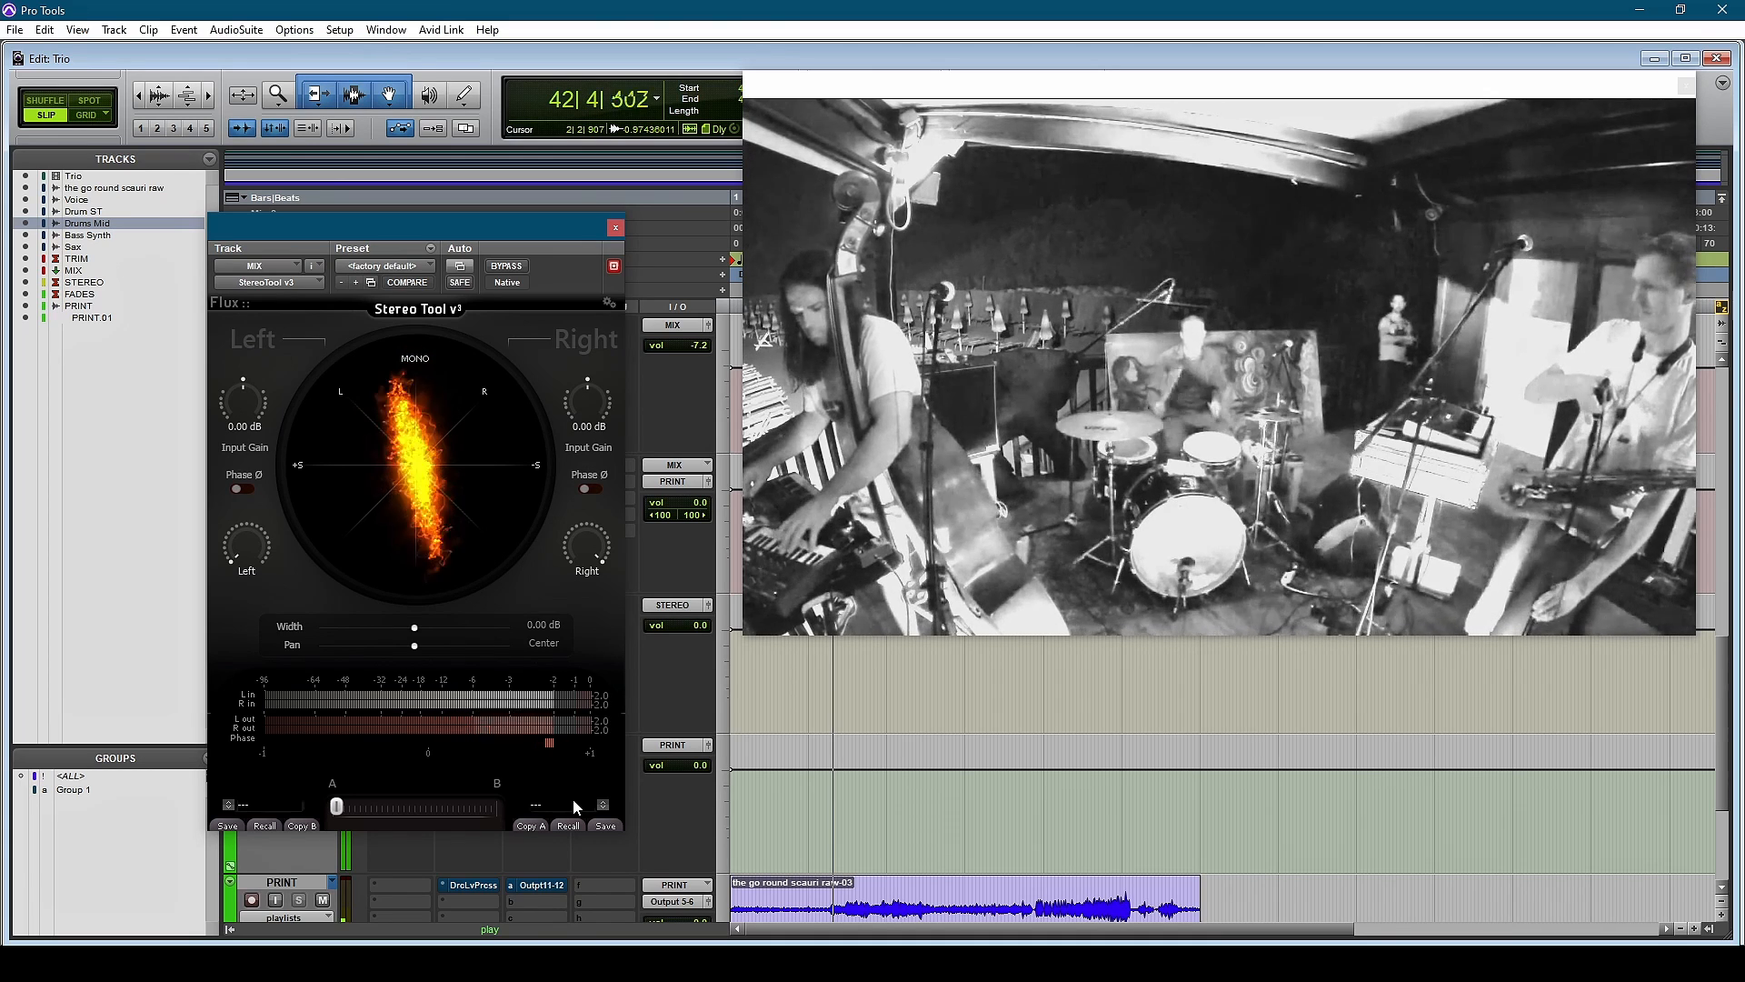
pyautogui.press('space')
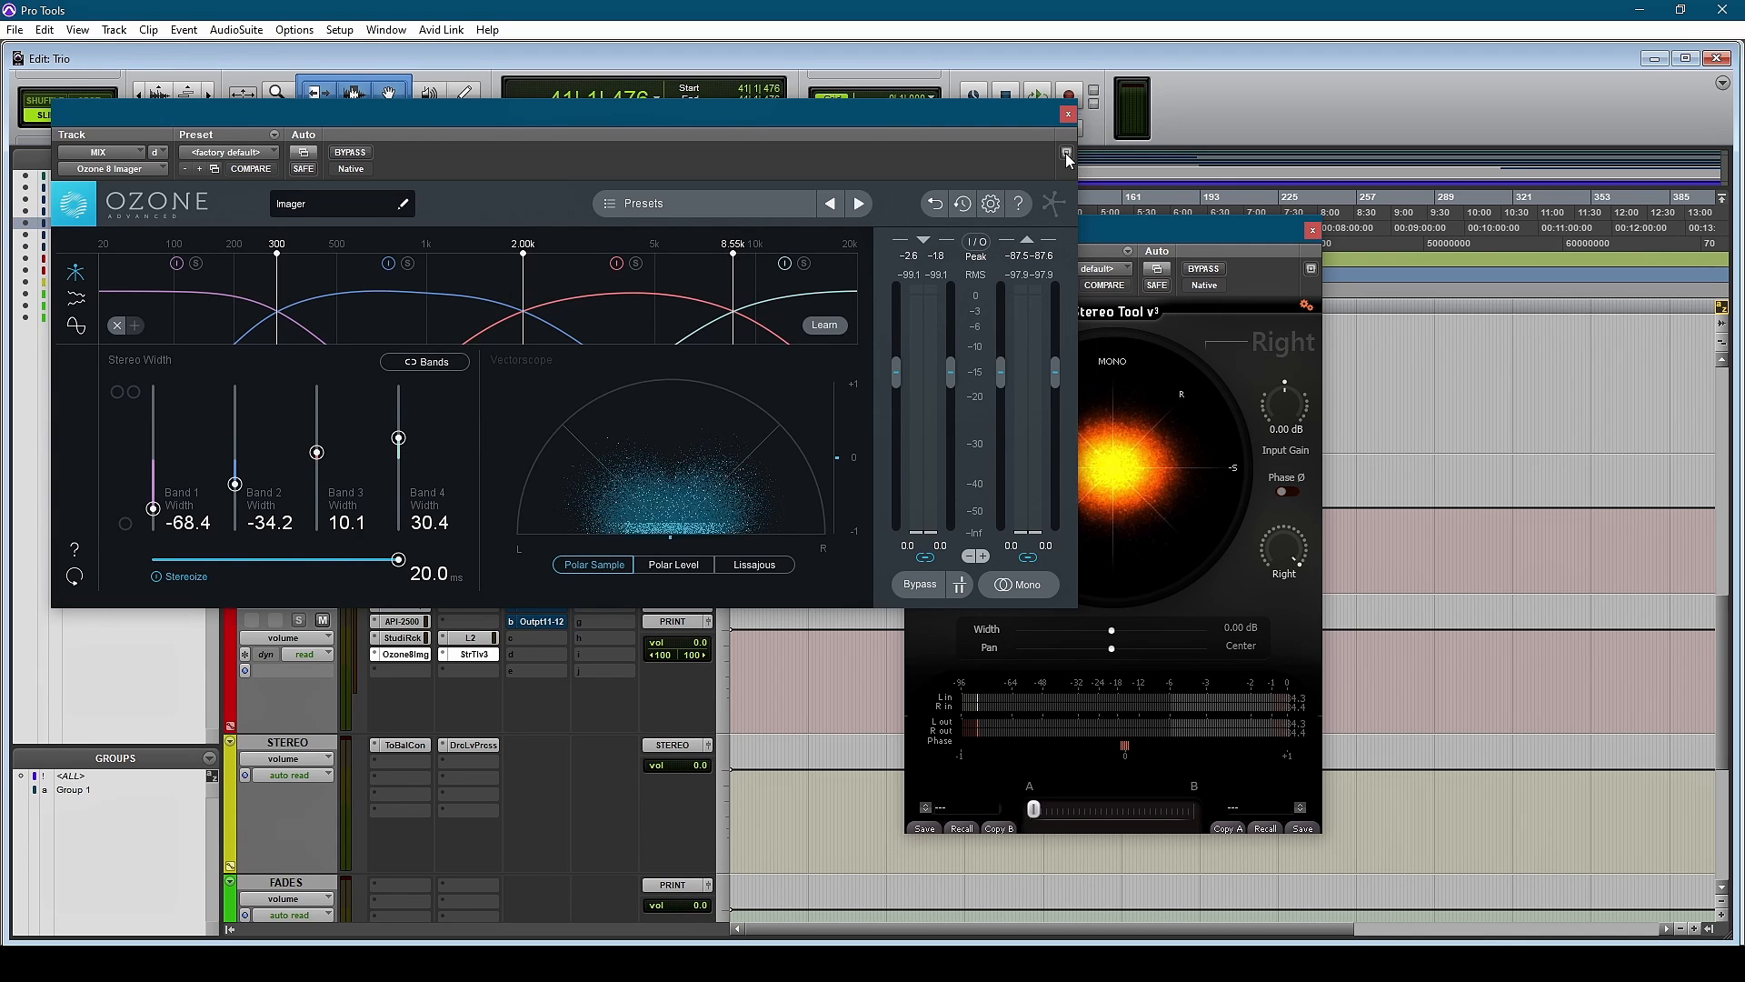
# Step: Close the Ozone Imager and inspect the L2 limiter and API-2500 compressor settings on the MIX track
pyautogui.click(1068, 115)
pyautogui.click(470, 637)
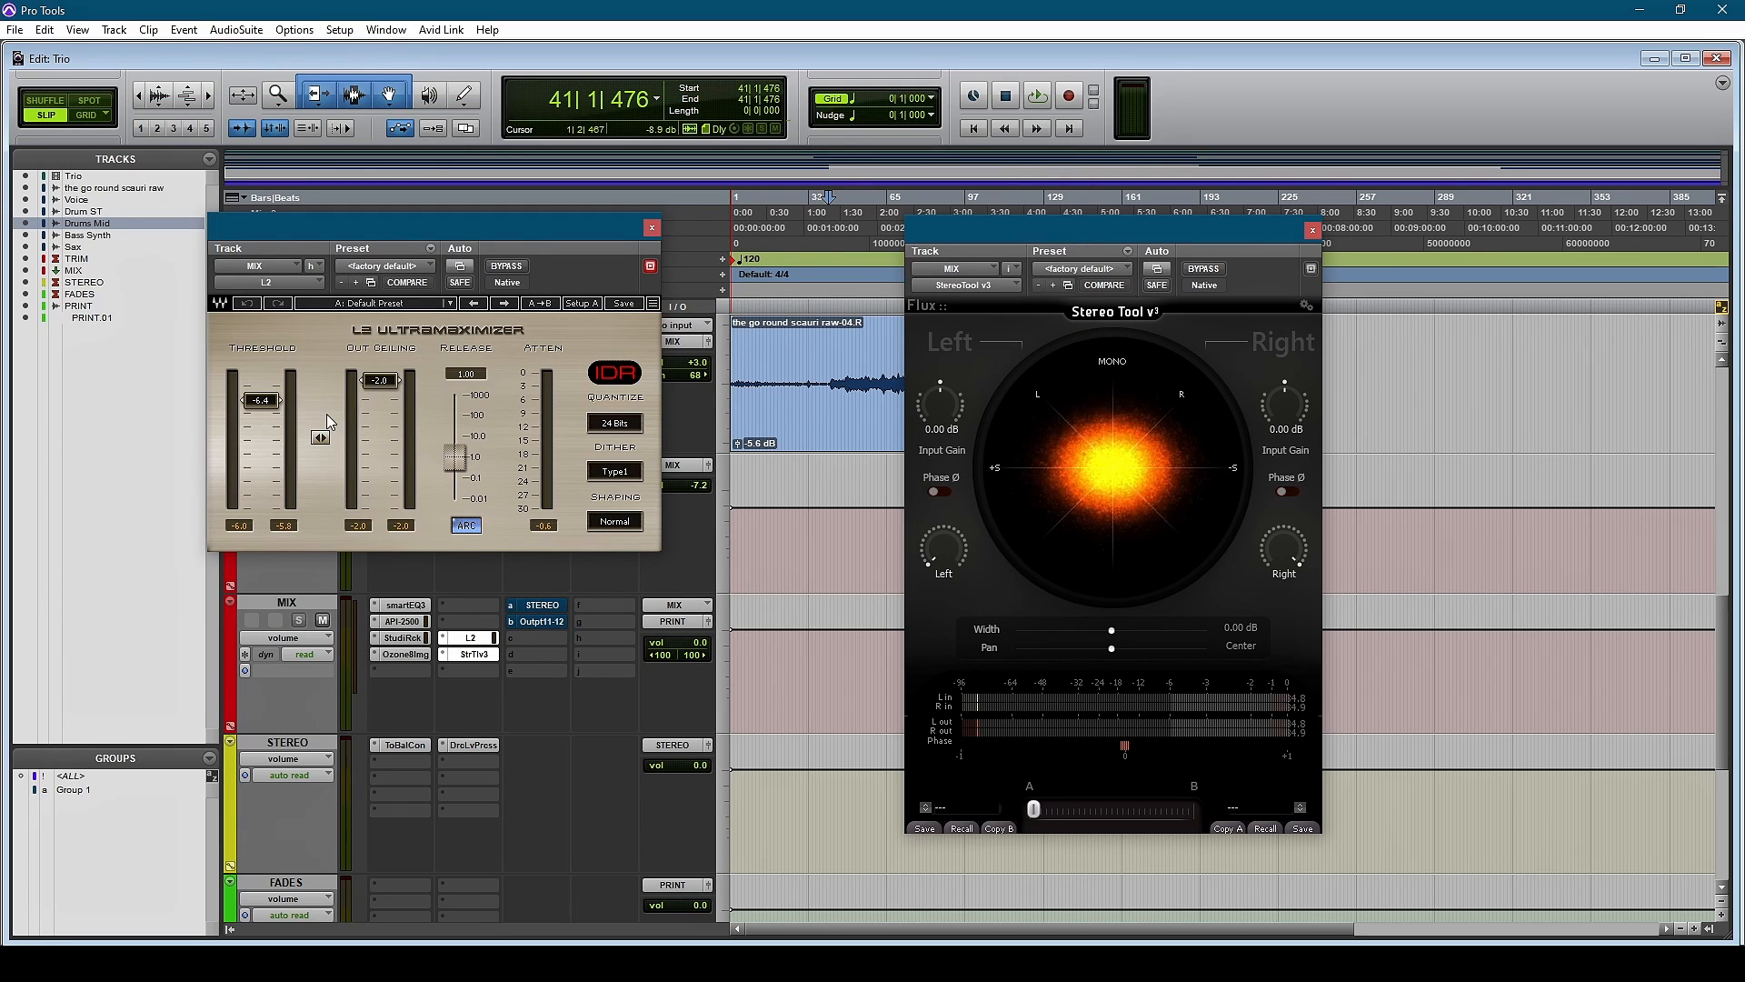
pyautogui.click(652, 229)
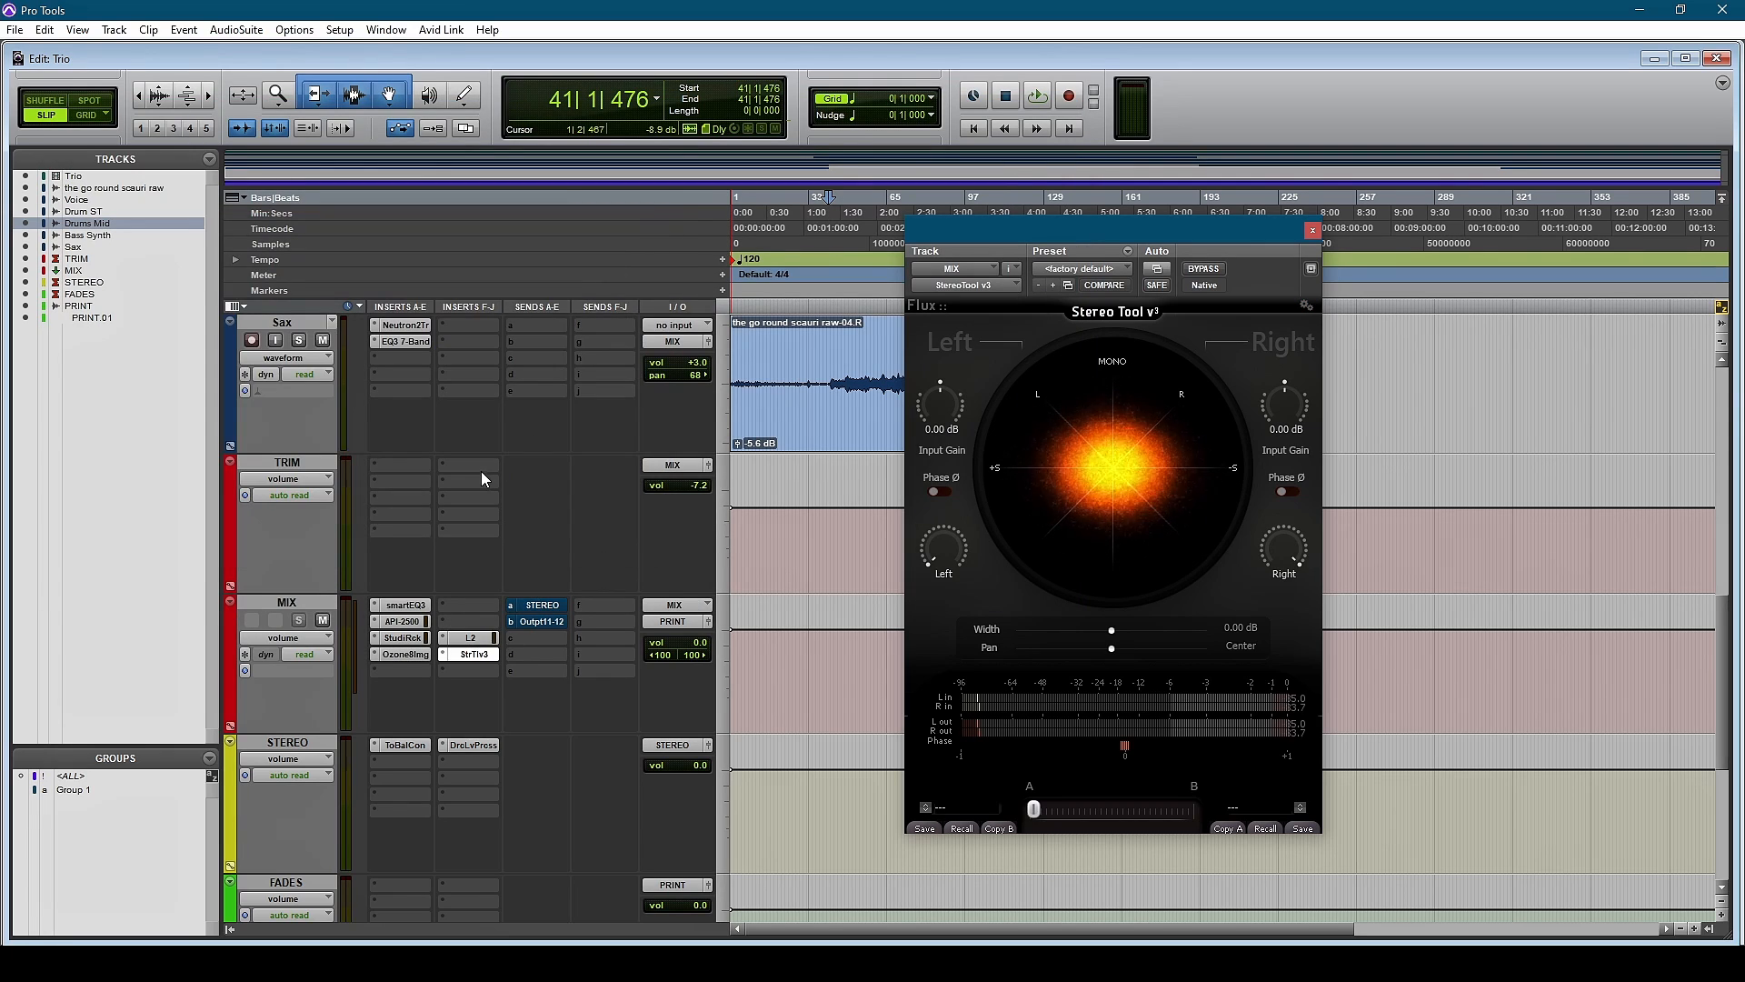
pyautogui.click(403, 622)
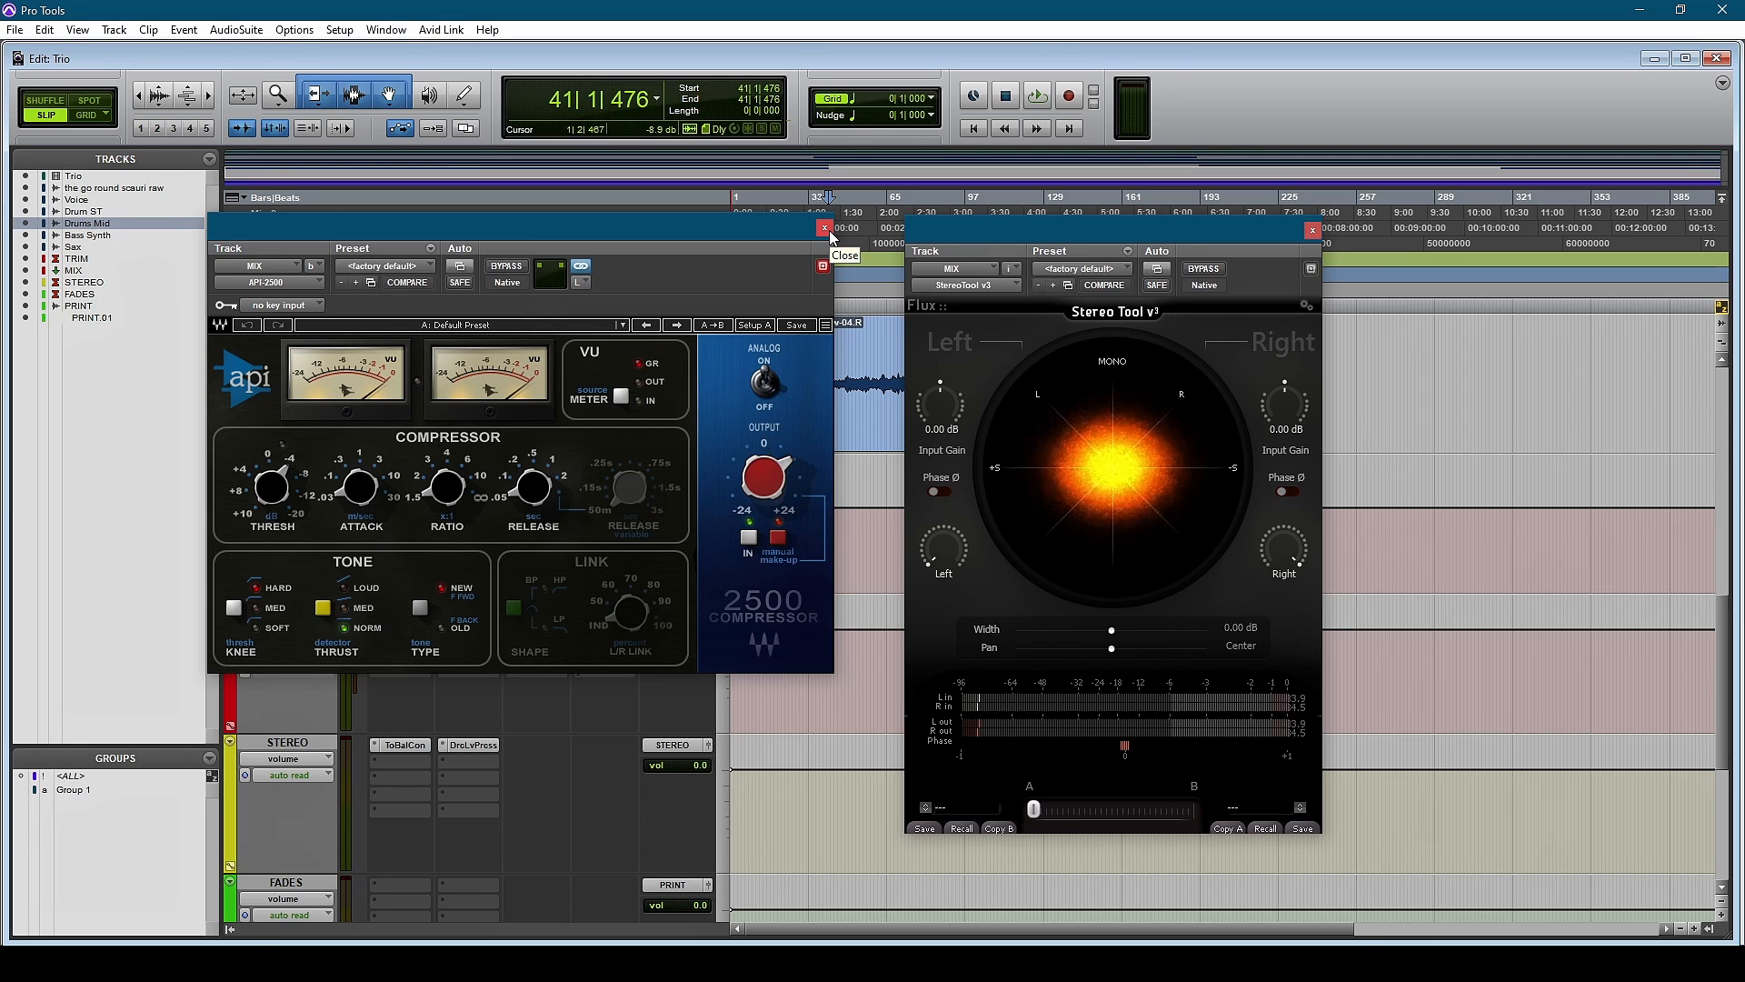
pyautogui.keyDown('alt'); pyautogui.click(825, 228); pyautogui.keyUp('alt')
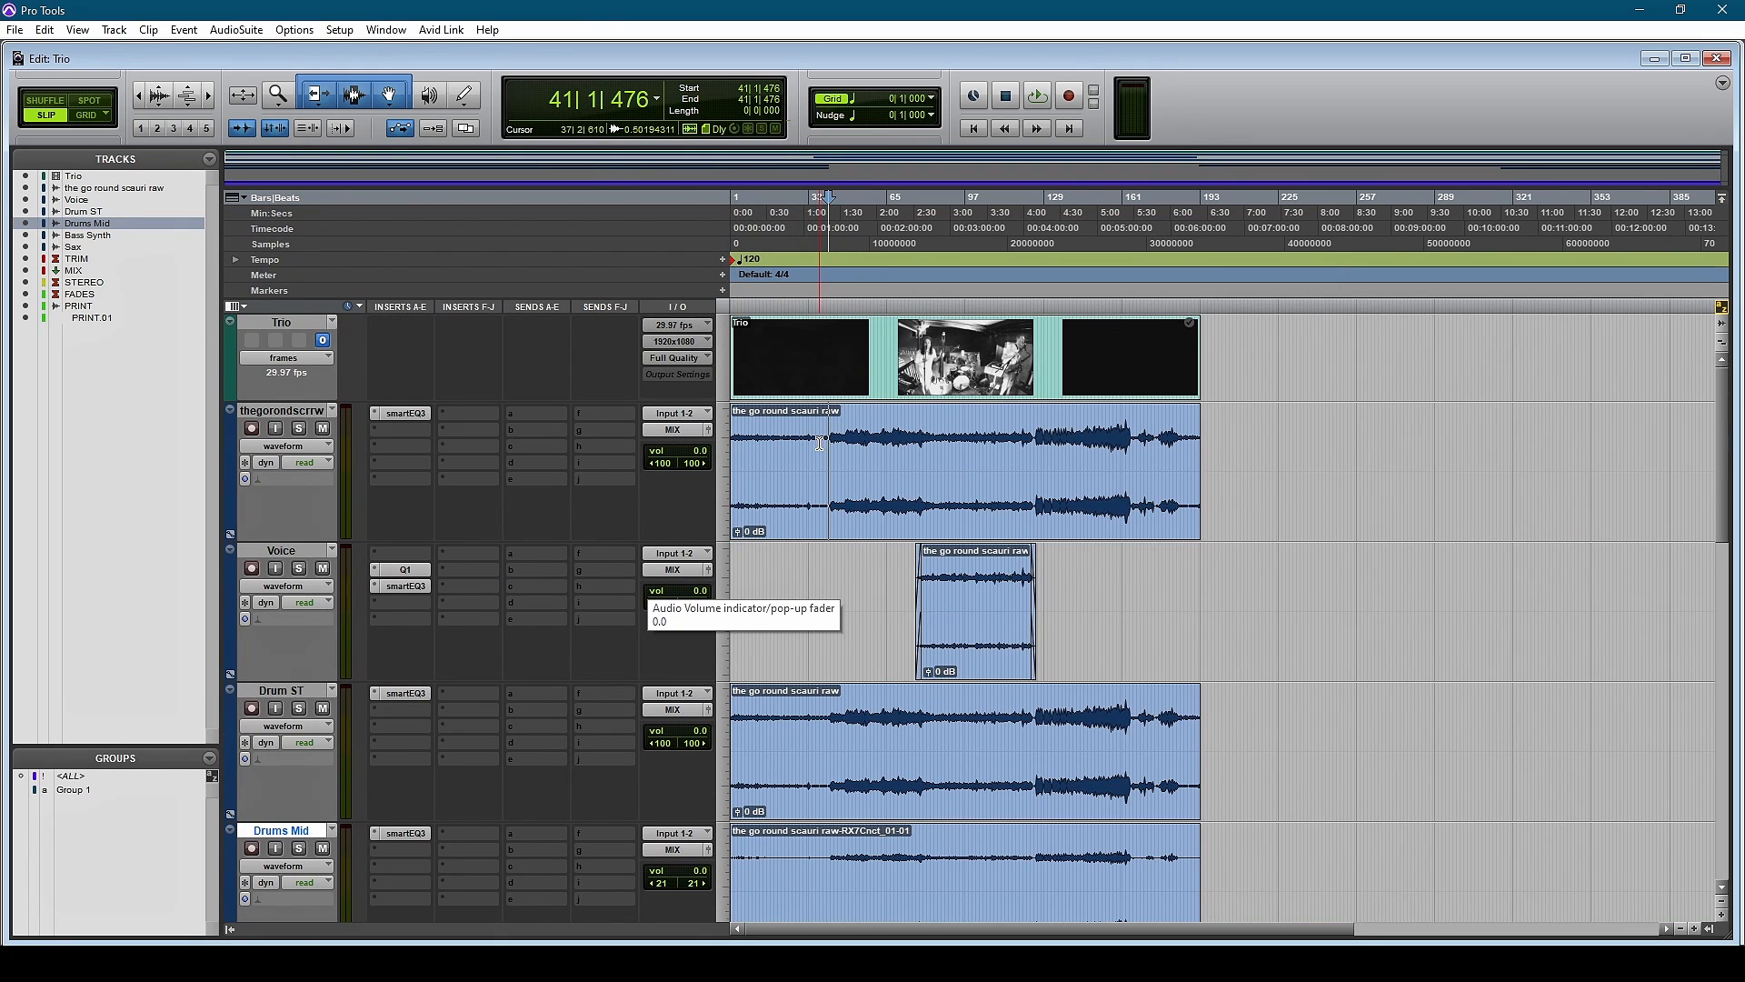
# Step: Review the clips on the raw stereo, Voice, Drum ST and Drums Mid tracks, selecting each in turn
pyautogui.click(867, 506)
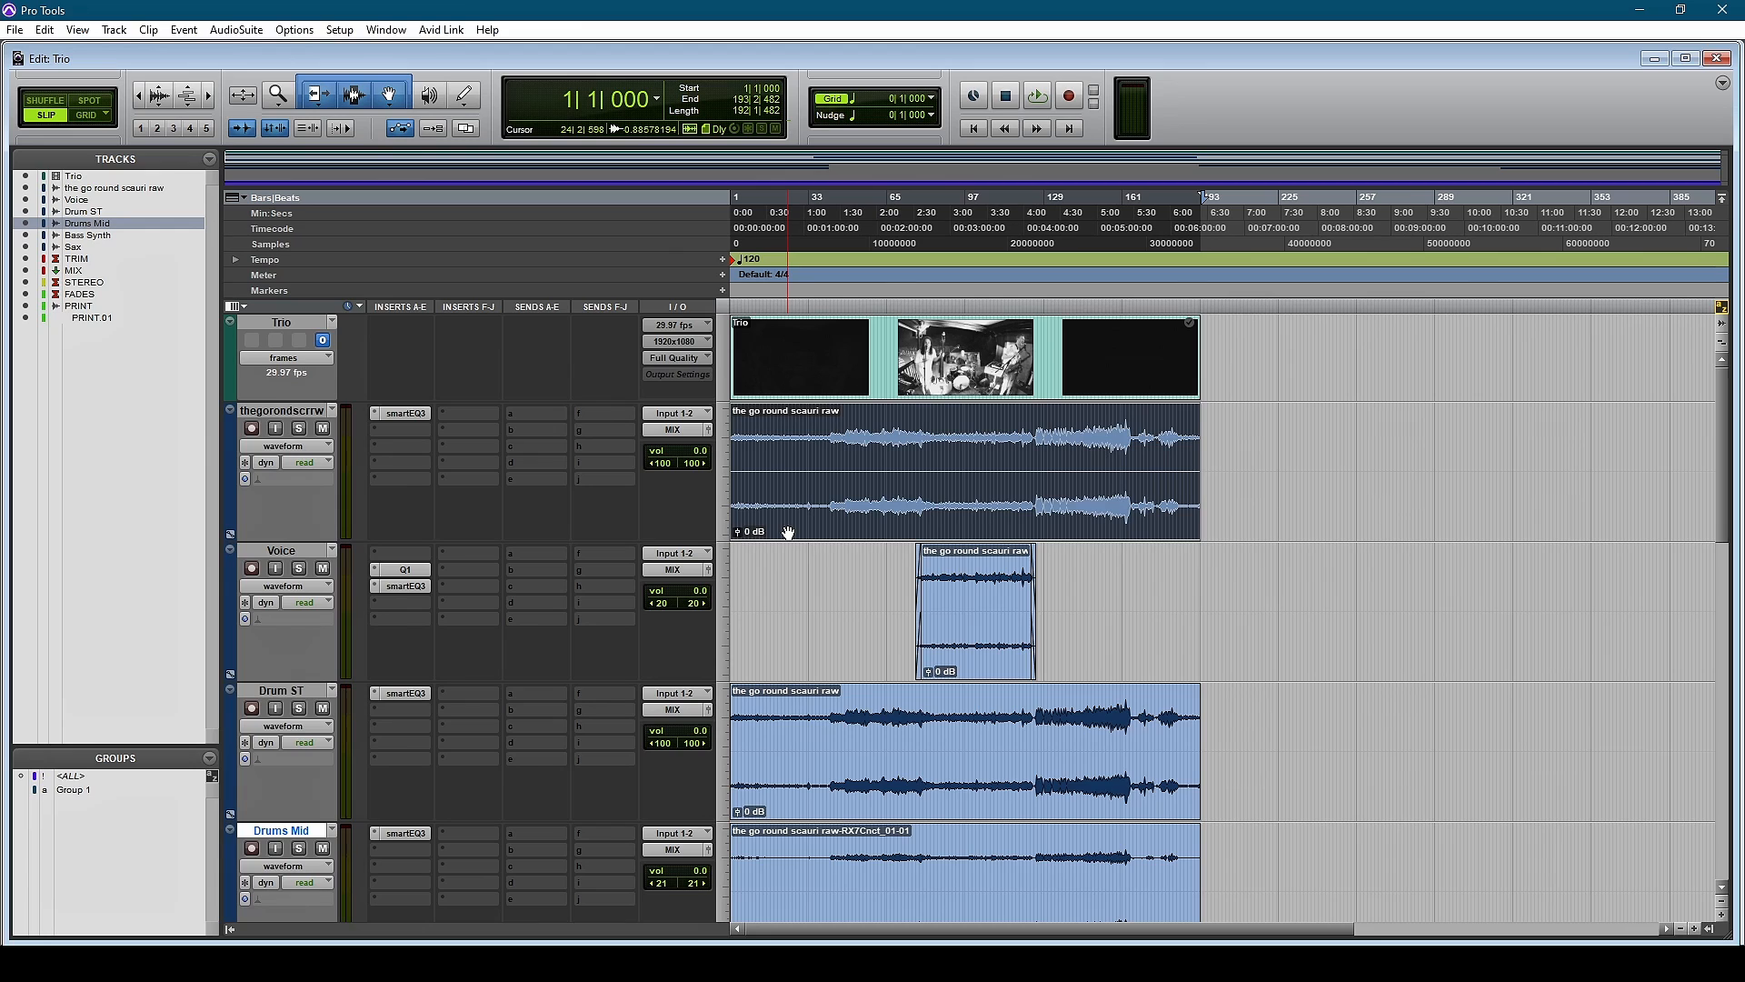
pyautogui.click(967, 737)
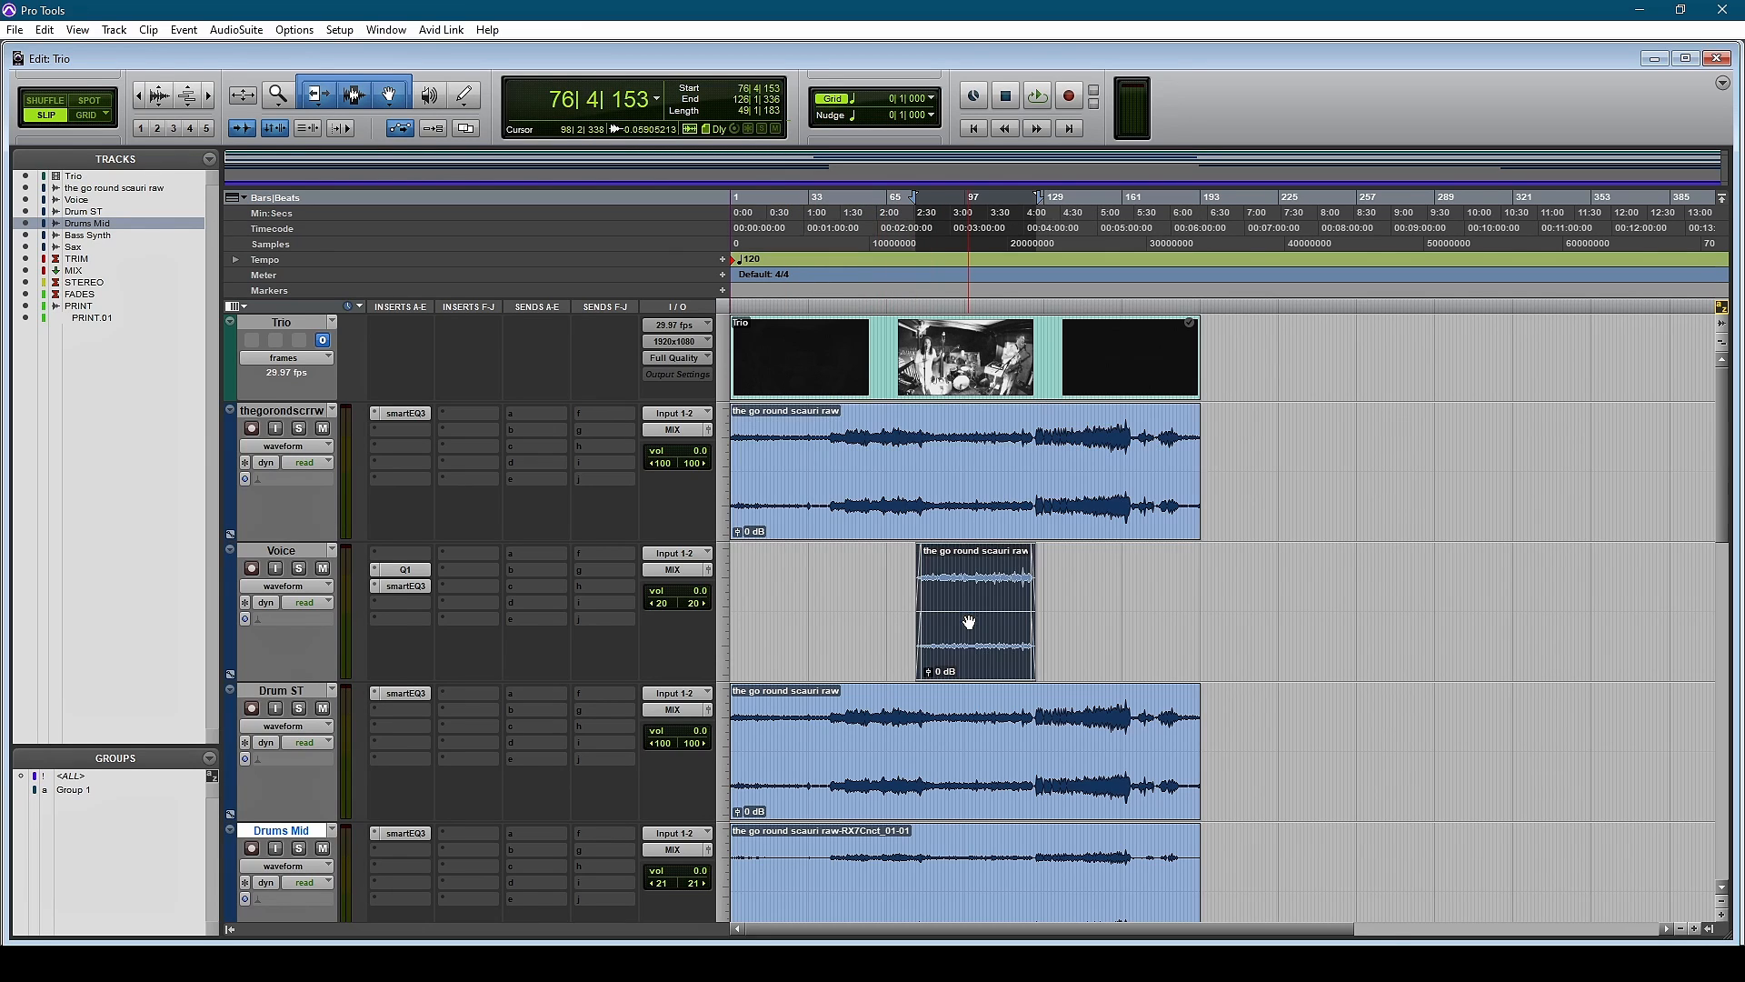
pyautogui.scroll(-3, 967, 738)
pyautogui.click(936, 544)
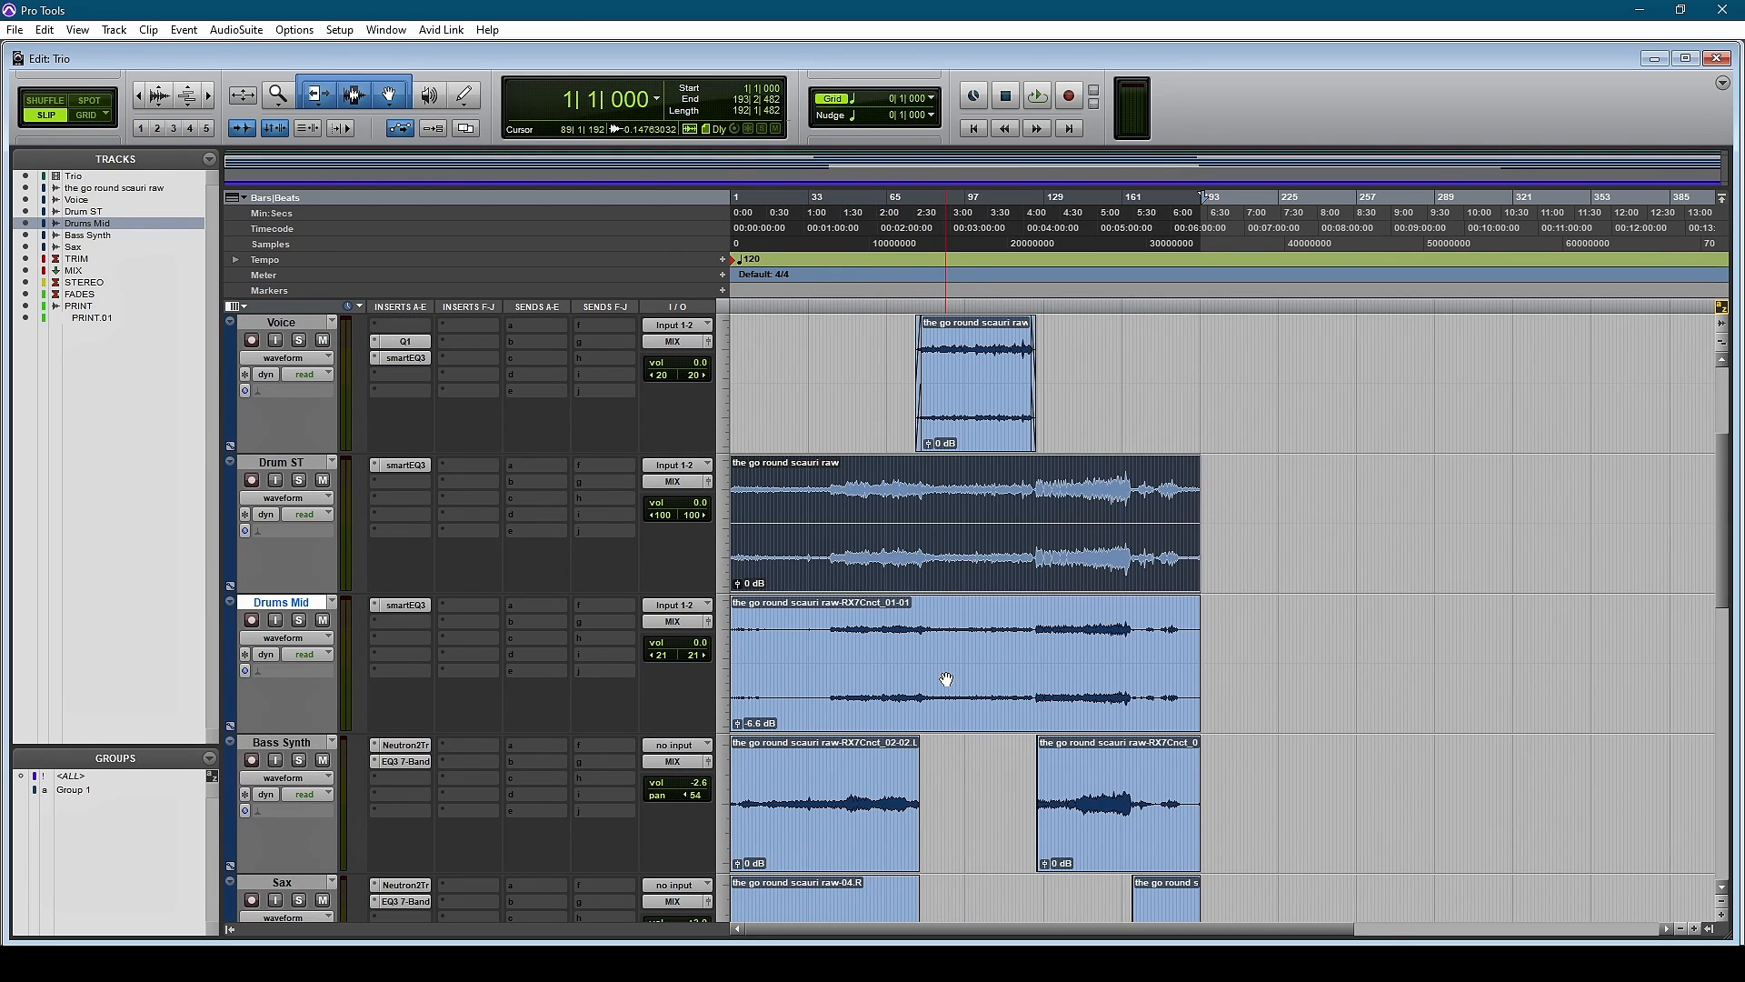
pyautogui.click(946, 680)
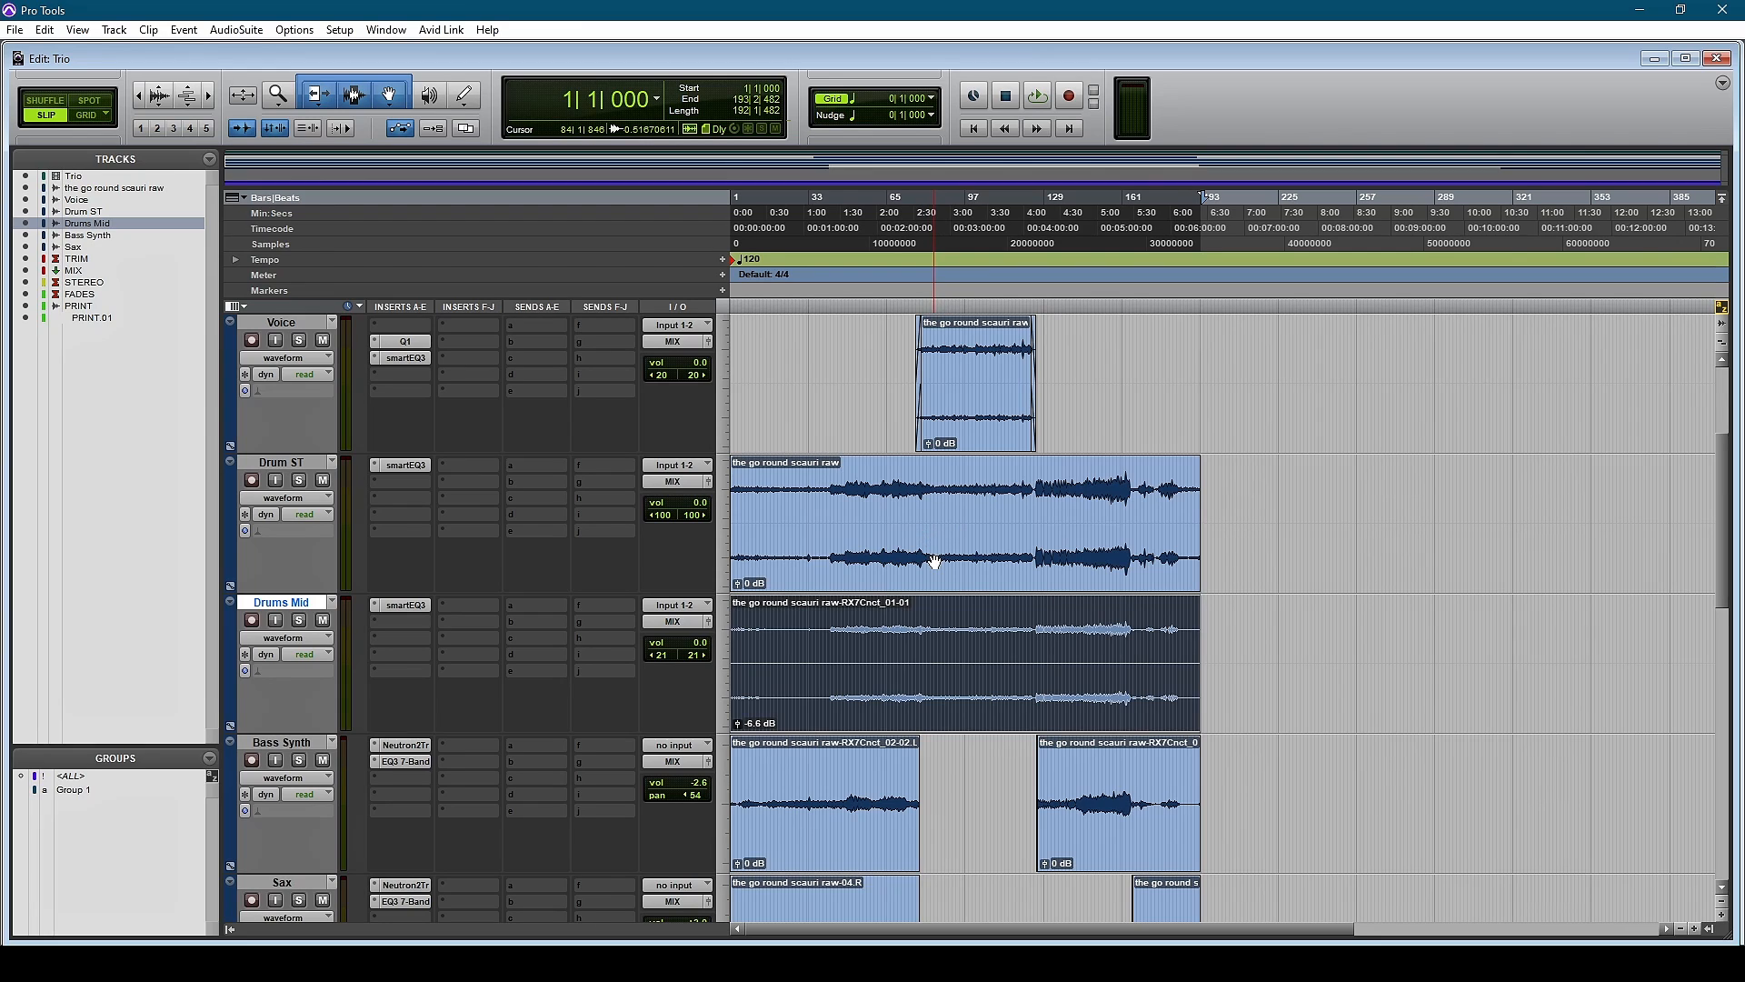
pyautogui.scroll(2, 934, 561)
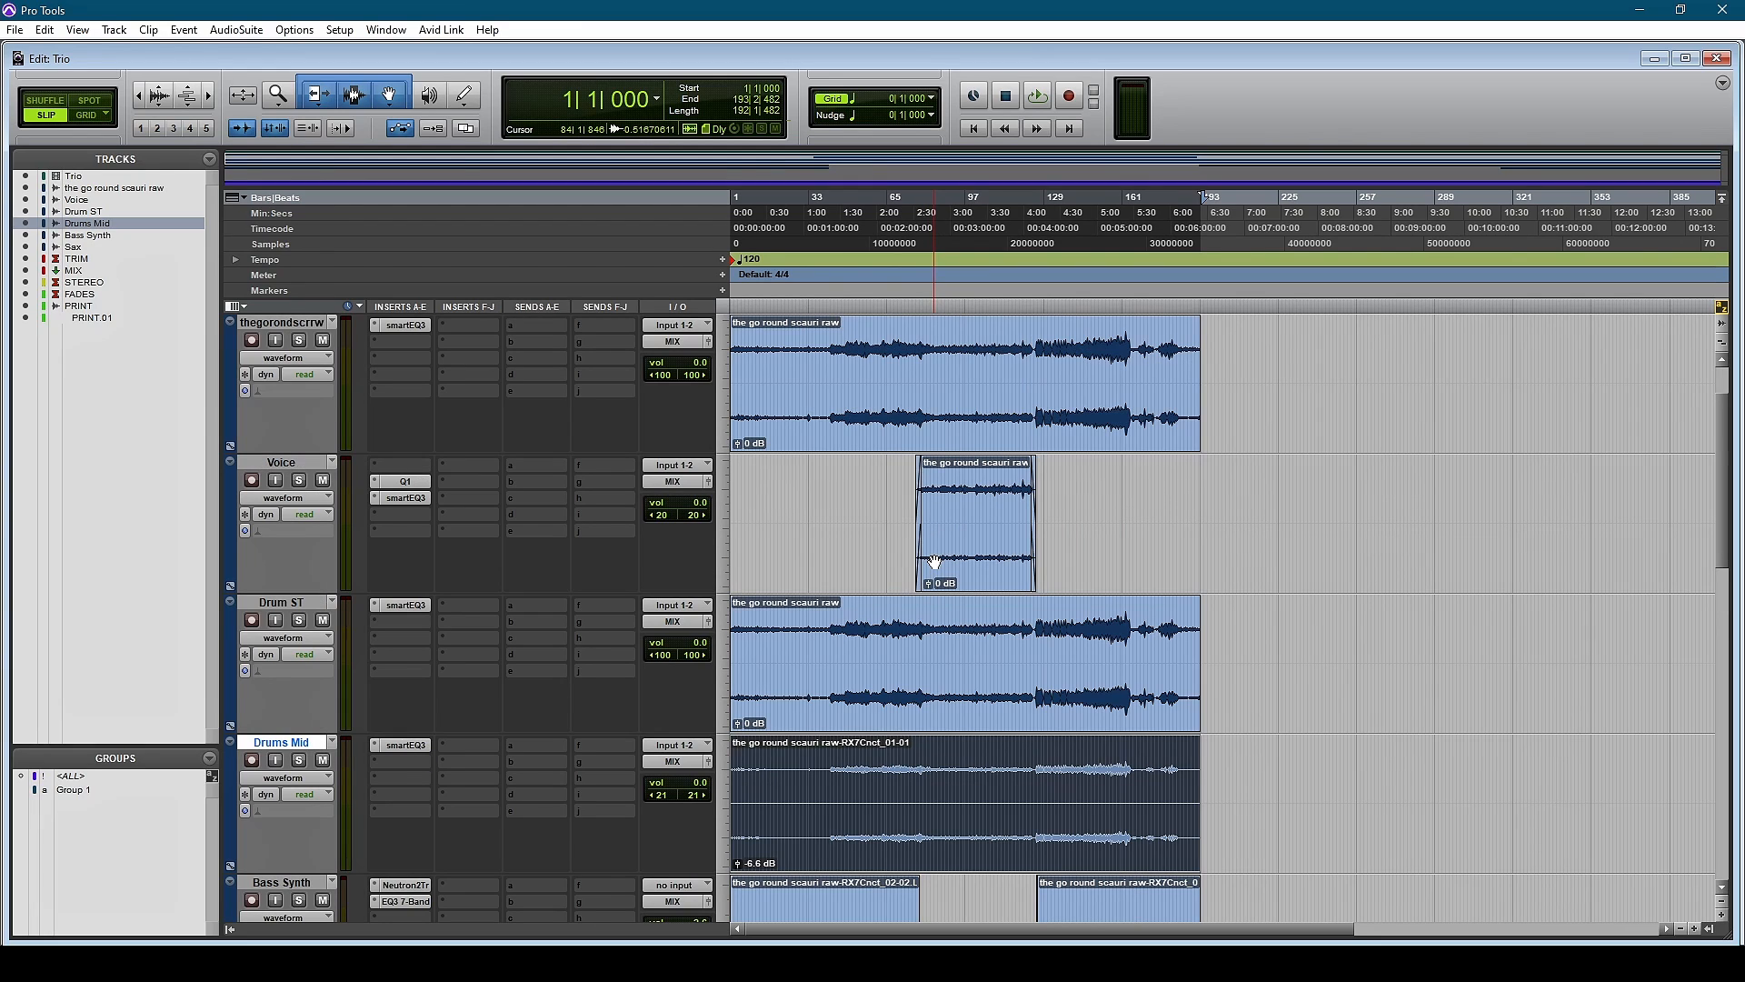
# Step: Color the Drum ST and Drums Mid tracks bright blue and the Voice track orange
pyautogui.keyDown('shift'); pyautogui.click(276, 603); pyautogui.keyUp('shift')
pyautogui.doubleClick(231, 647)
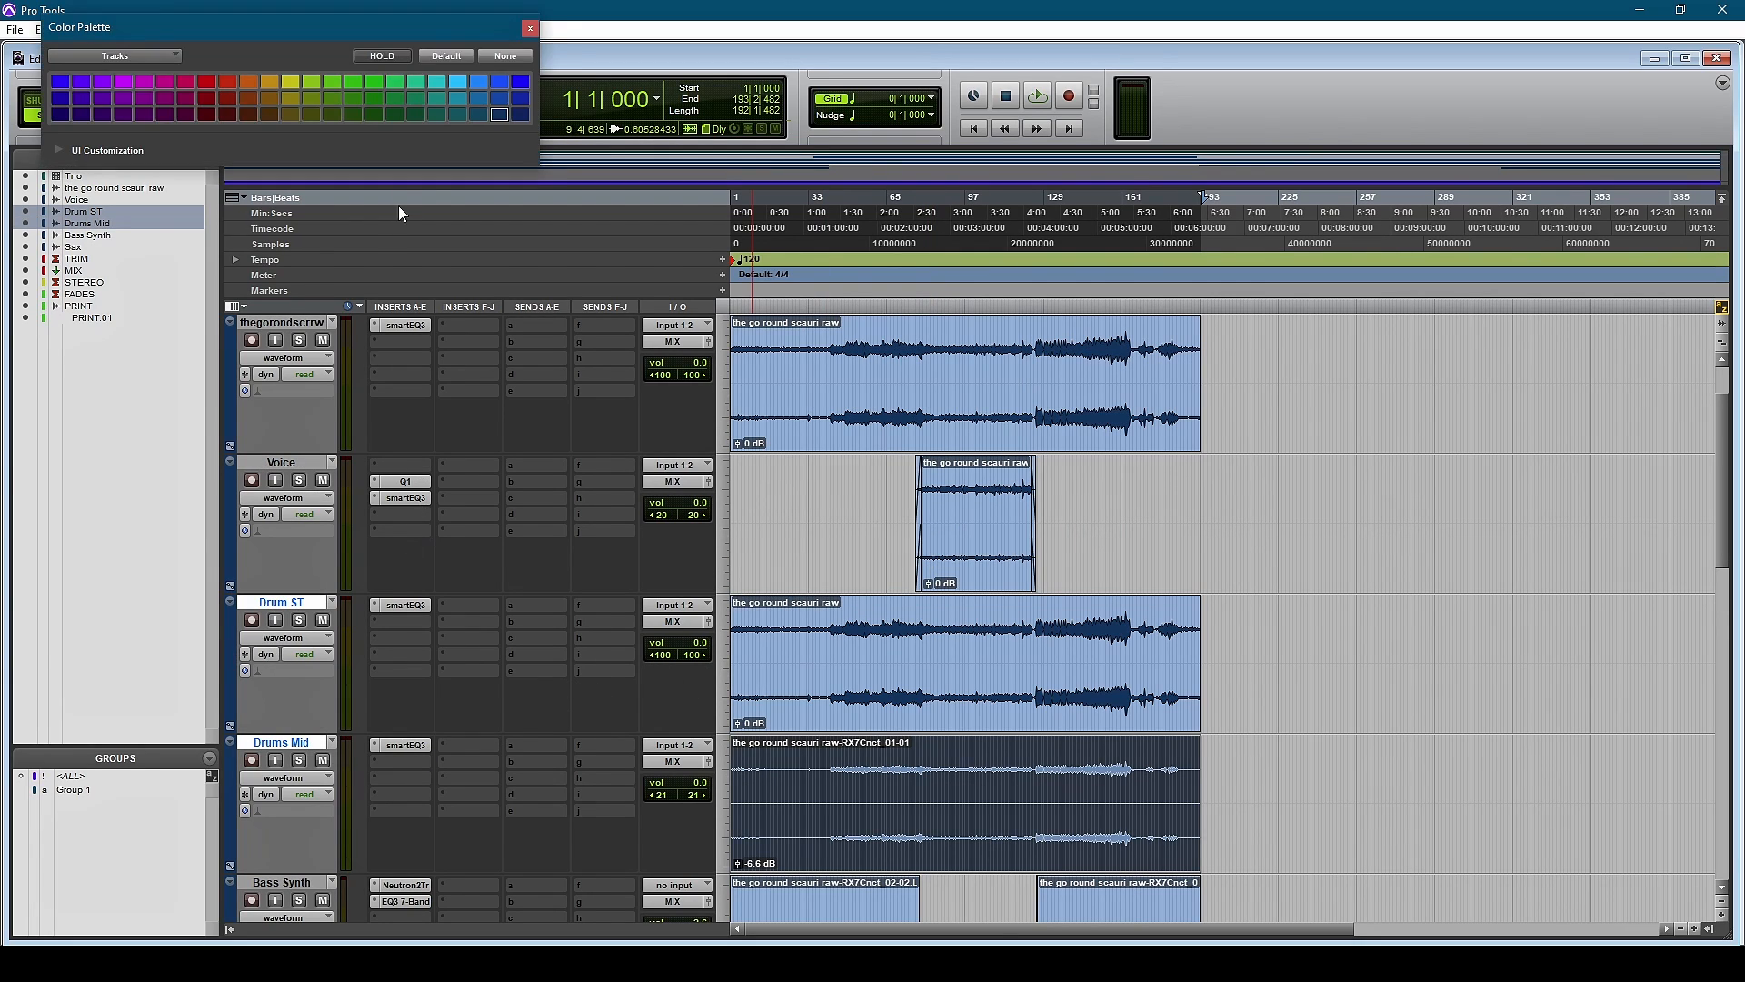
pyautogui.click(521, 82)
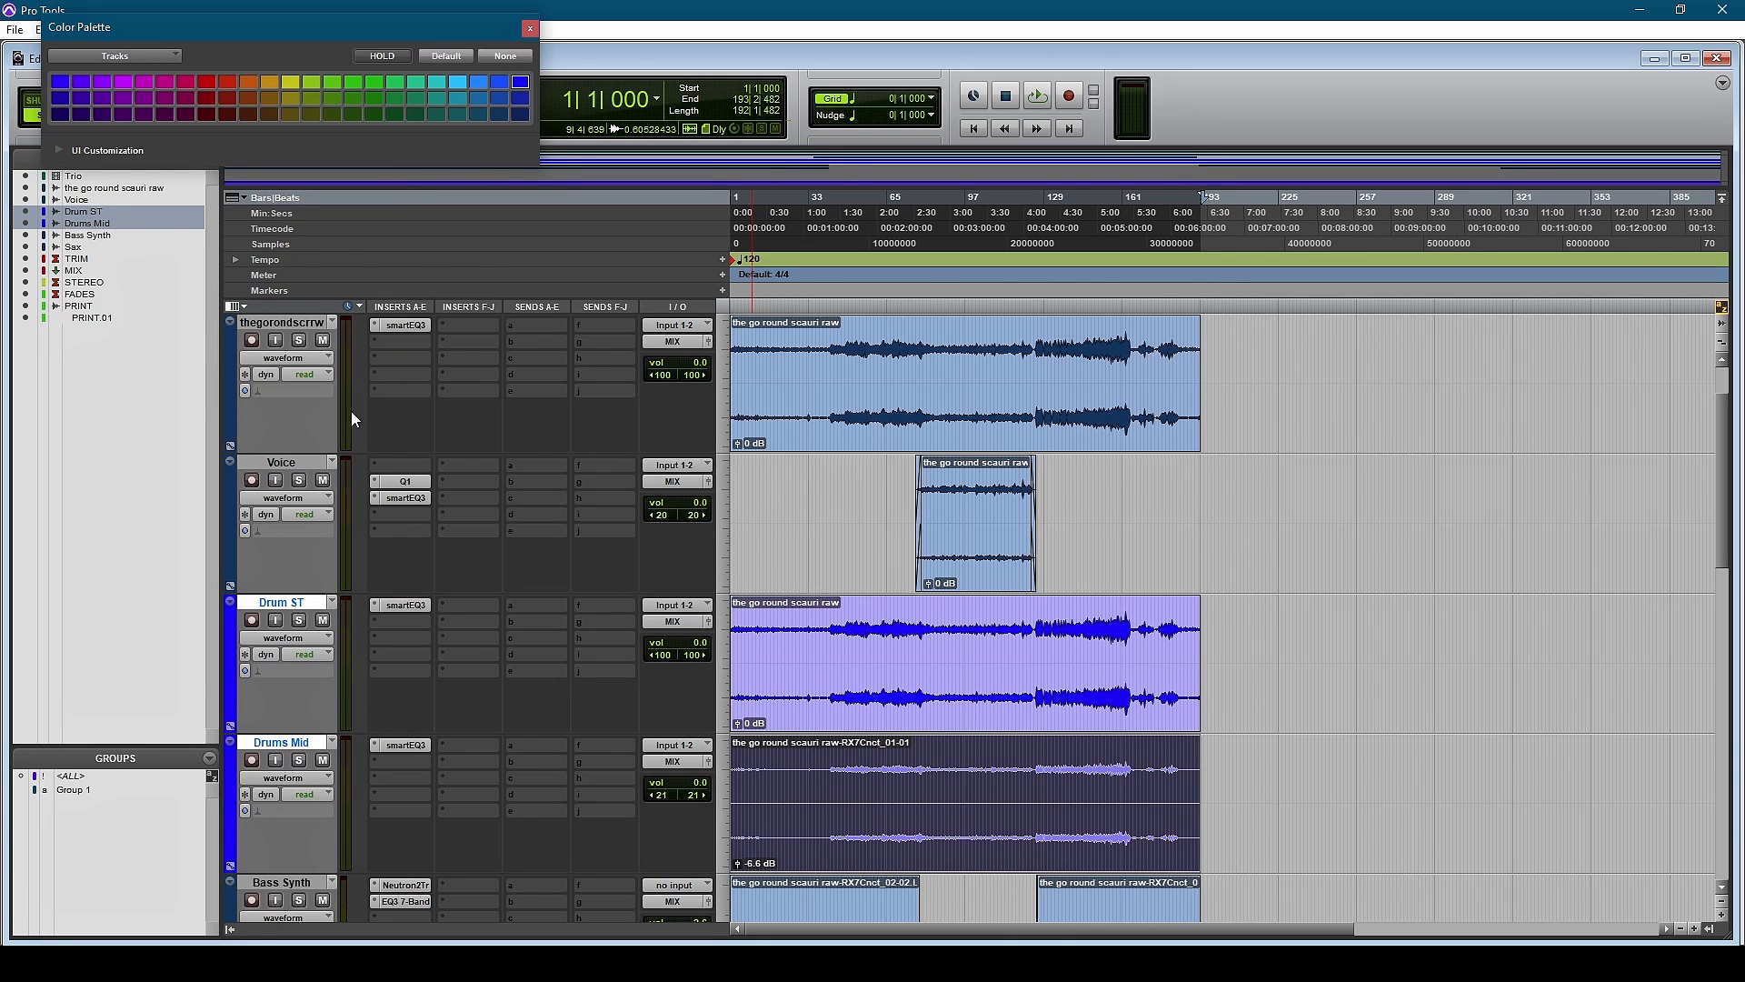
pyautogui.click(284, 463)
pyautogui.click(270, 81)
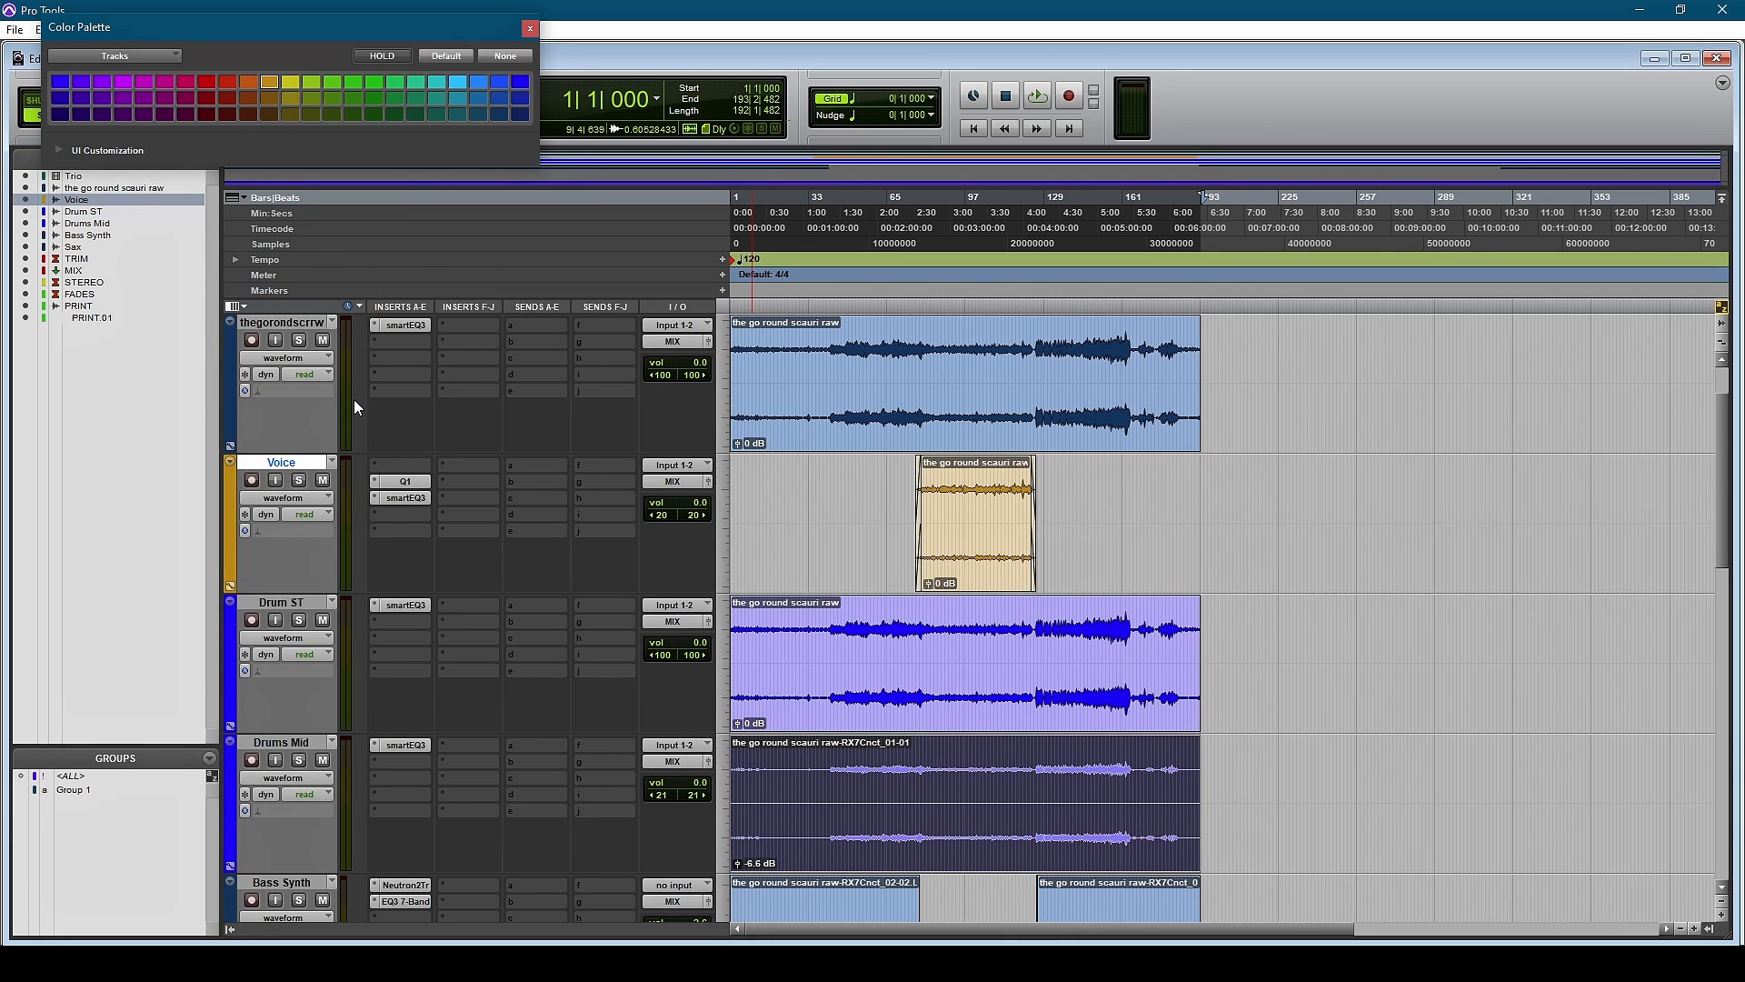
# Step: Color the Bass Synth track red and select the Sax track
pyautogui.scroll(-3, 353, 400)
pyautogui.click(283, 604)
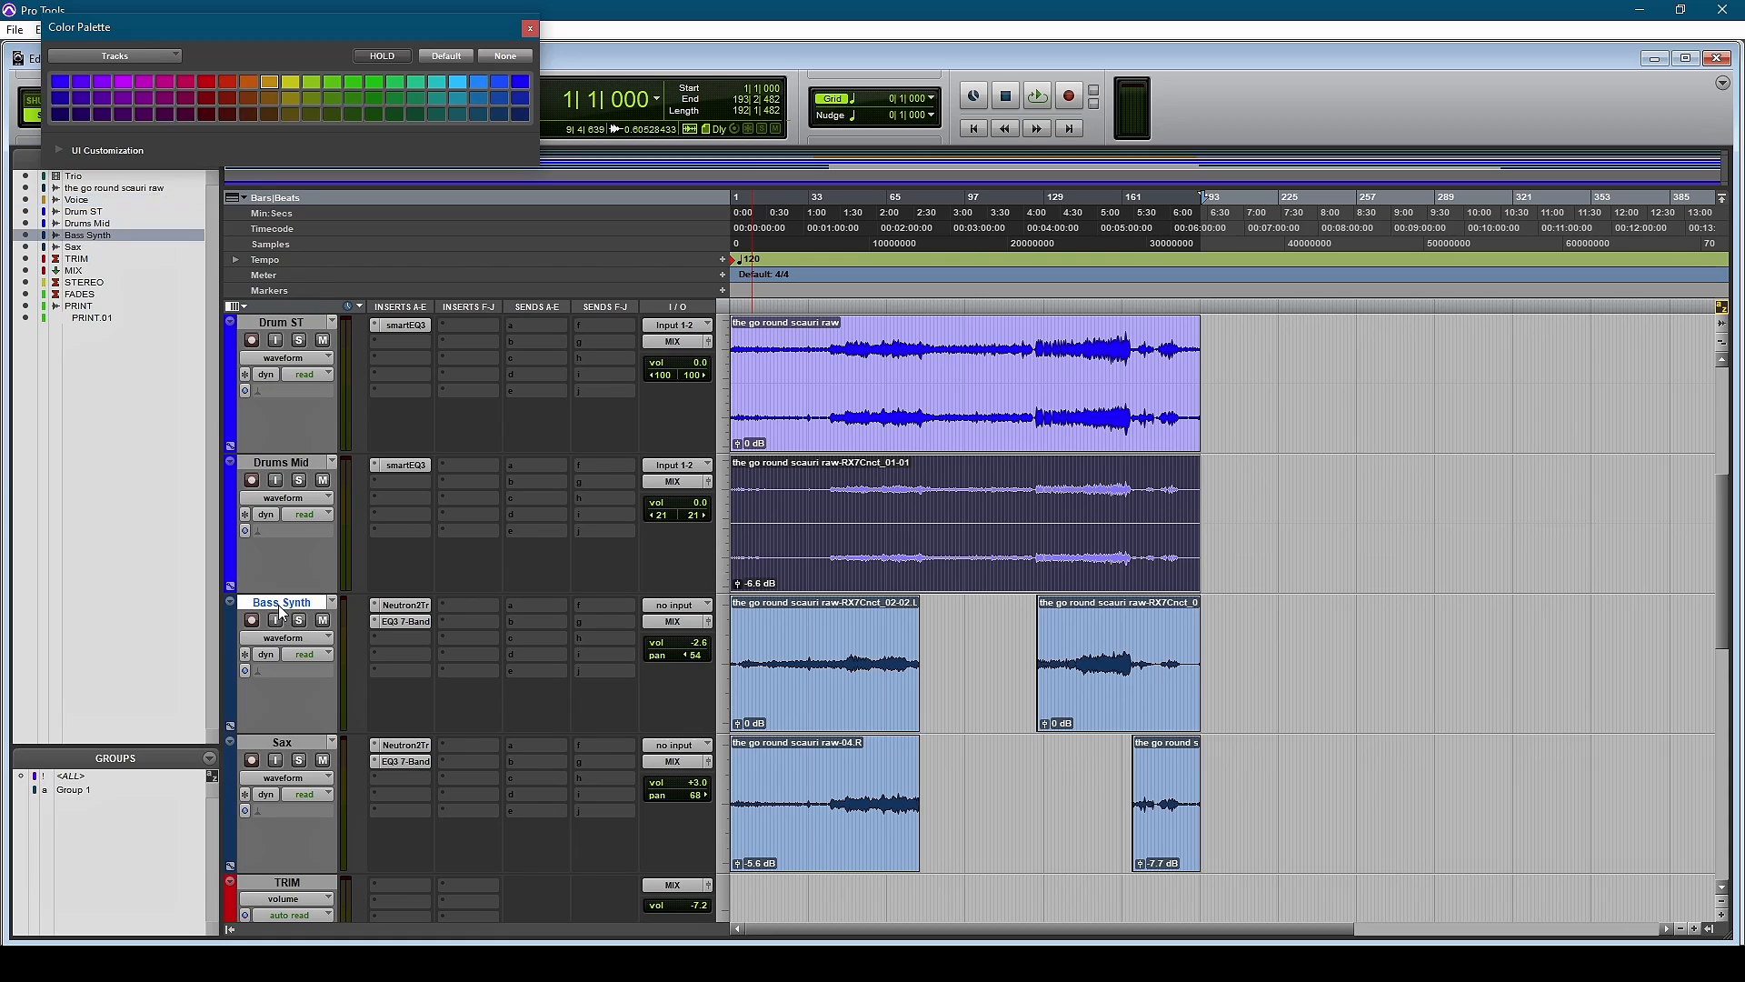
pyautogui.click(208, 82)
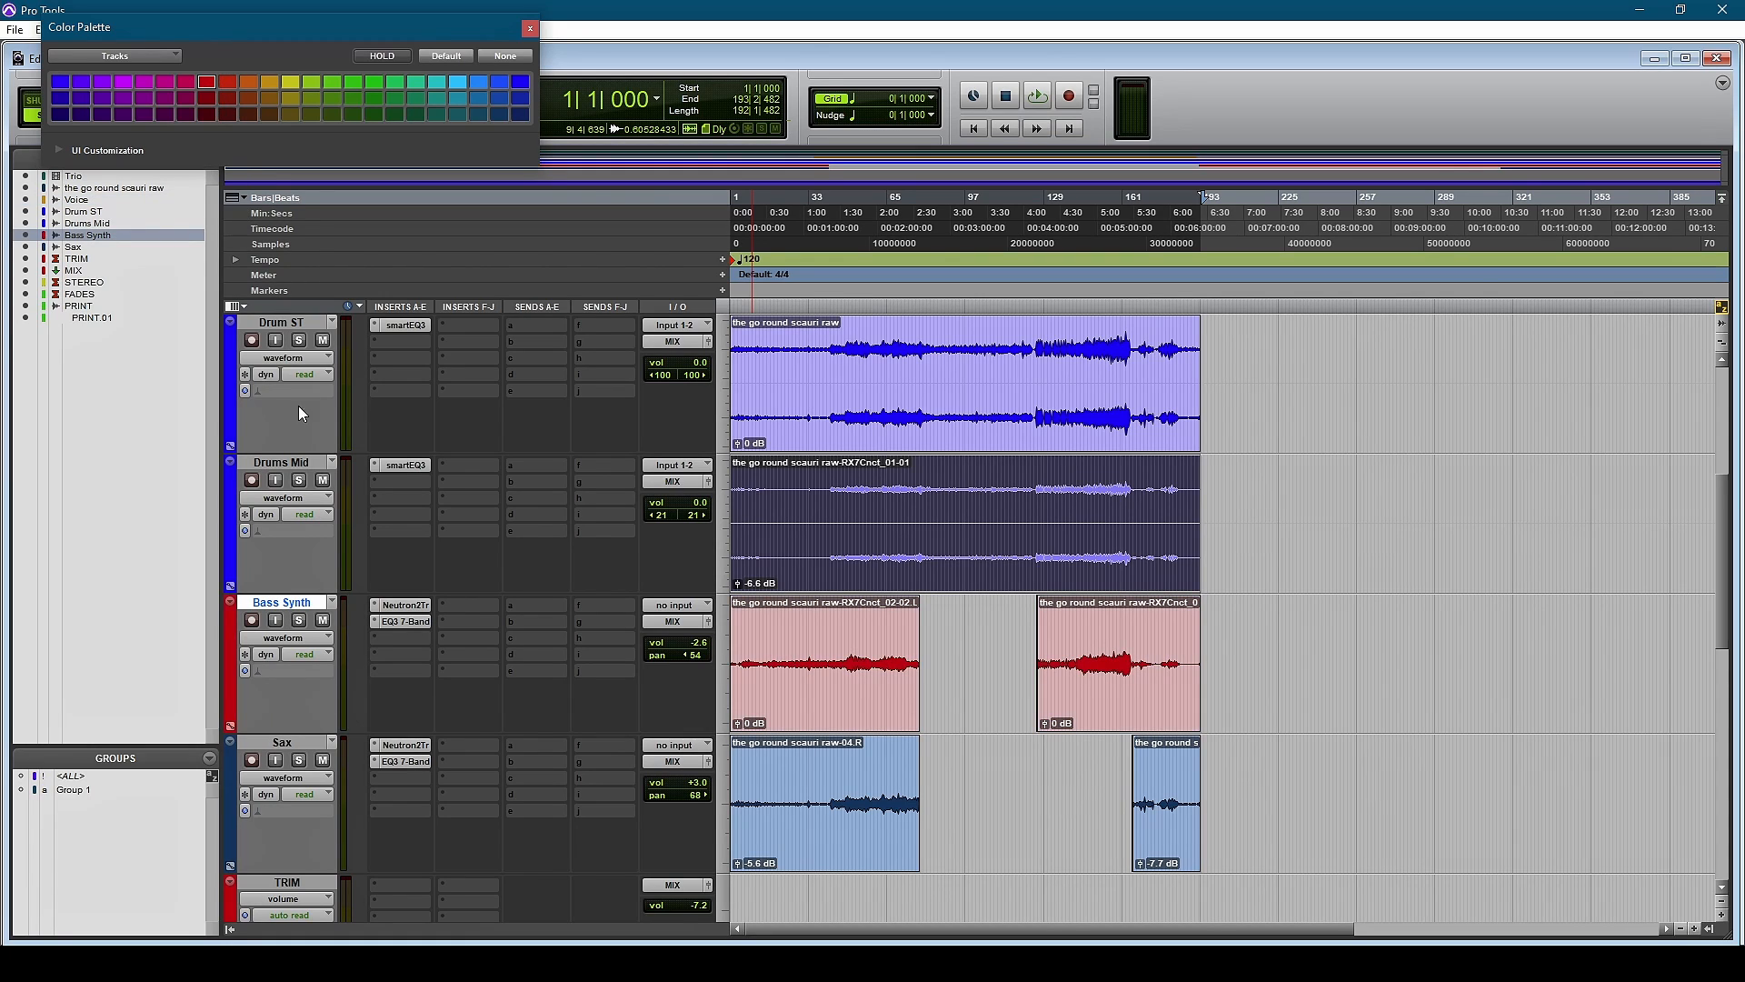
pyautogui.click(282, 746)
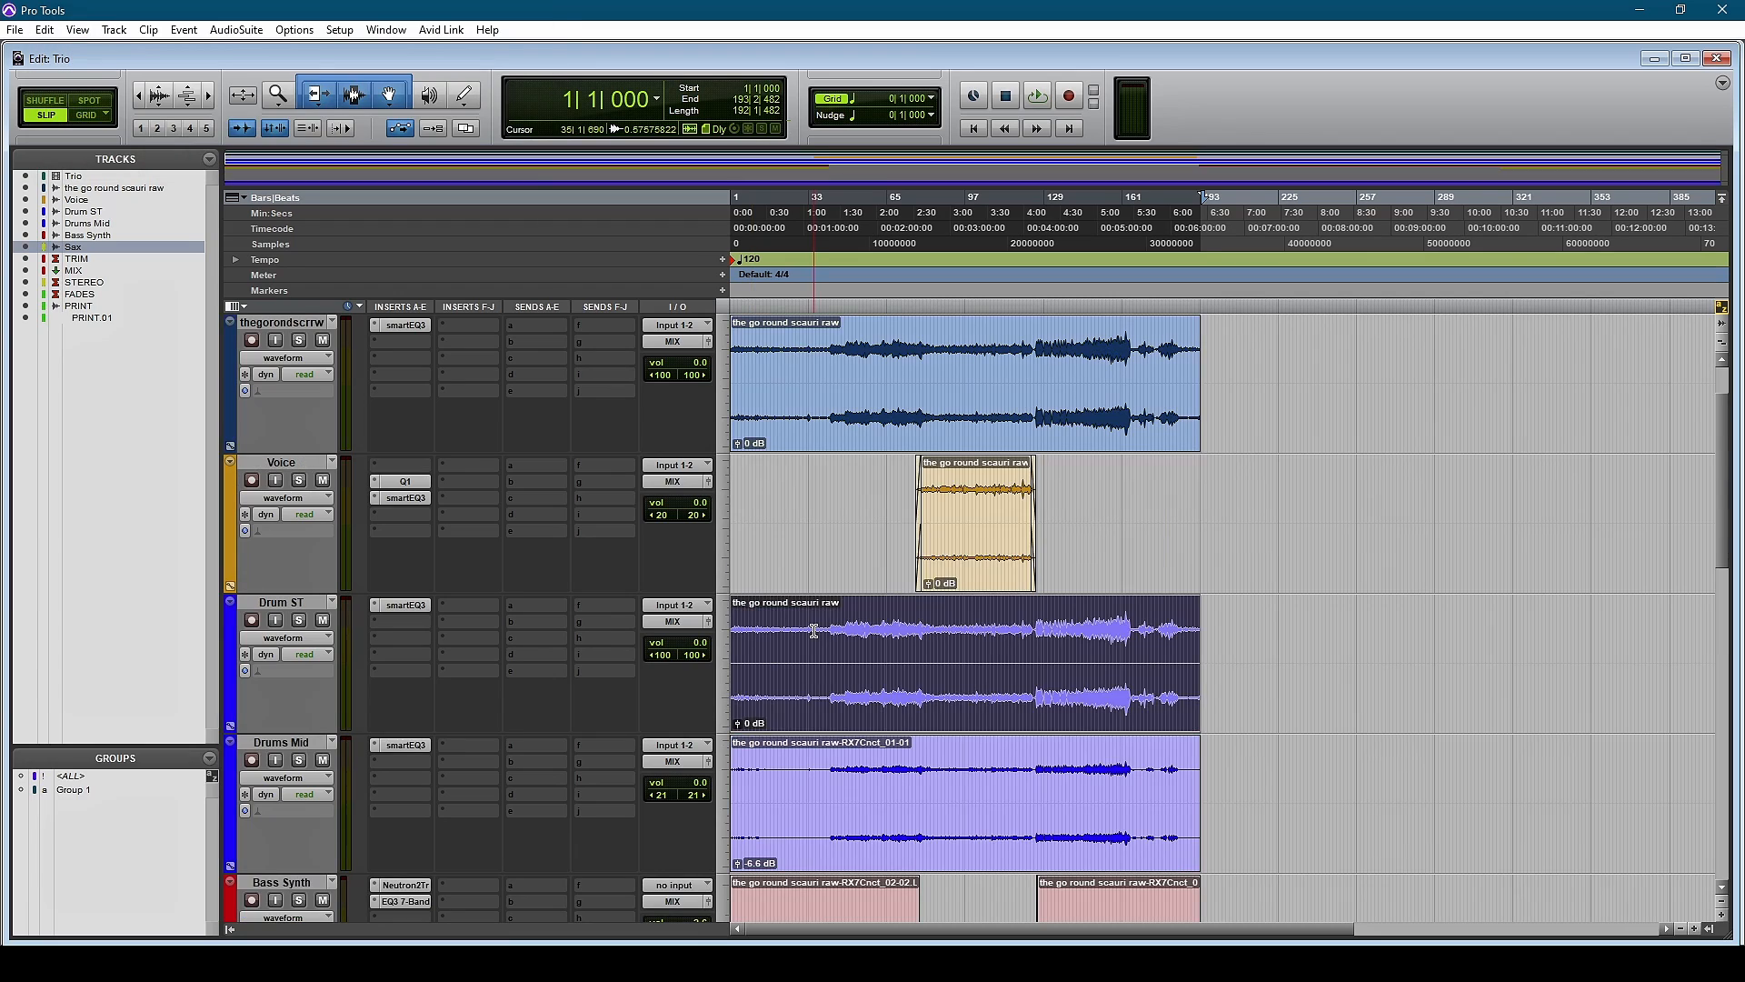
# Step: Solo the Drums Mid track and play it from about bar 39
pyautogui.click(821, 798)
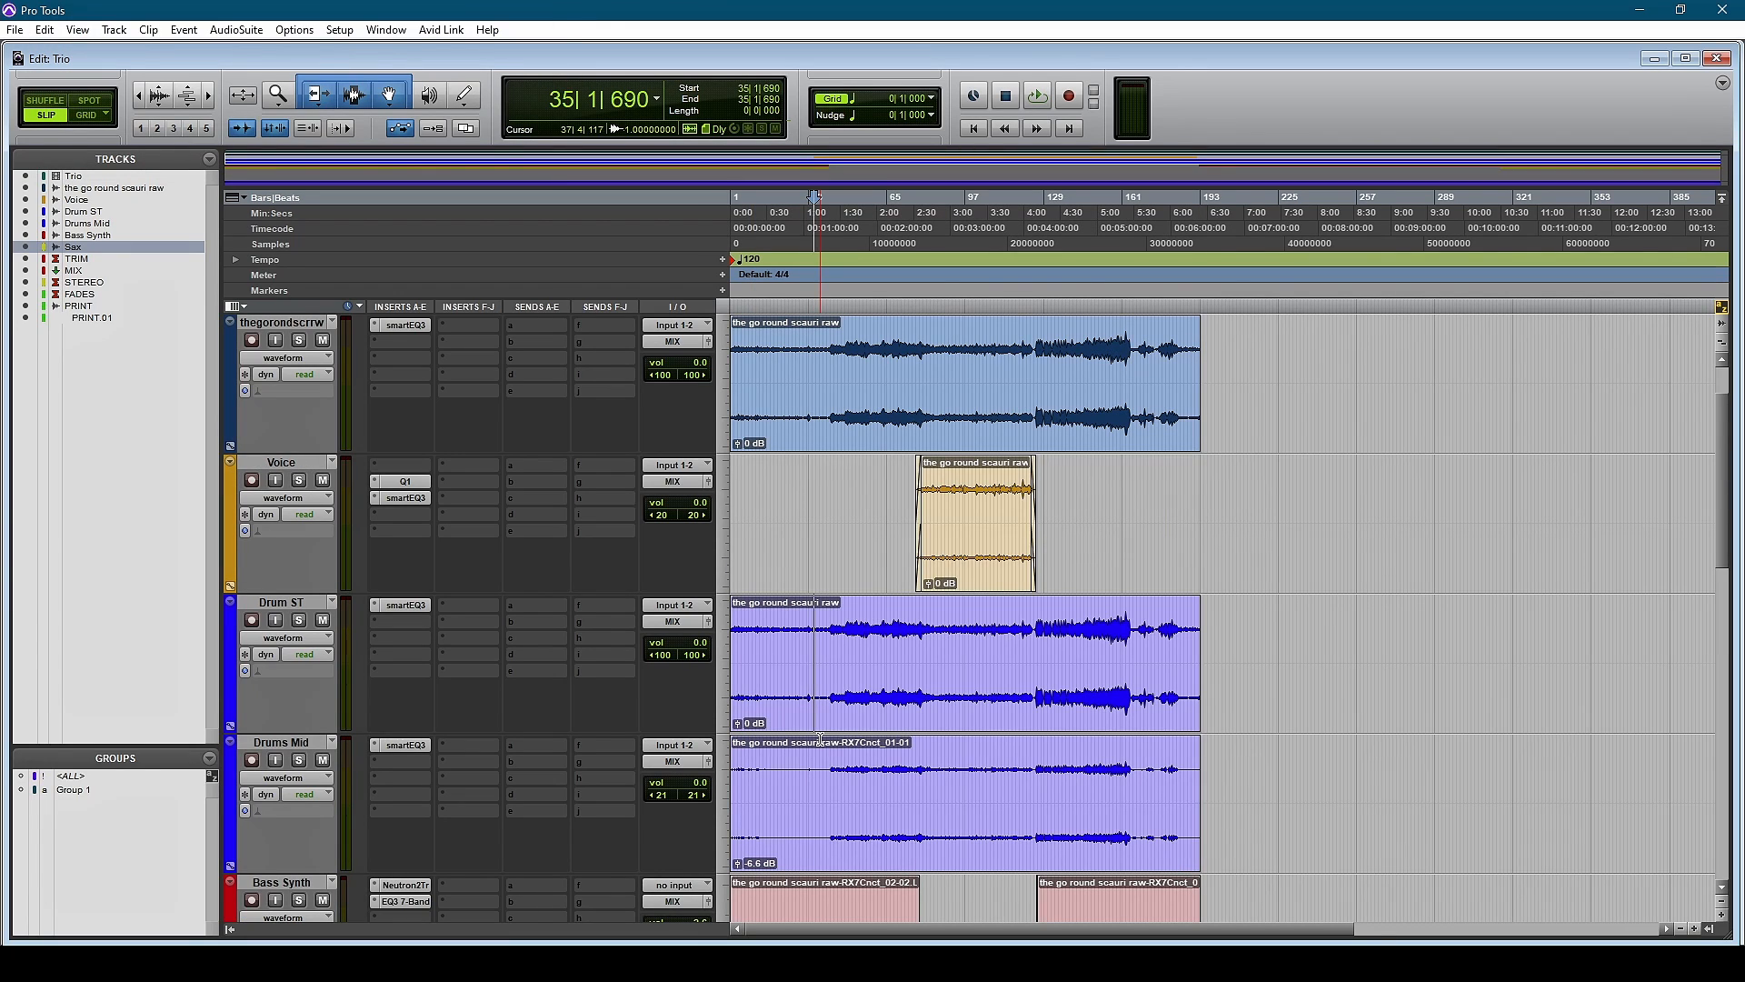
pyautogui.click(829, 800)
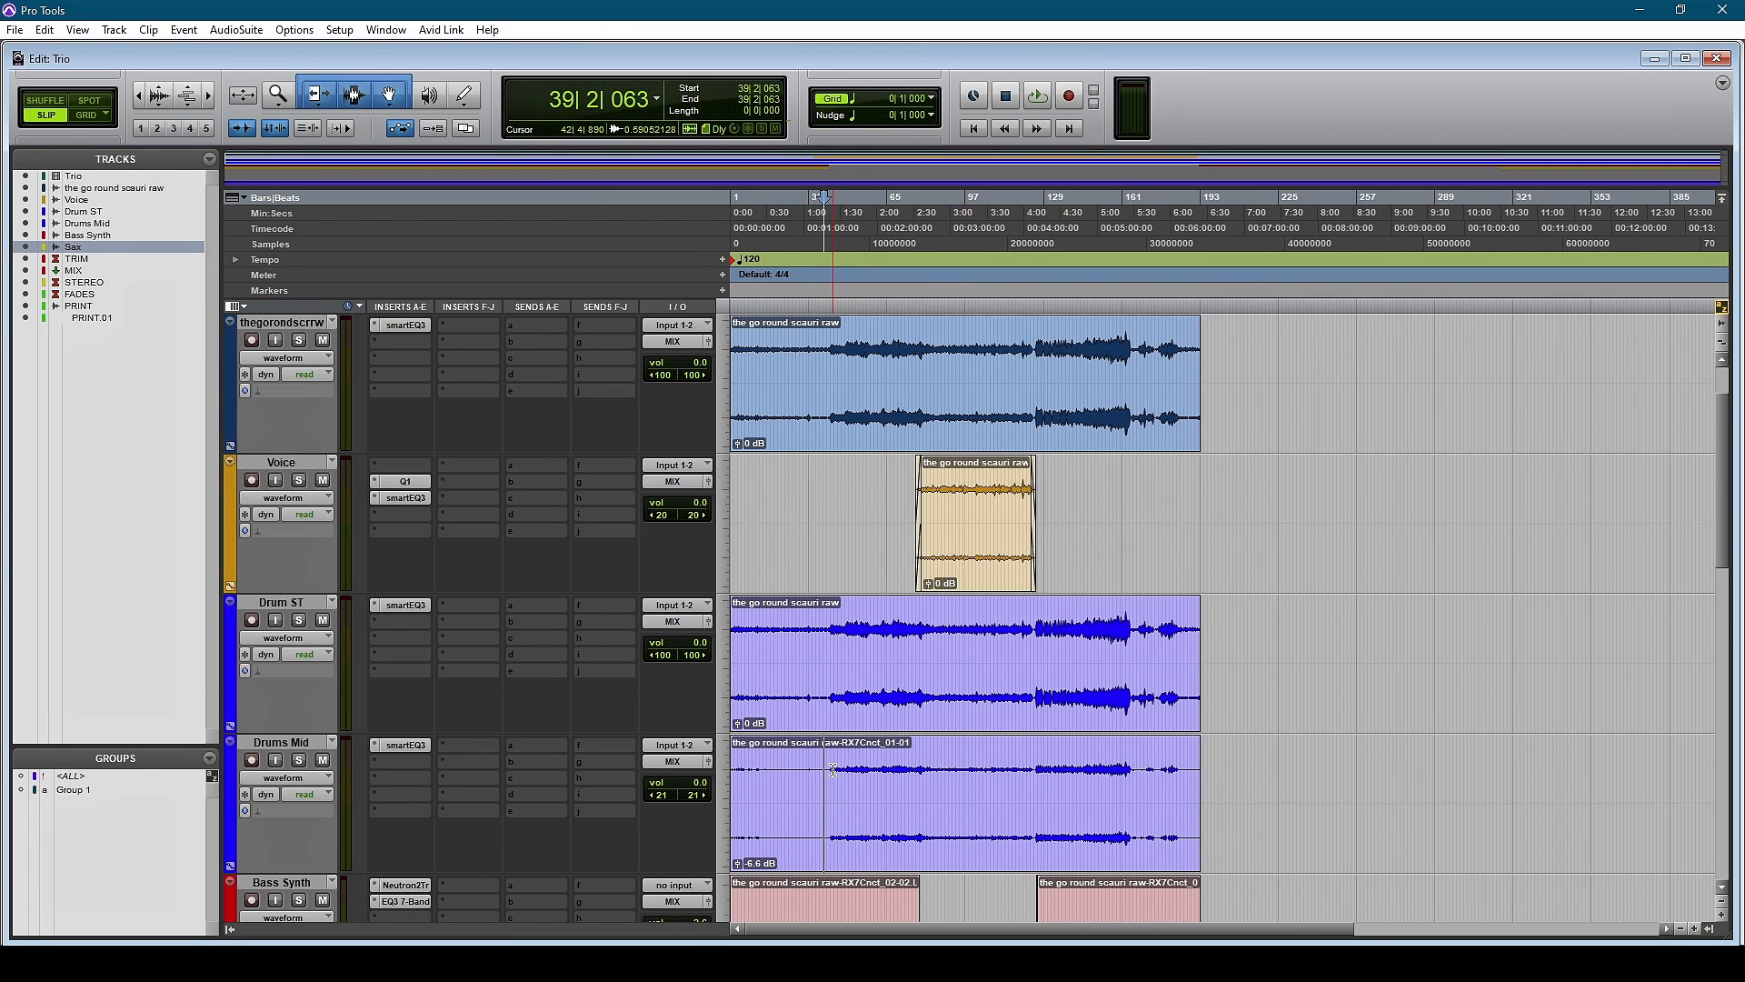
pyautogui.doubleClick(829, 771)
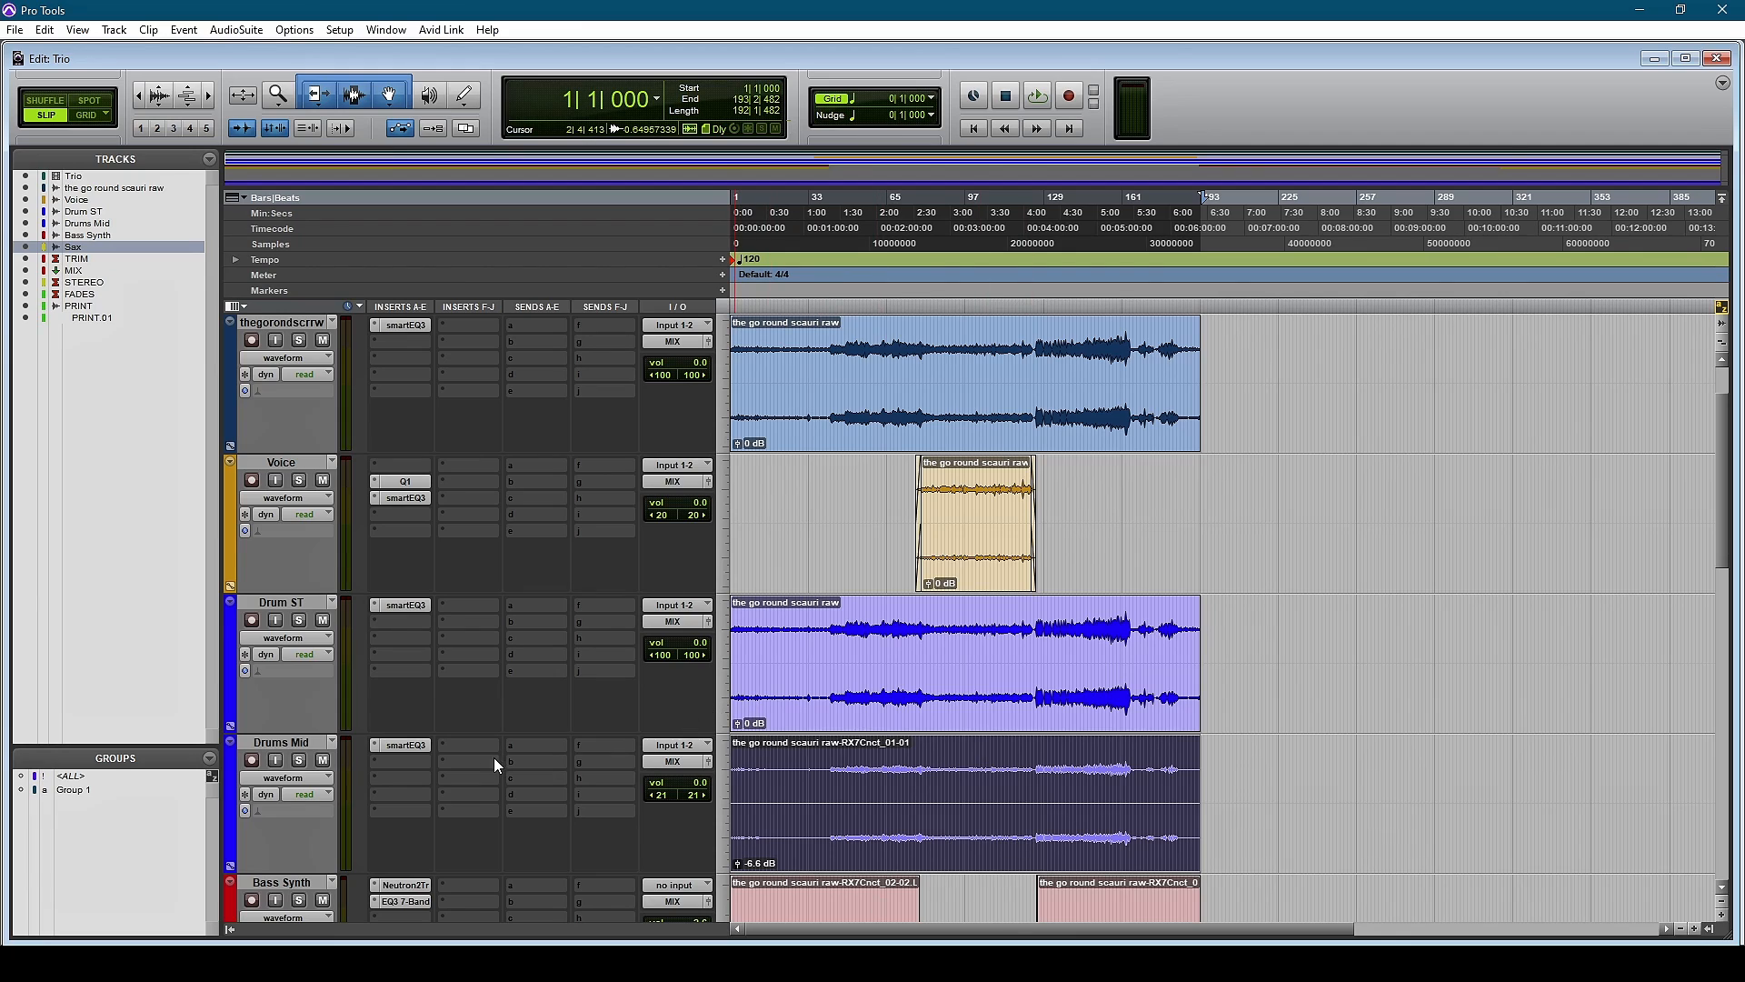
pyautogui.click(827, 776)
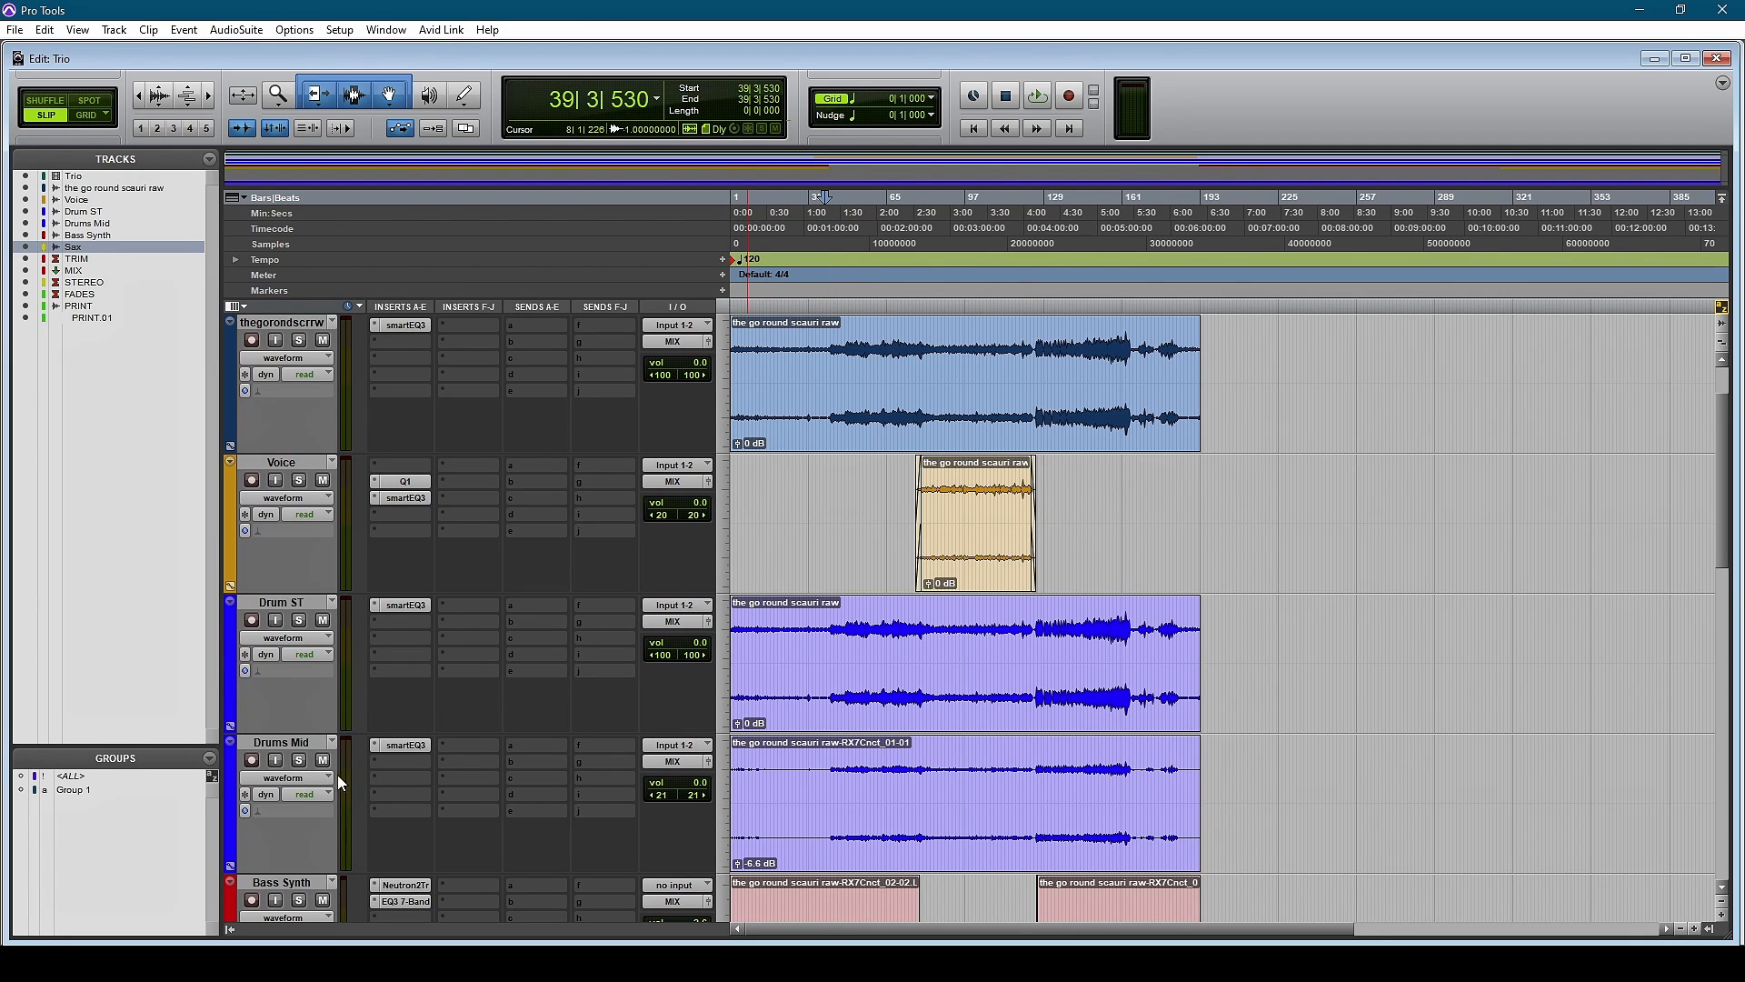
pyautogui.click(299, 760)
pyautogui.press('space')
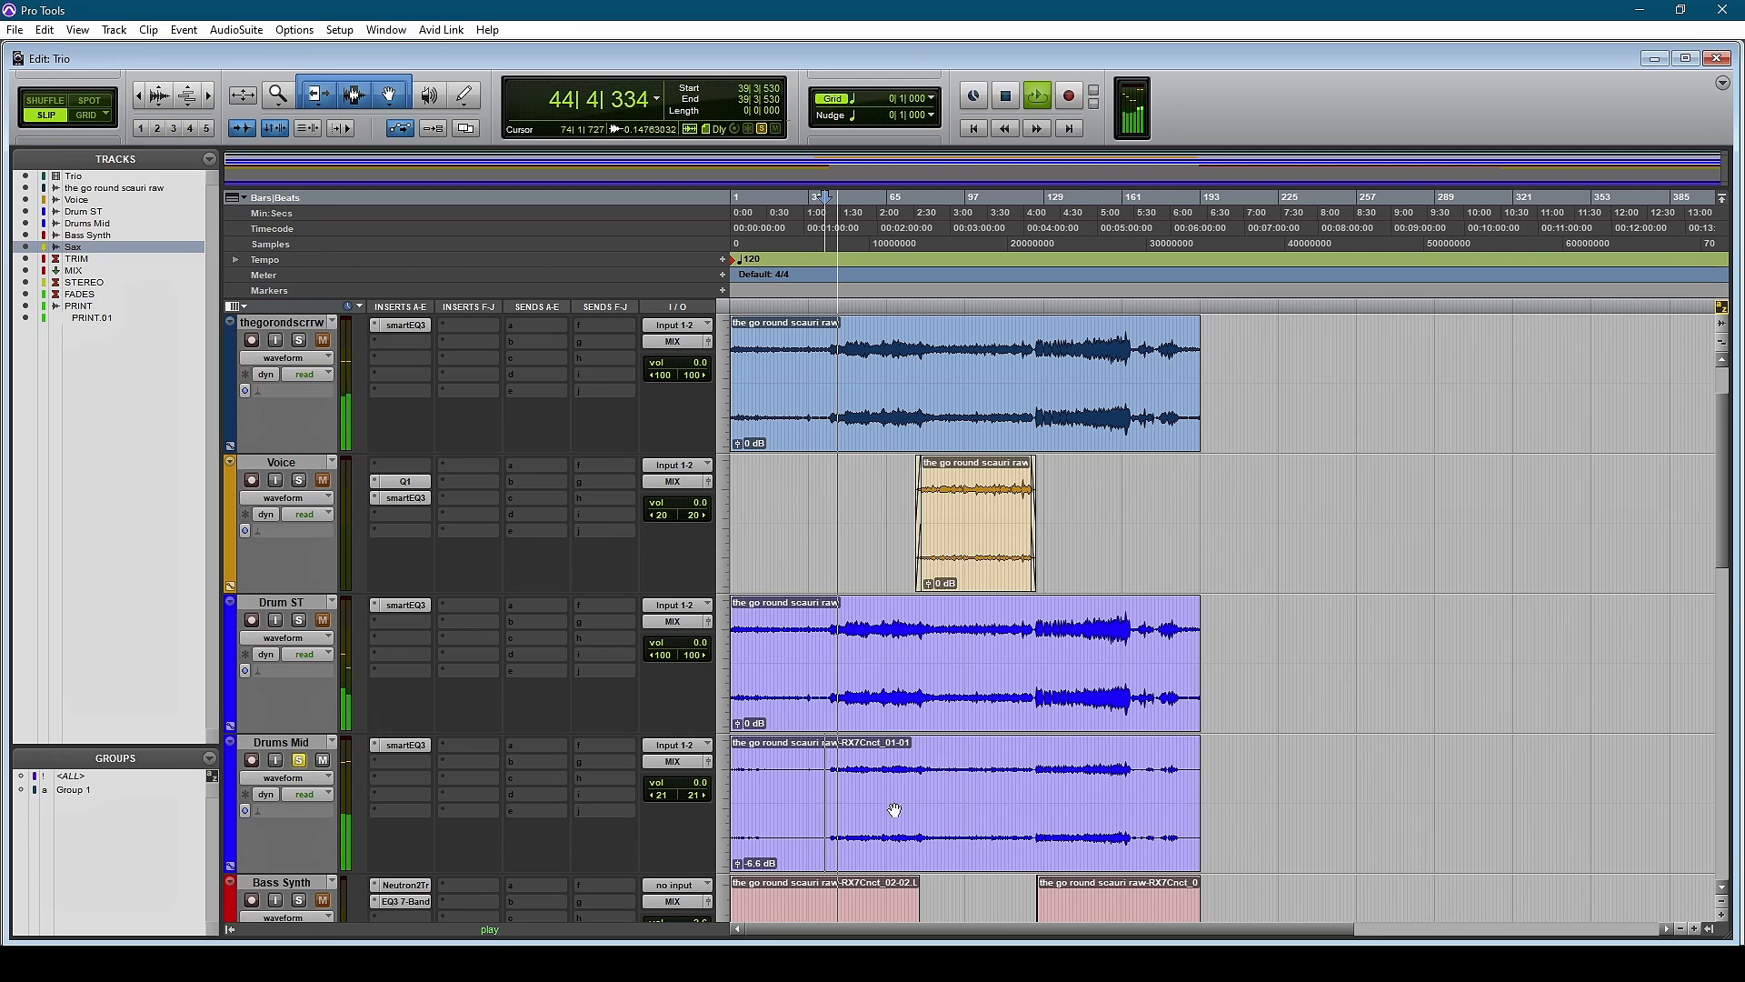
# Step: Inspect the smart:EQ 3 curve on the Drums Mid track during playback and again with playback stopped
pyautogui.click(407, 744)
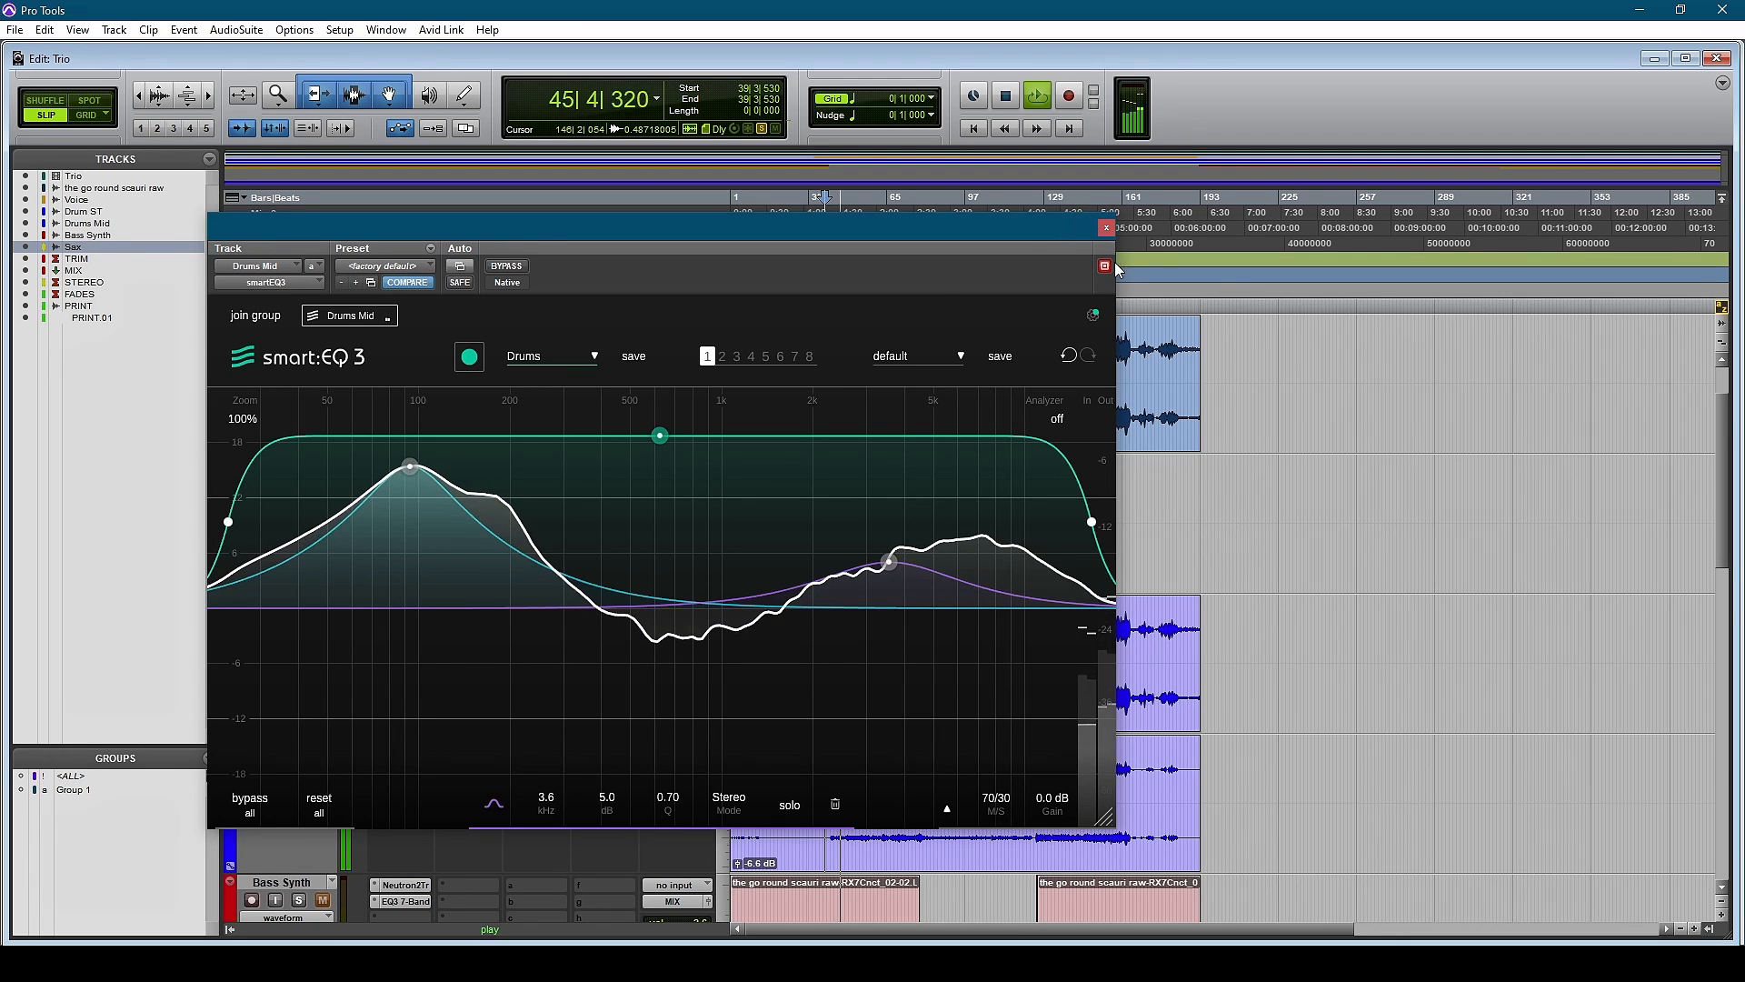
pyautogui.click(1093, 315)
pyautogui.click(1093, 316)
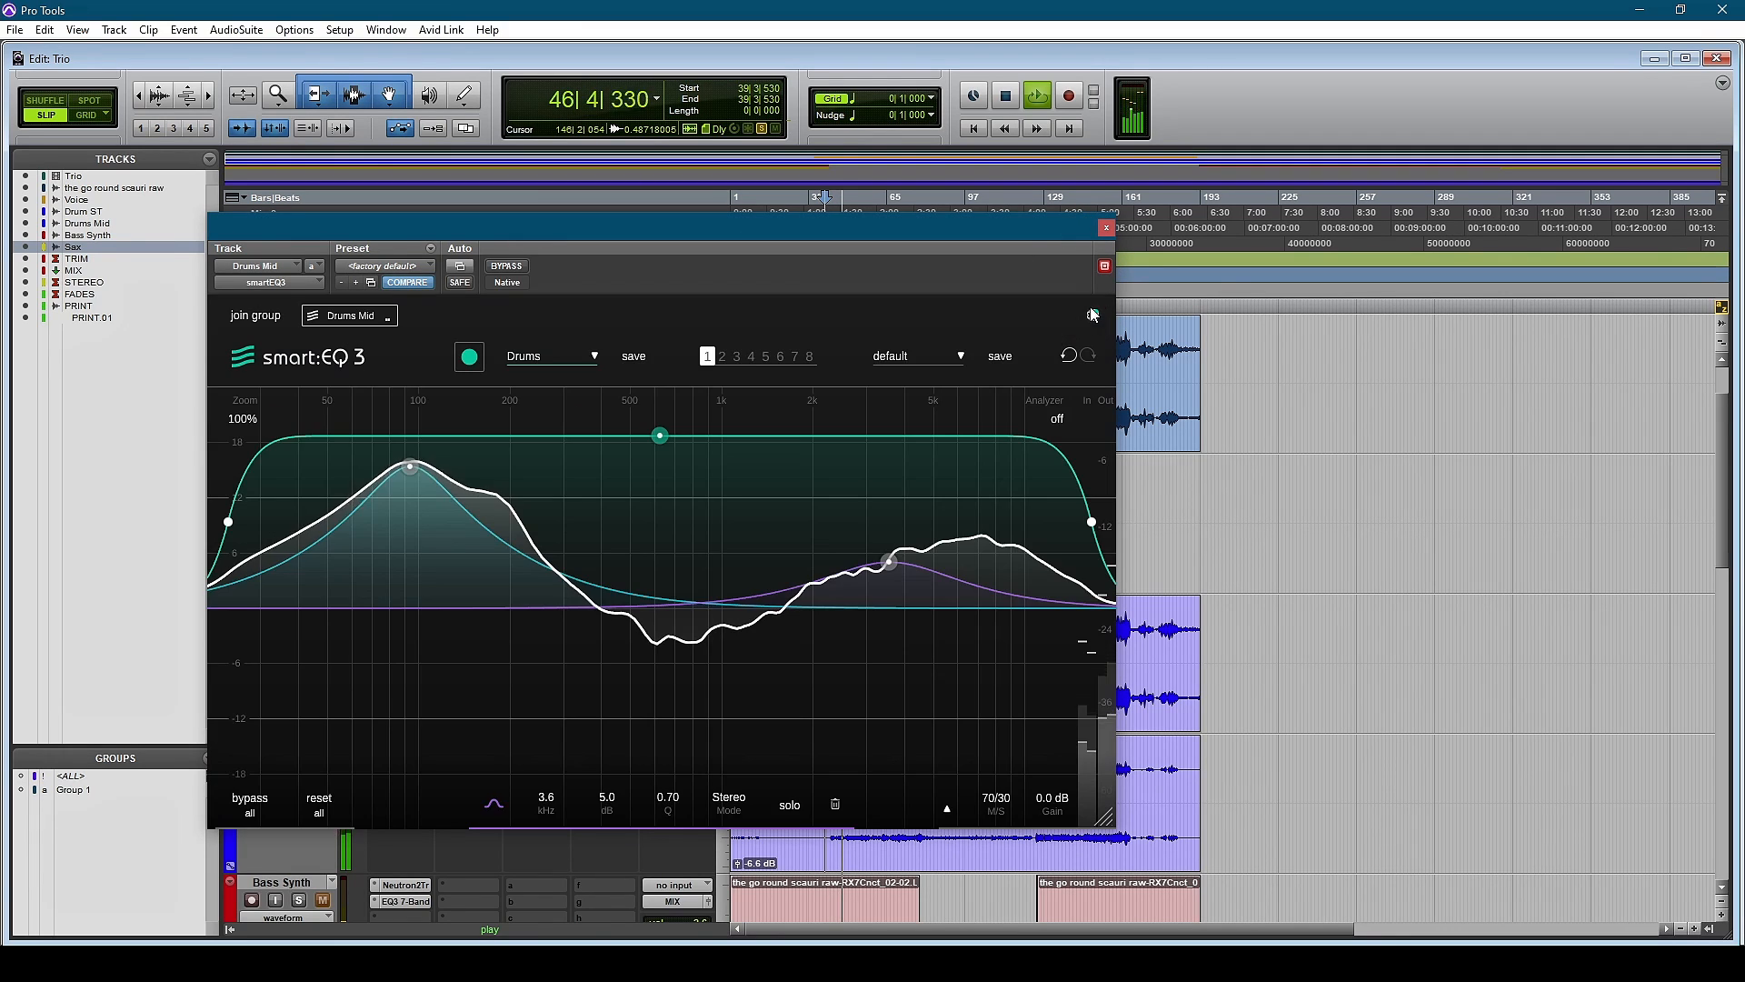
pyautogui.click(1106, 227)
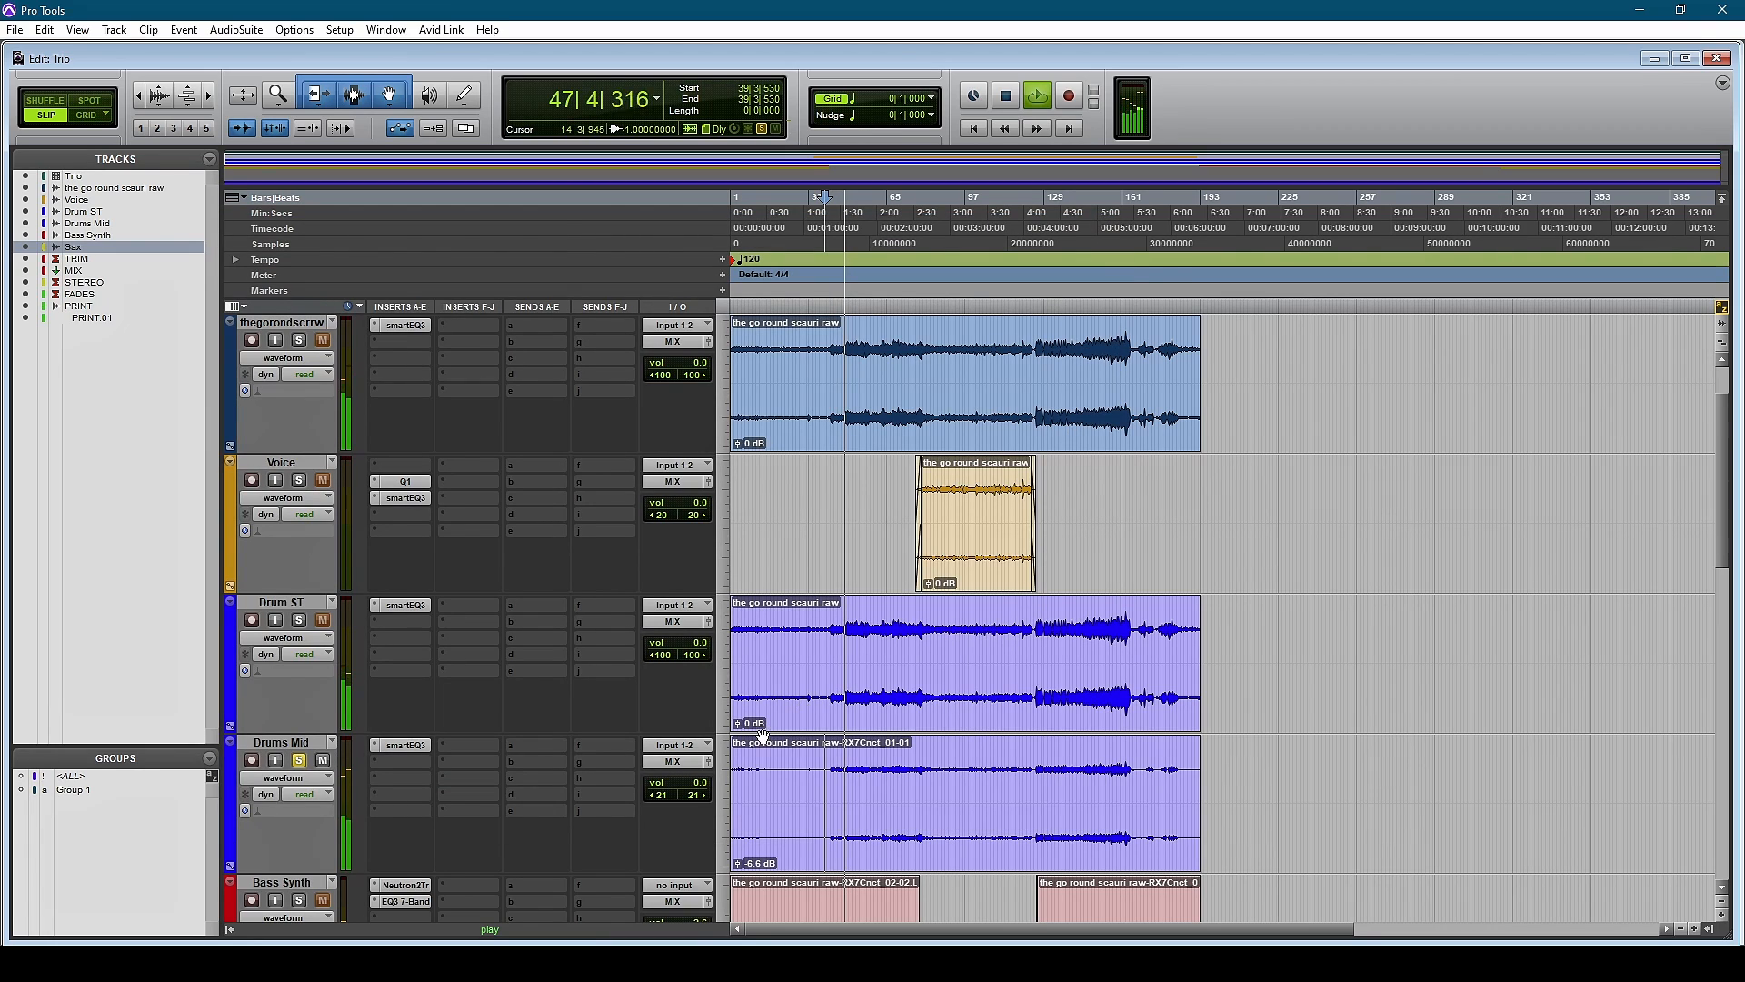
pyautogui.press('space')
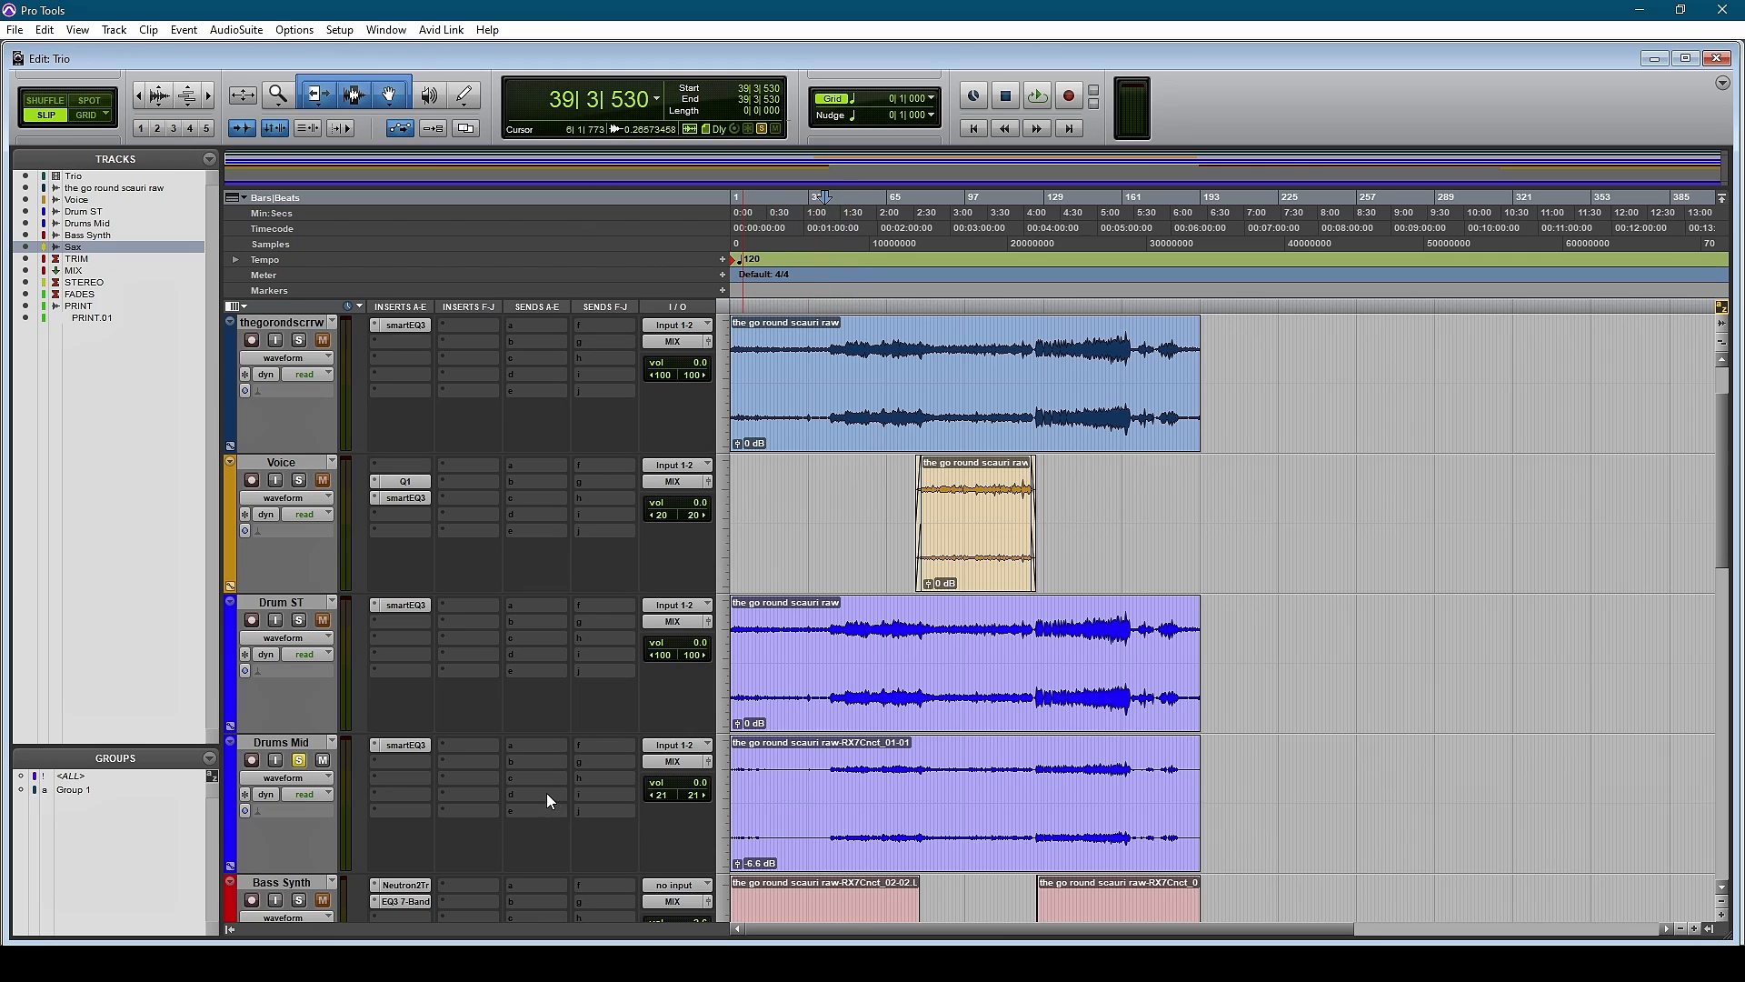
pyautogui.click(406, 746)
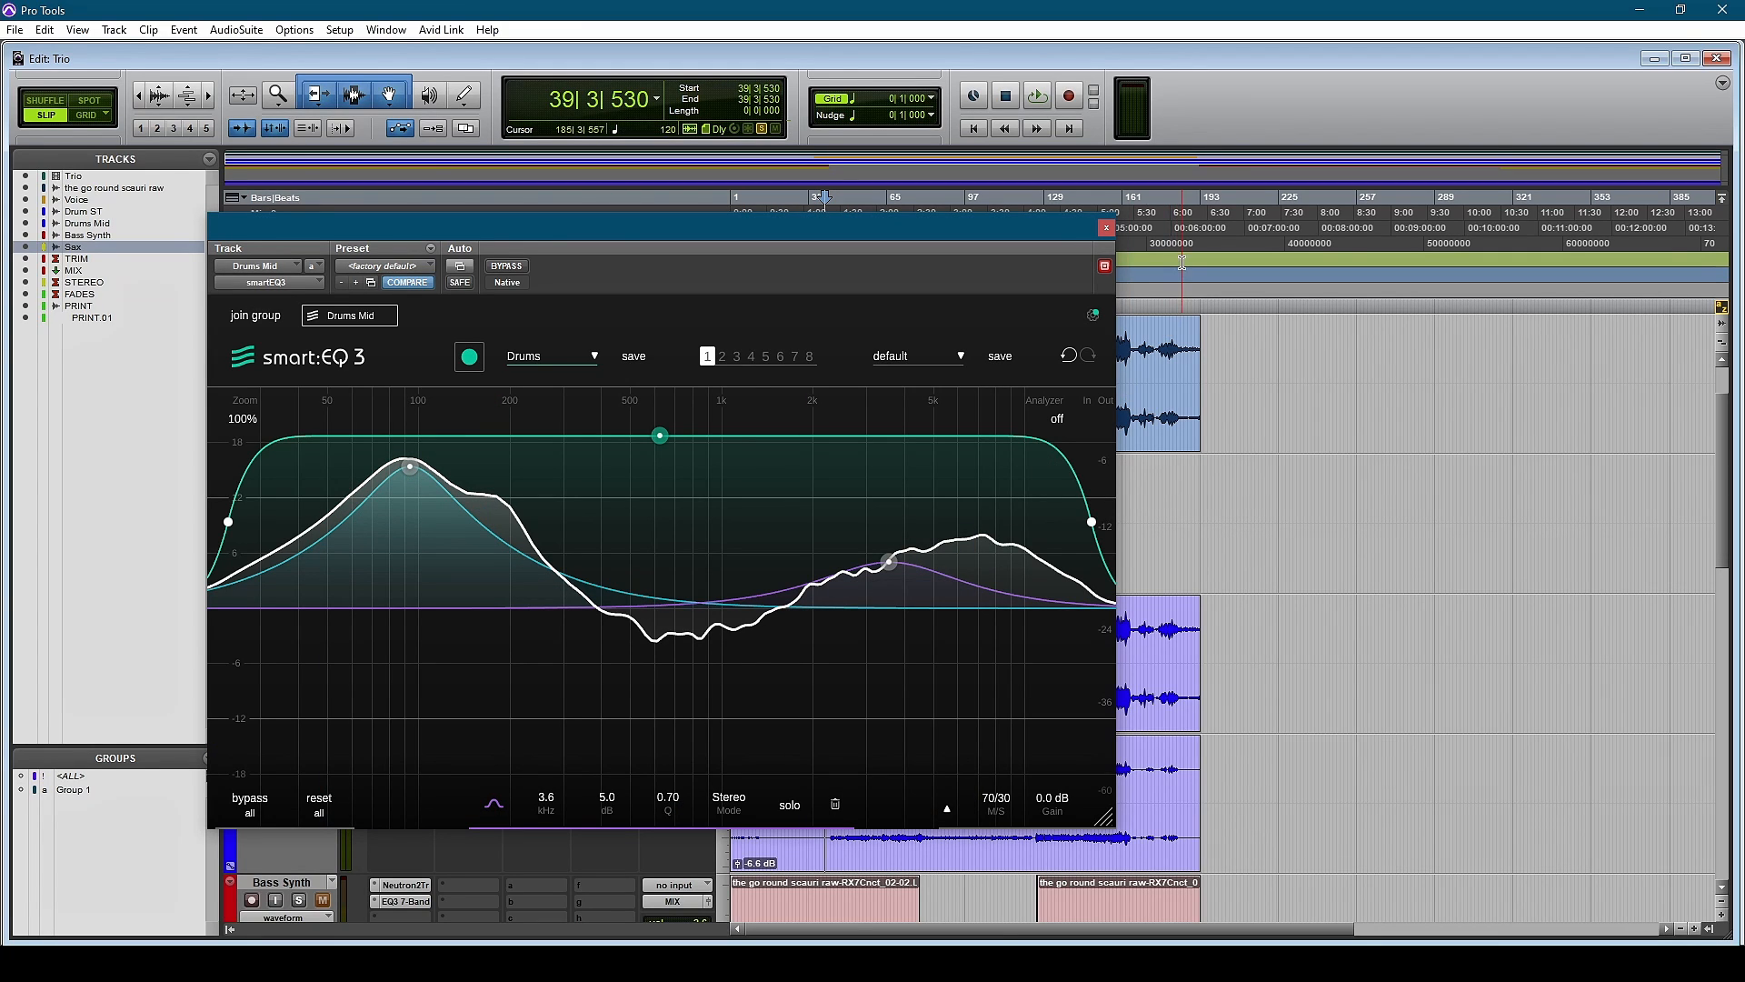
pyautogui.click(1106, 227)
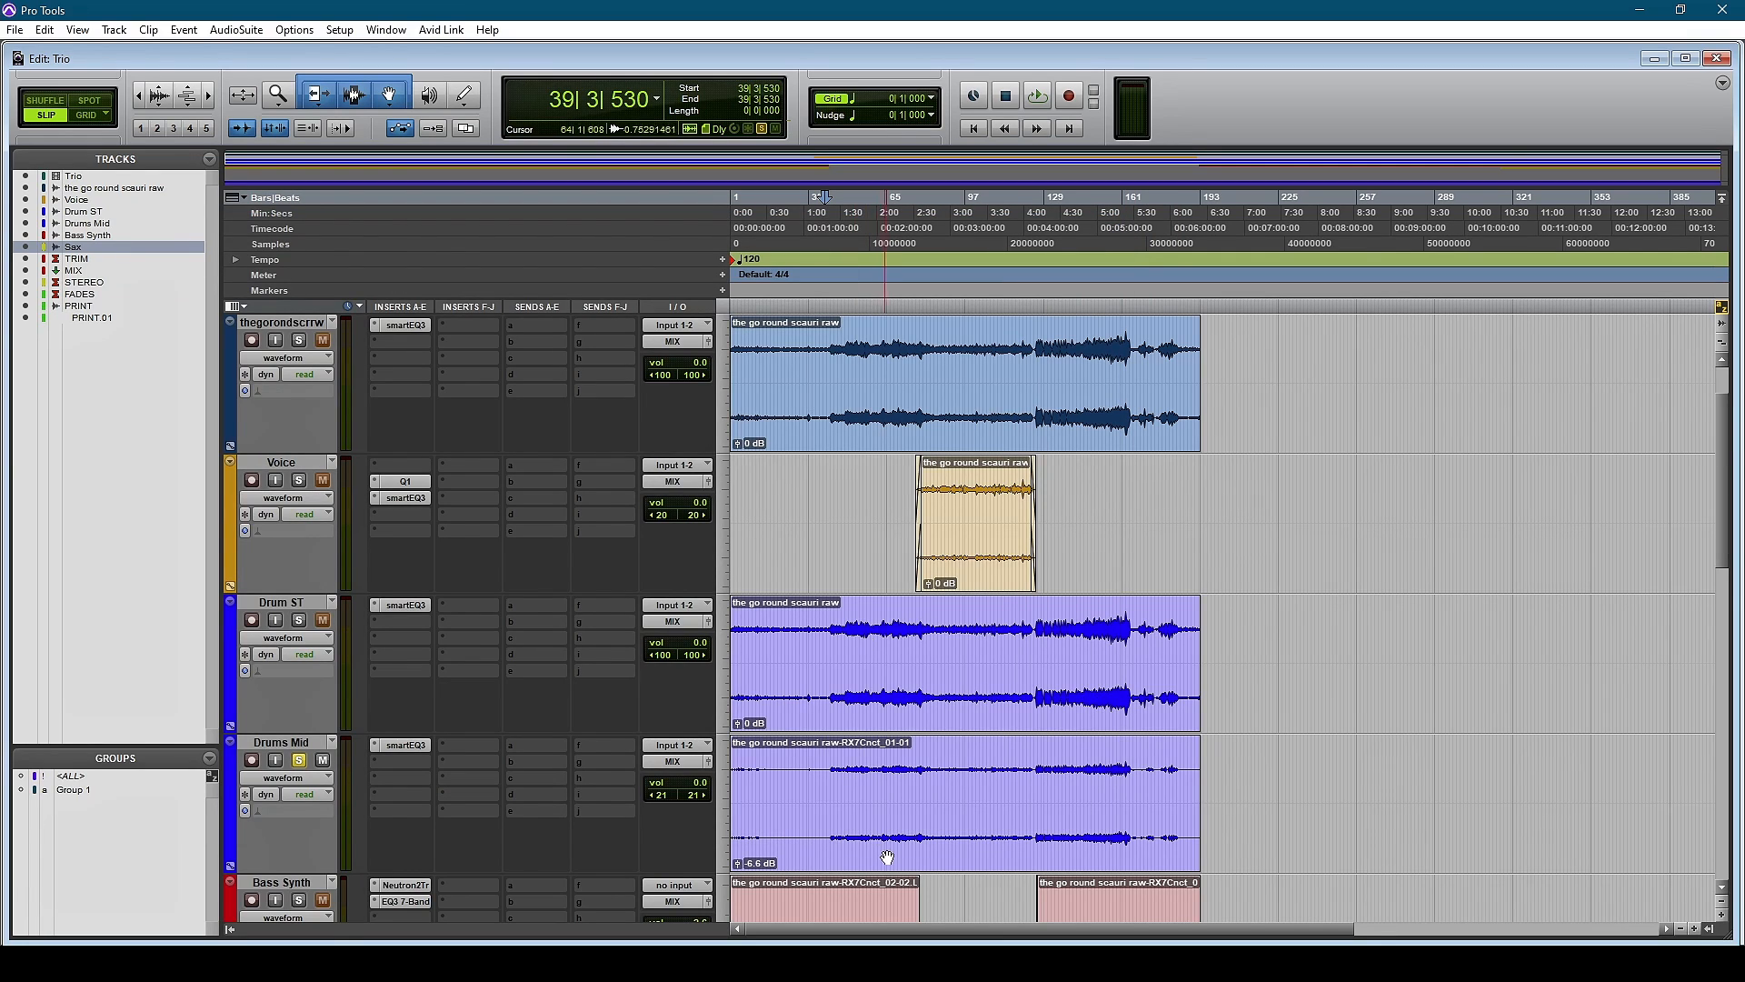
# Step: Send the full Drums Mid clip to iZotope RX for repair through RX 7 Connect and point out the Music Rebalance module
pyautogui.click(849, 826)
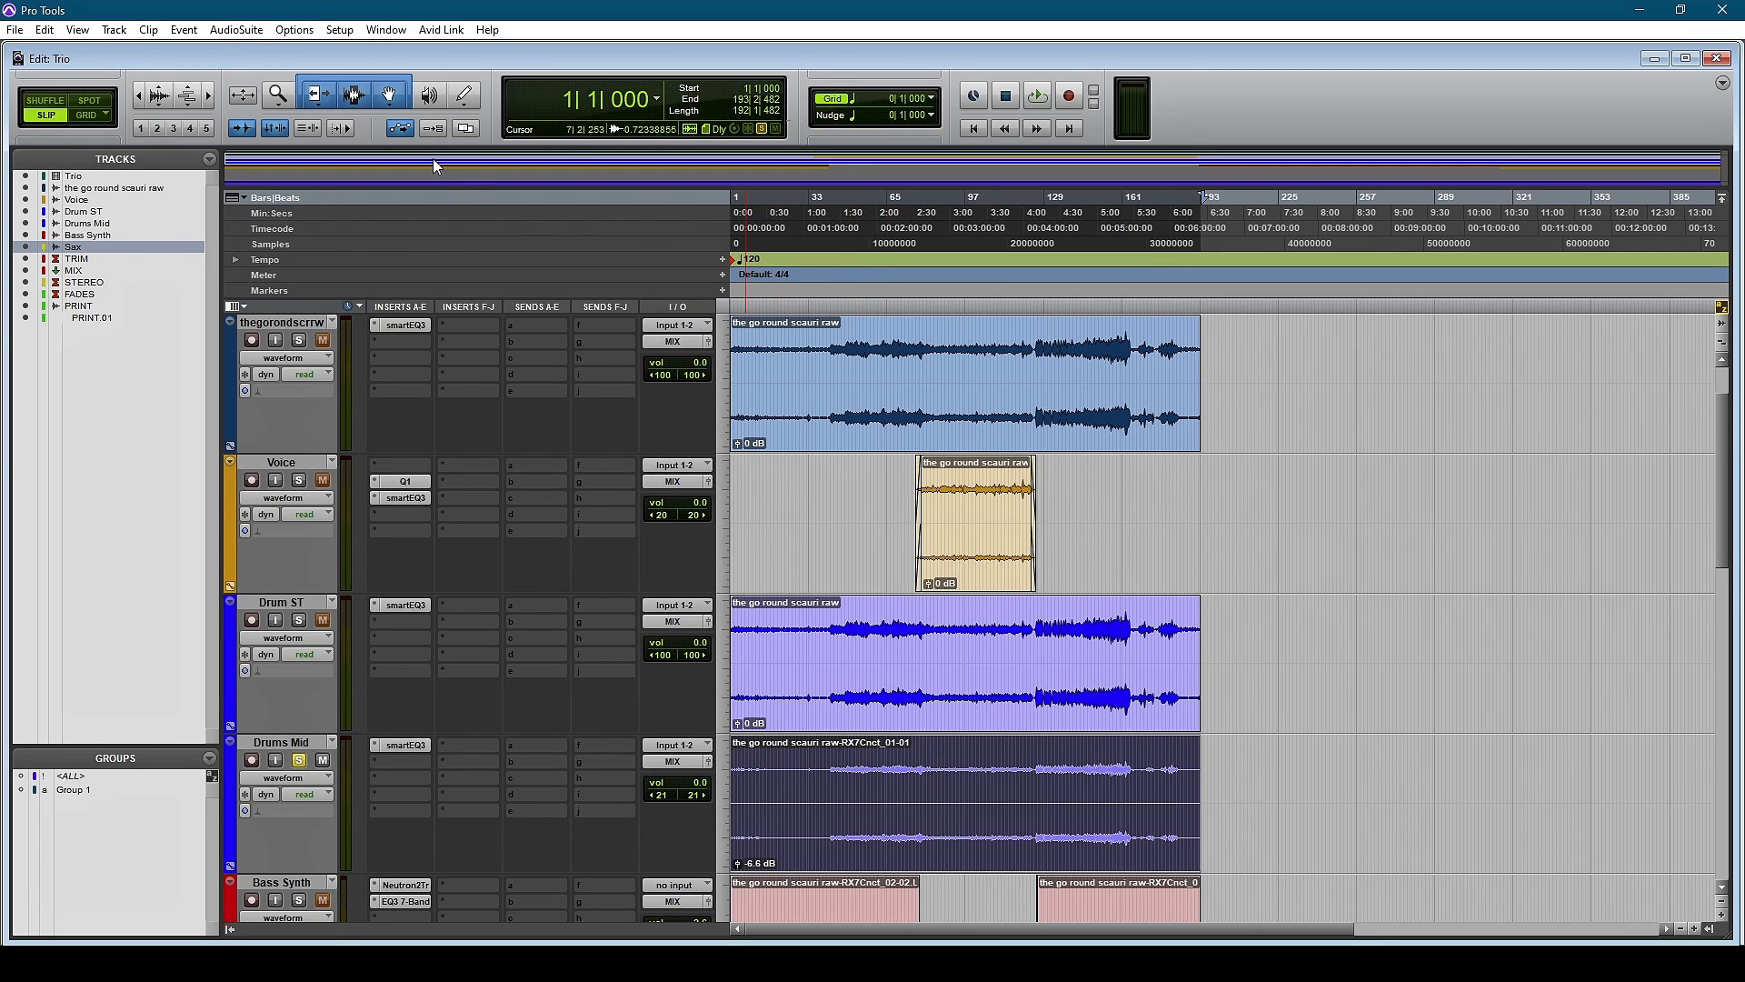
pyautogui.click(212, 31)
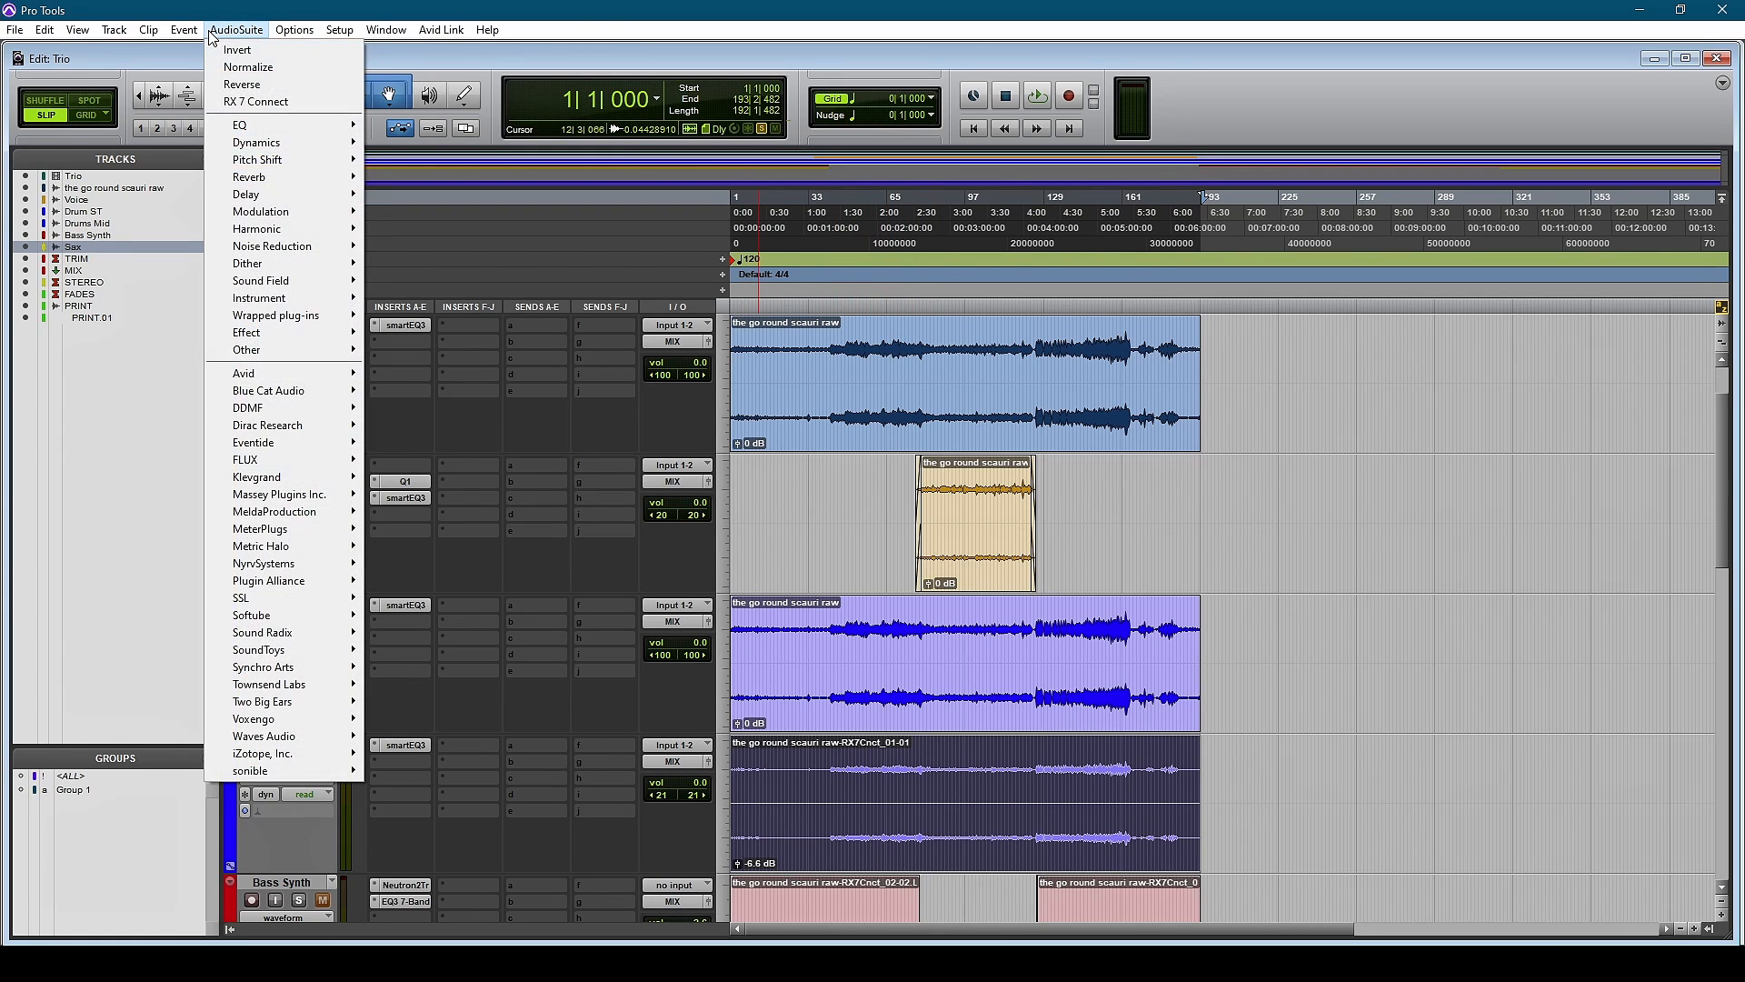
pyautogui.click(258, 105)
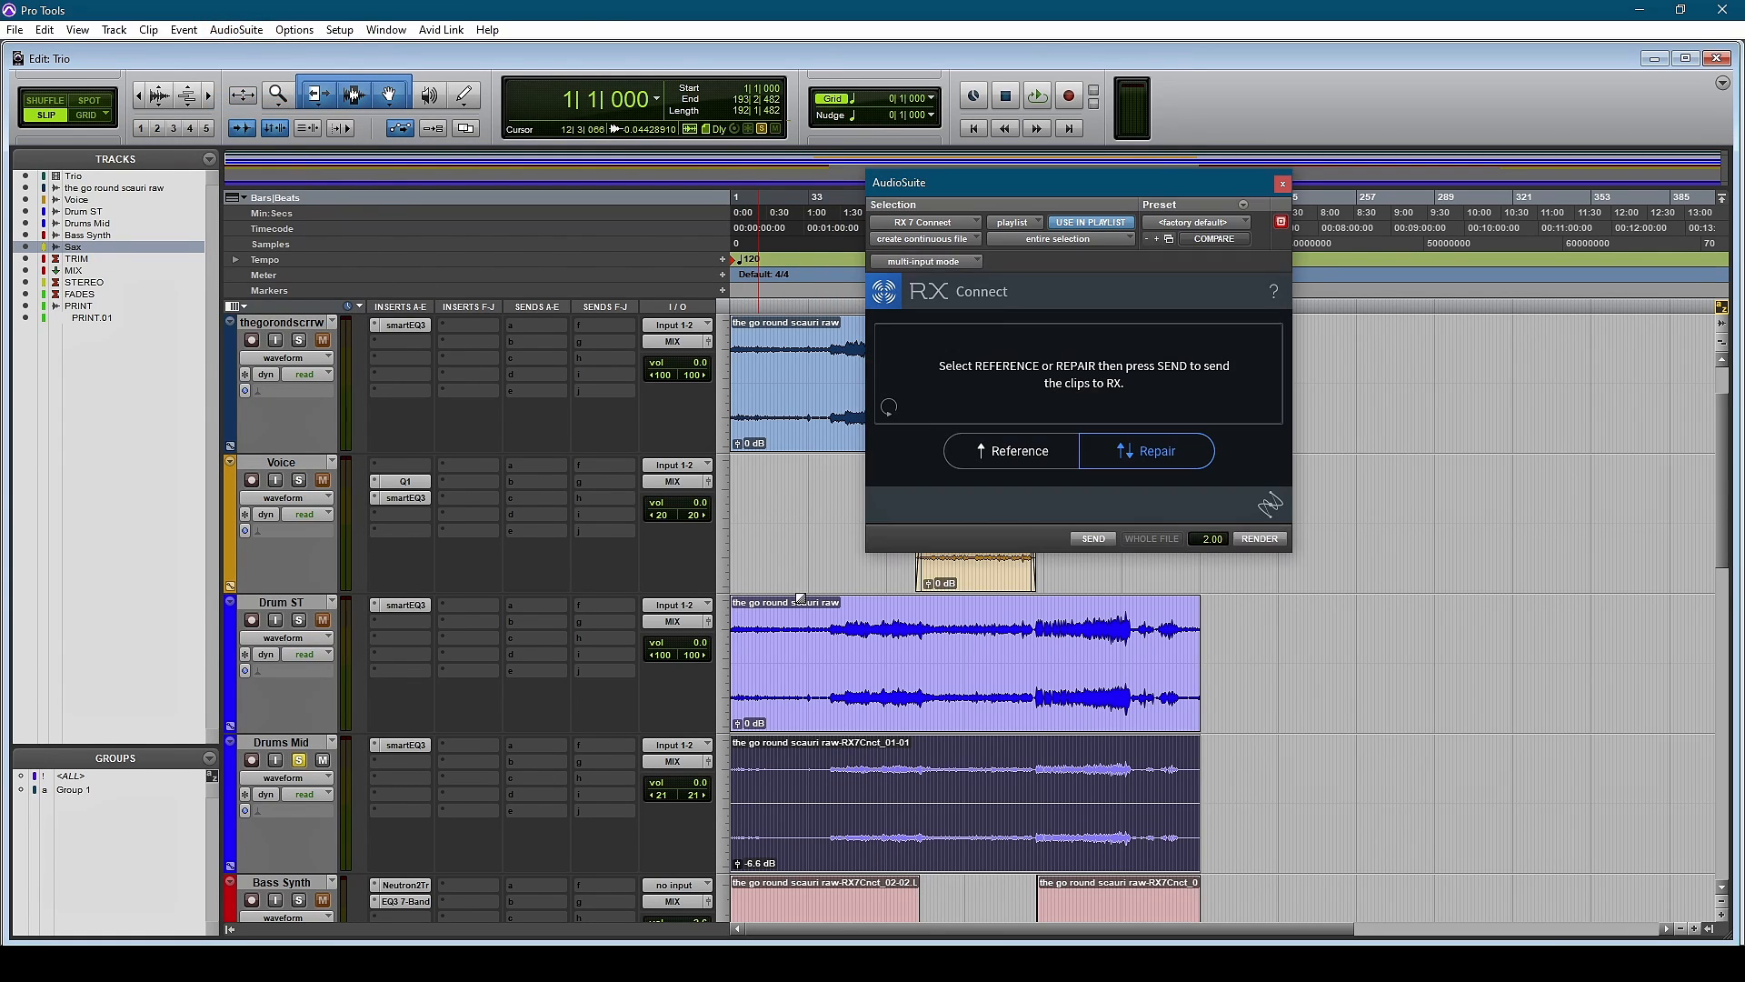
pyautogui.click(1094, 540)
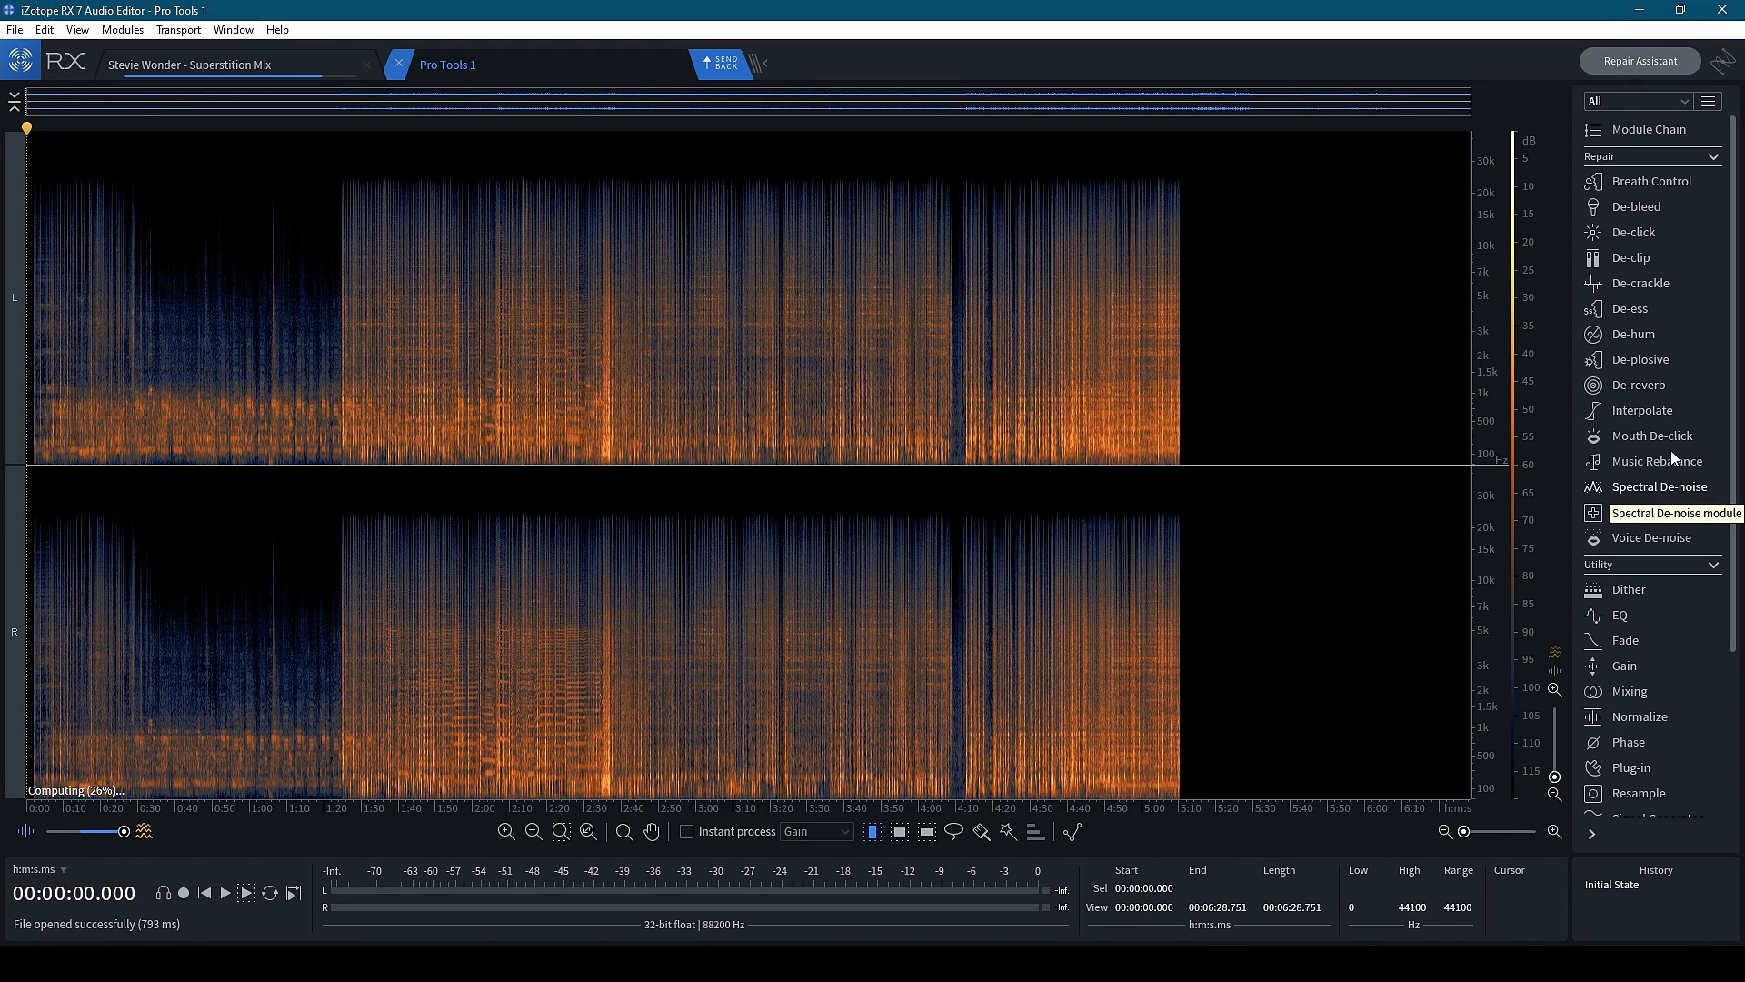
pyautogui.click(1671, 459)
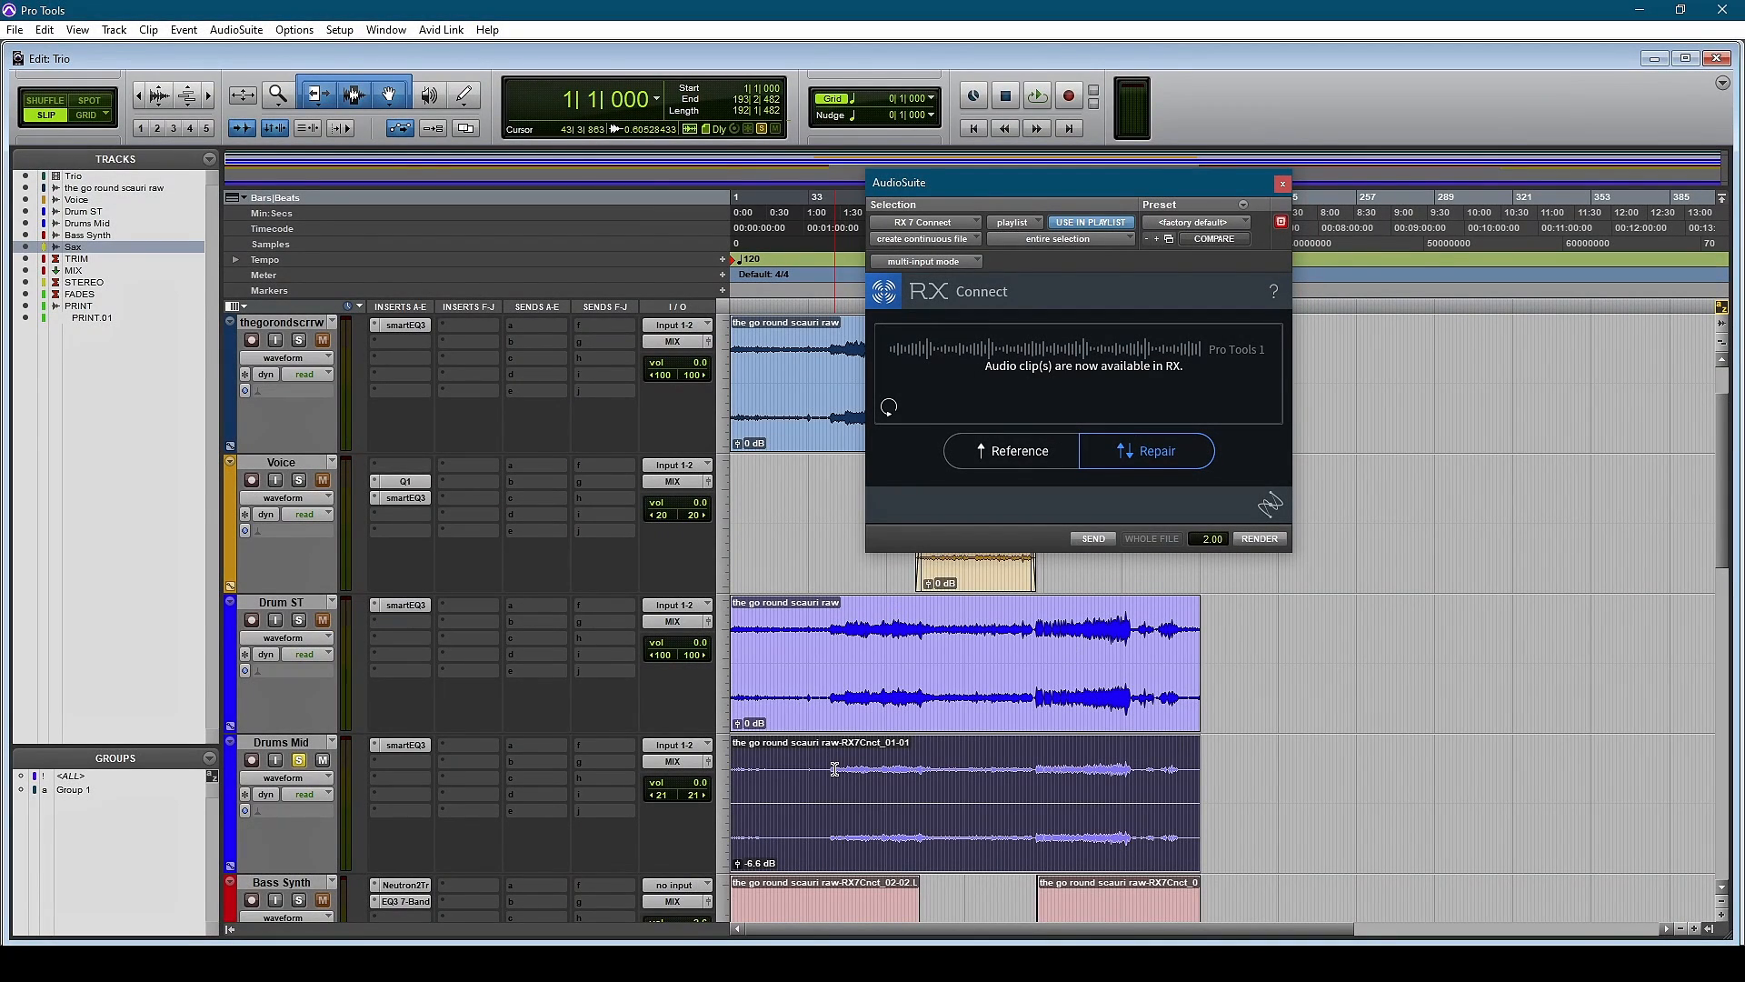
# Step: Place the cursor around bars 54 and 64 in the Drums Mid clip and inspect the raw stereo track's smart:EQ 3 curve
pyautogui.click(835, 768)
pyautogui.click(862, 761)
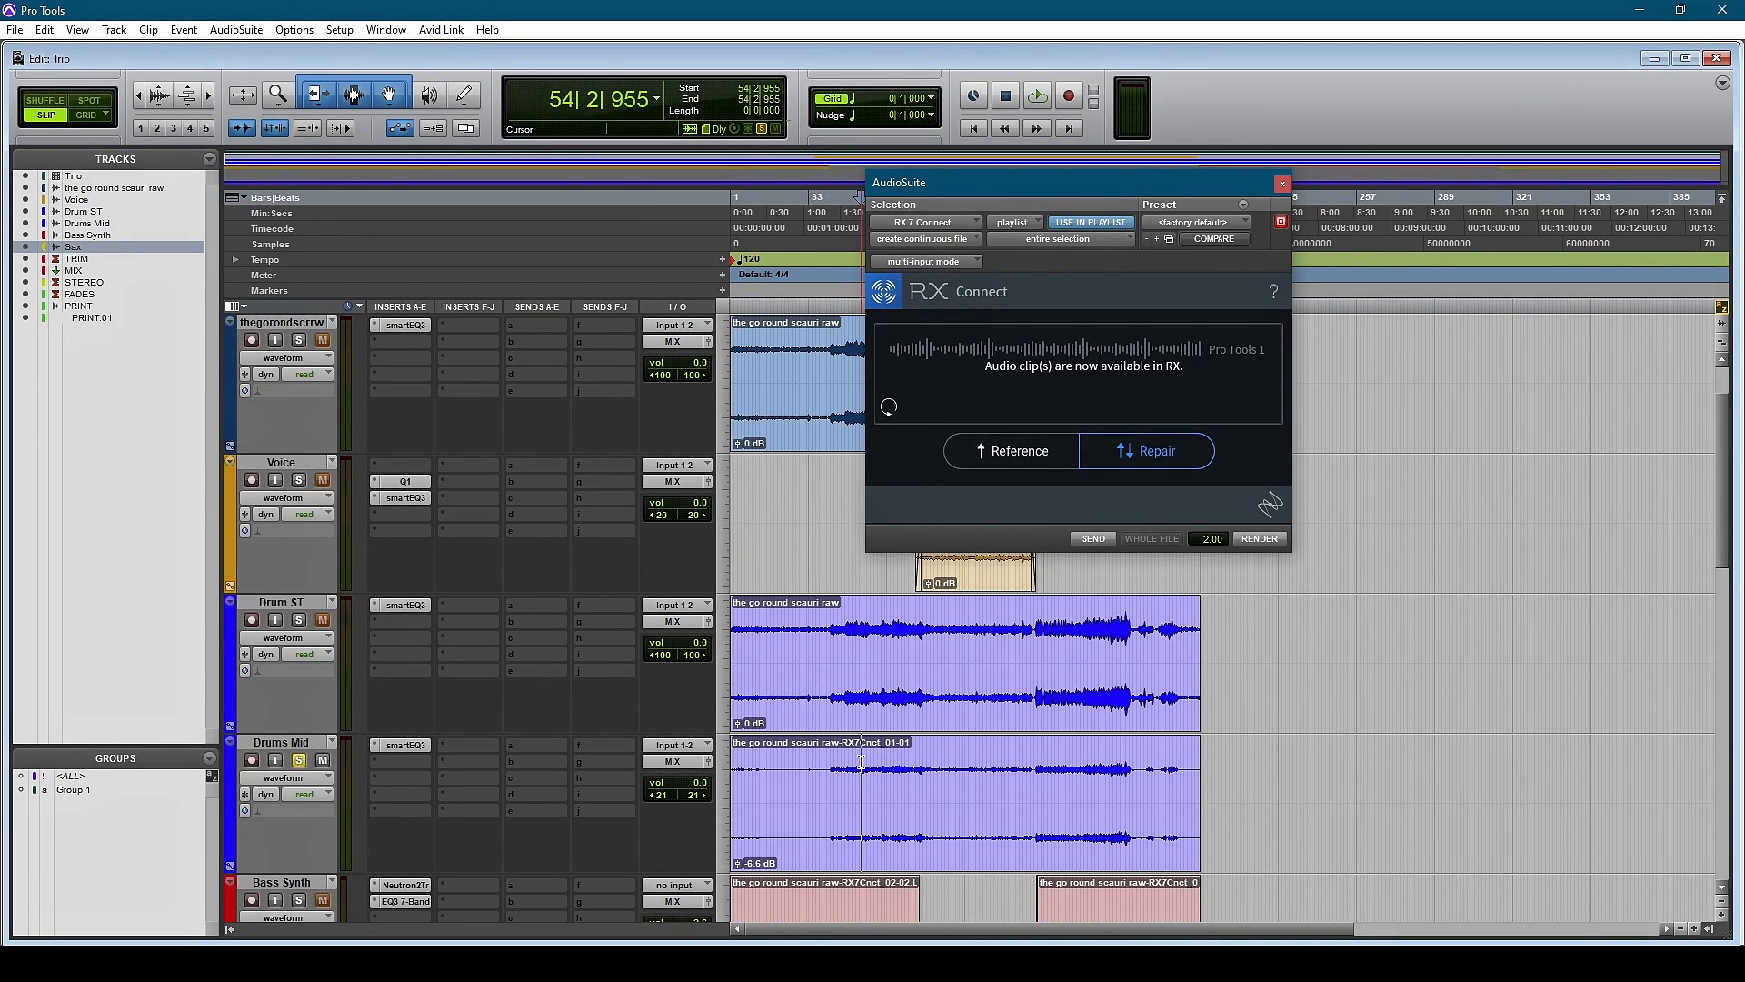
pyautogui.click(885, 773)
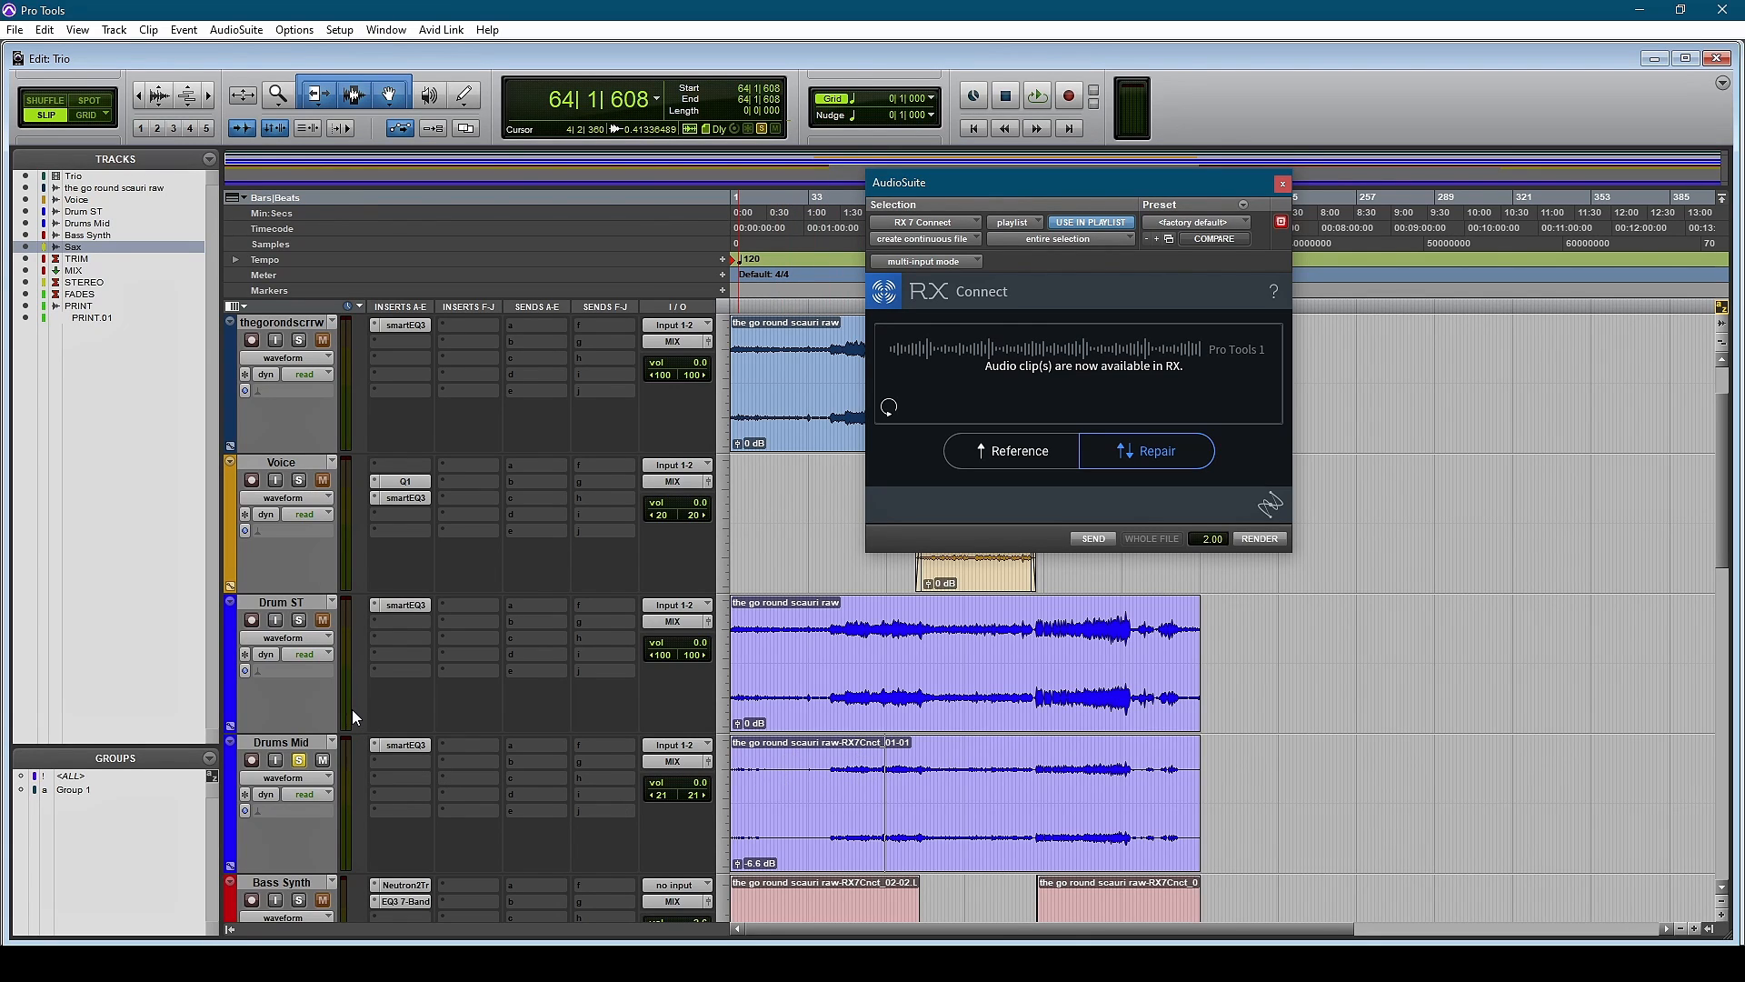
pyautogui.hotkey('ctrl', 'a')
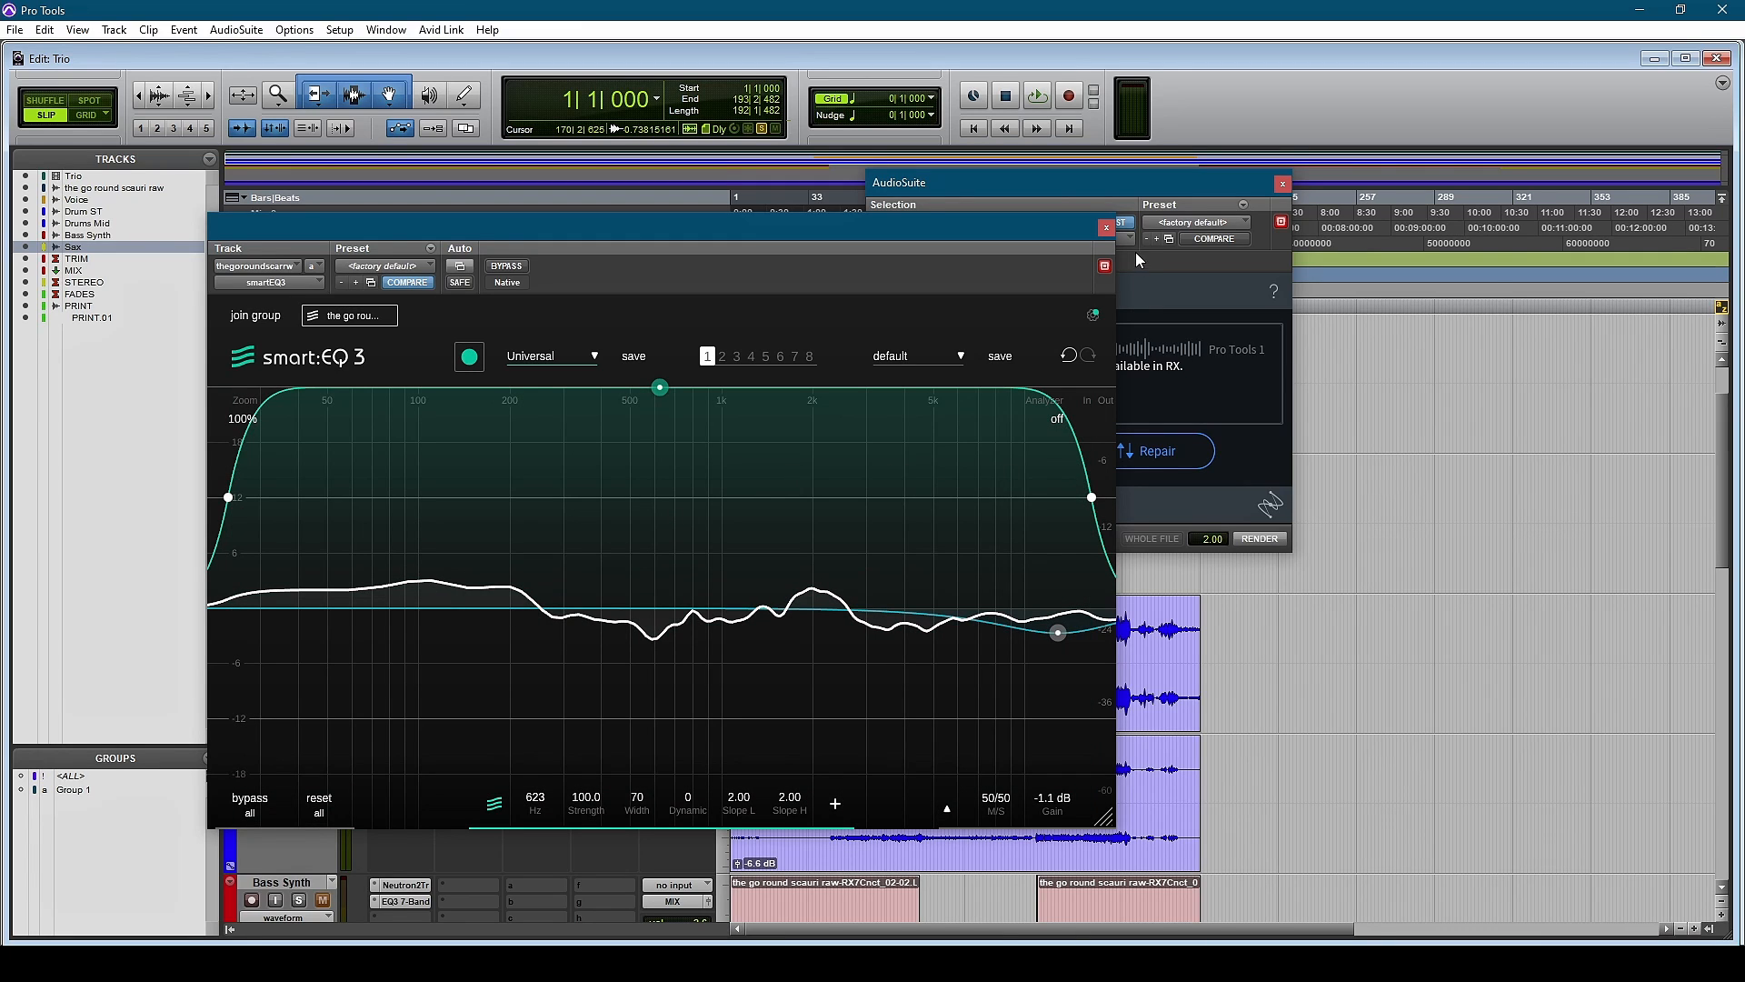
pyautogui.click(1106, 232)
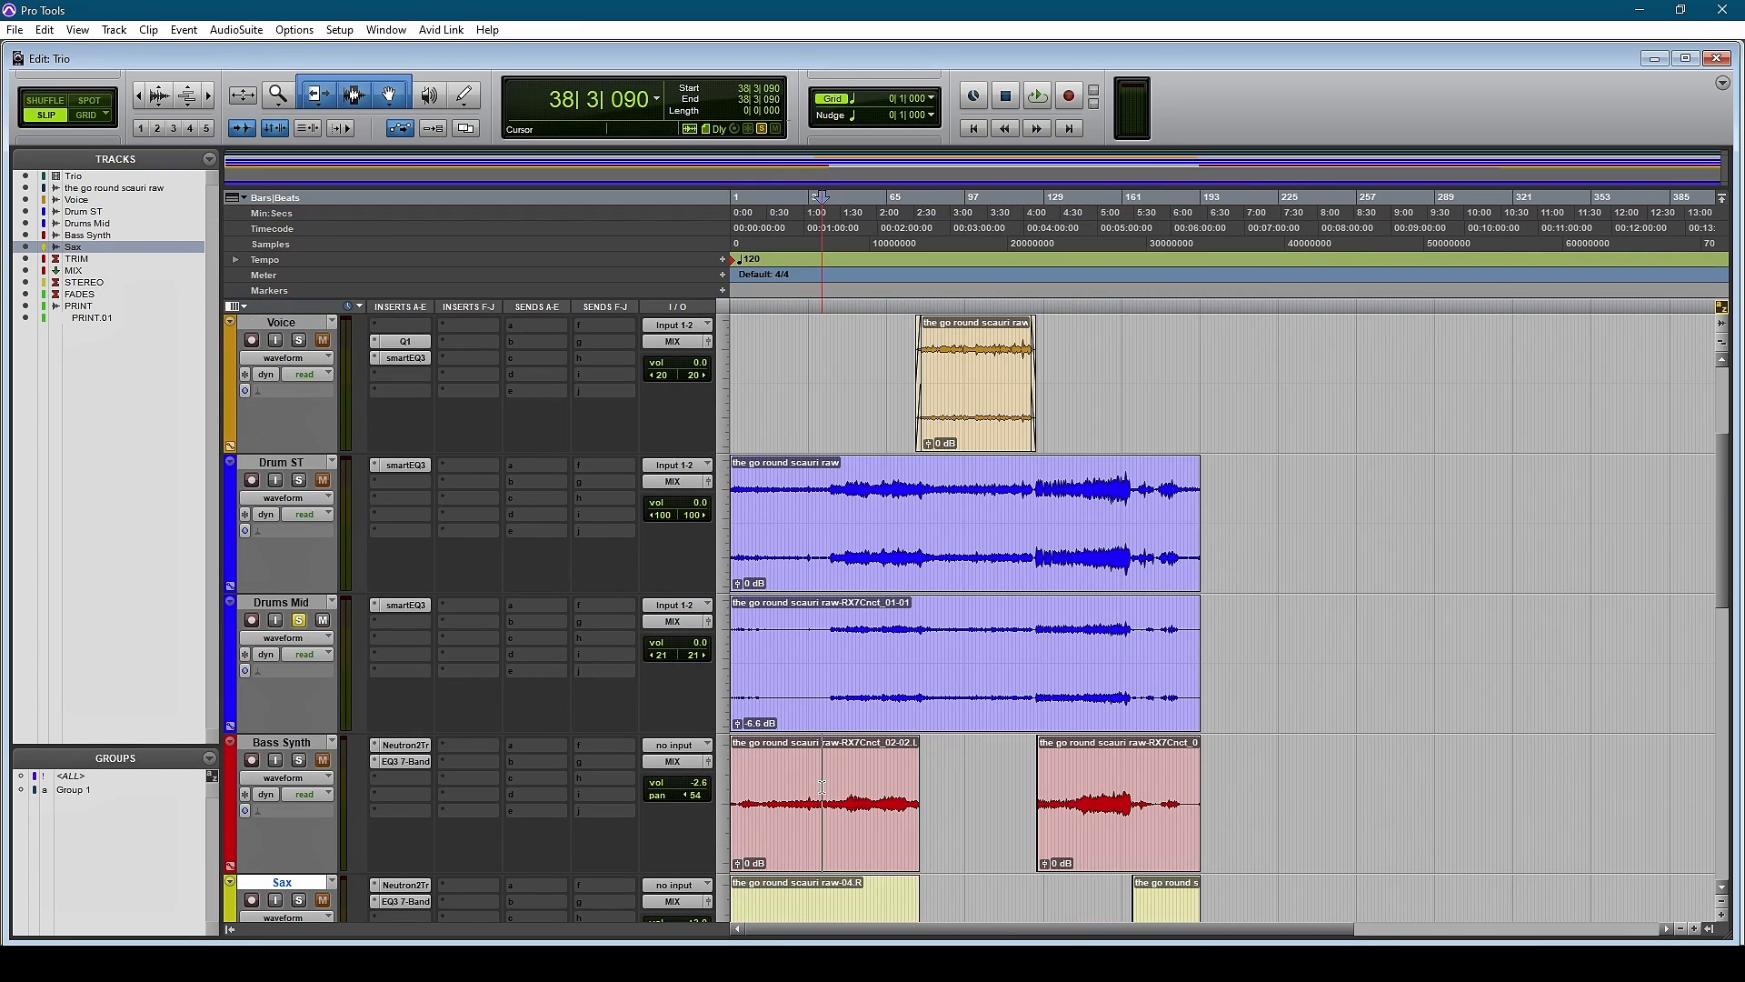
# Step: Solo the Bass Synth track, play it from about bar 43 and compare its Neutron transient shaper bypassed and active
pyautogui.click(300, 760)
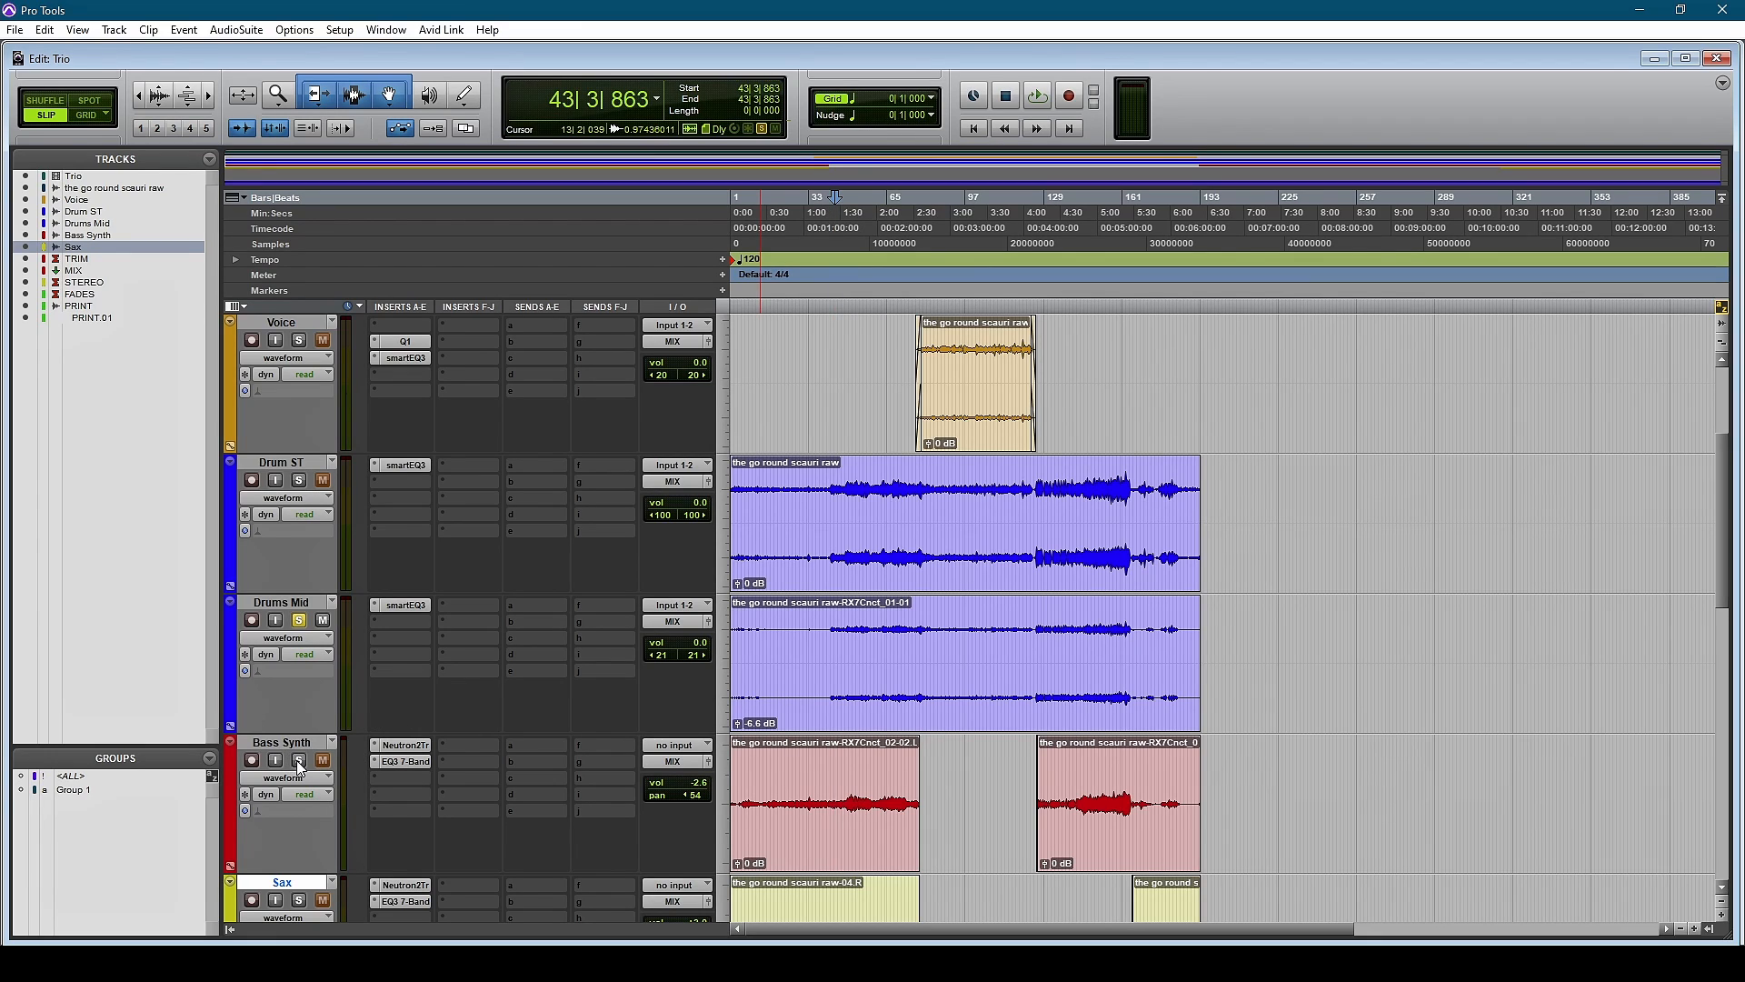
pyautogui.press('space')
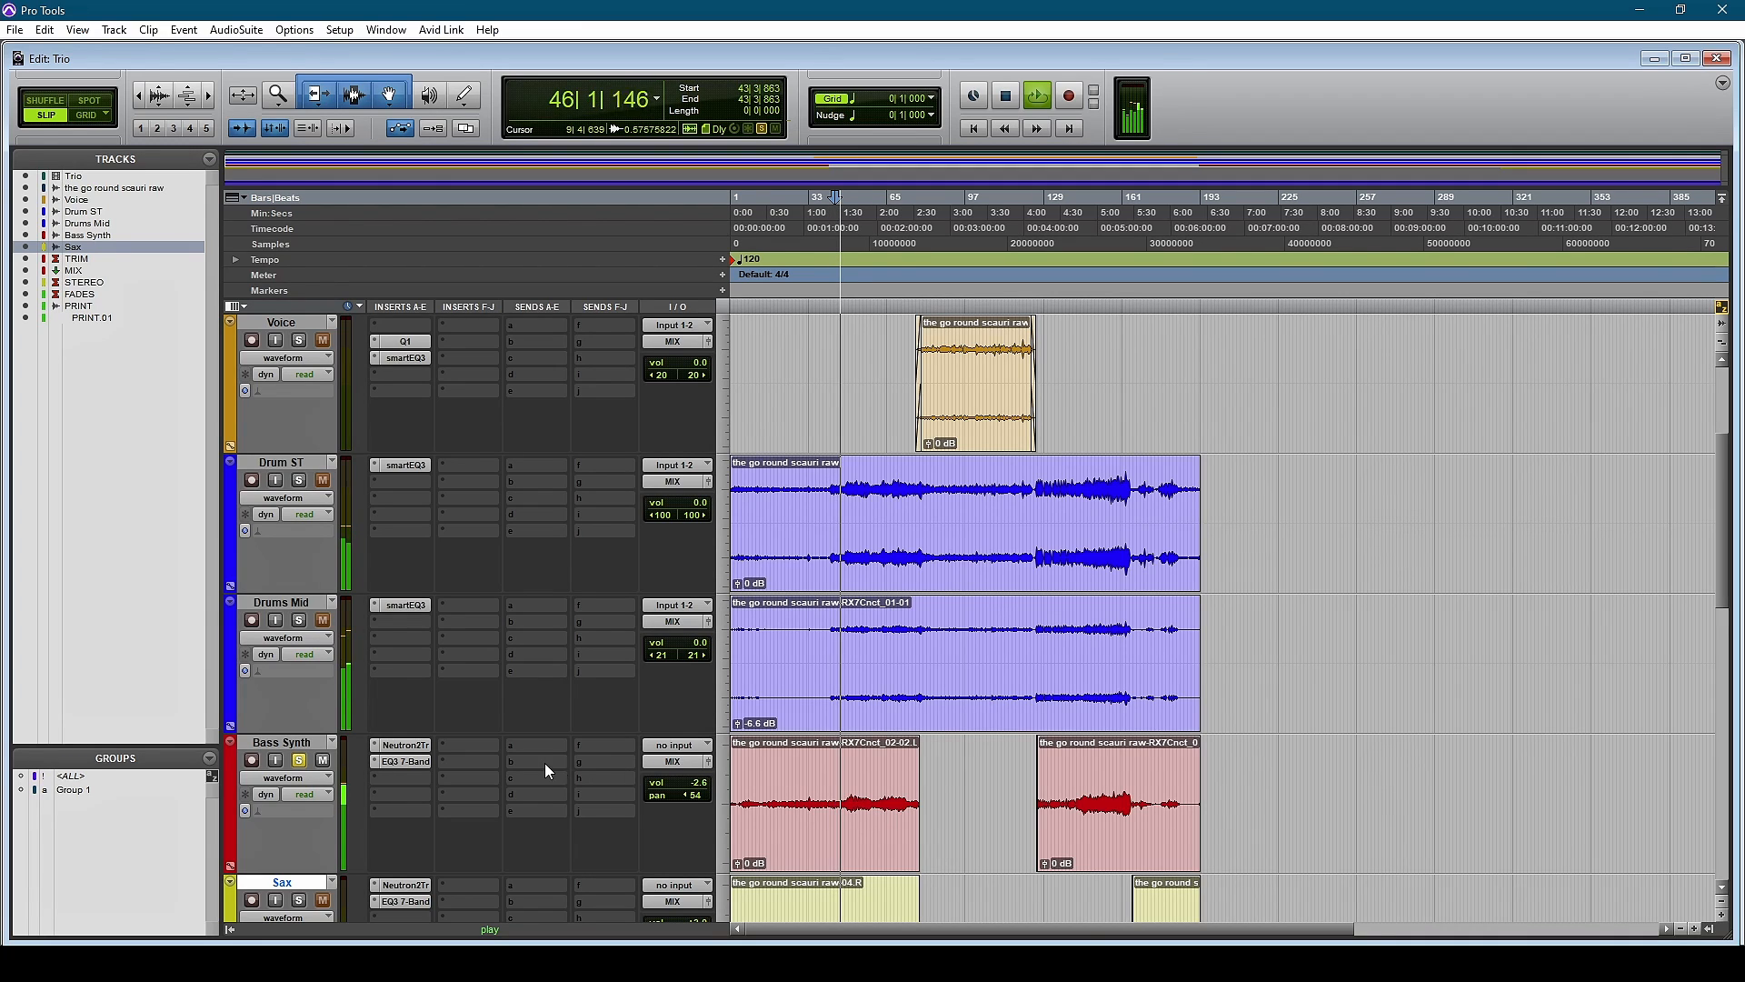
pyautogui.click(405, 745)
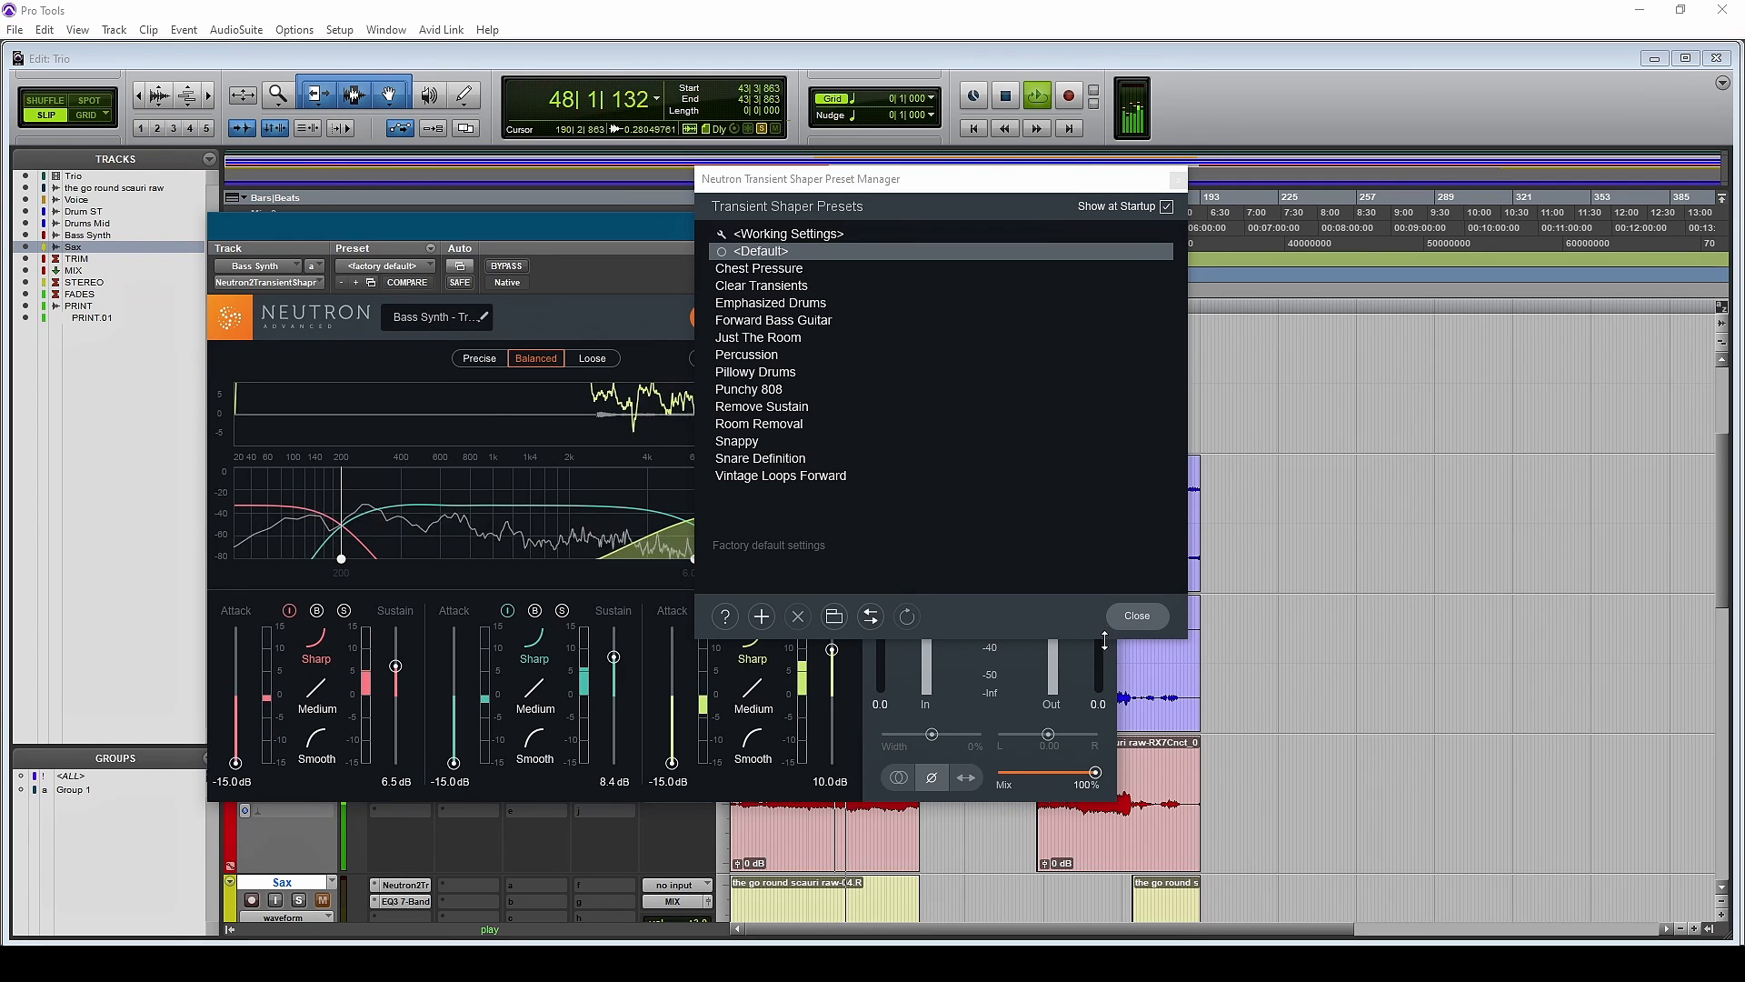
pyautogui.click(1137, 615)
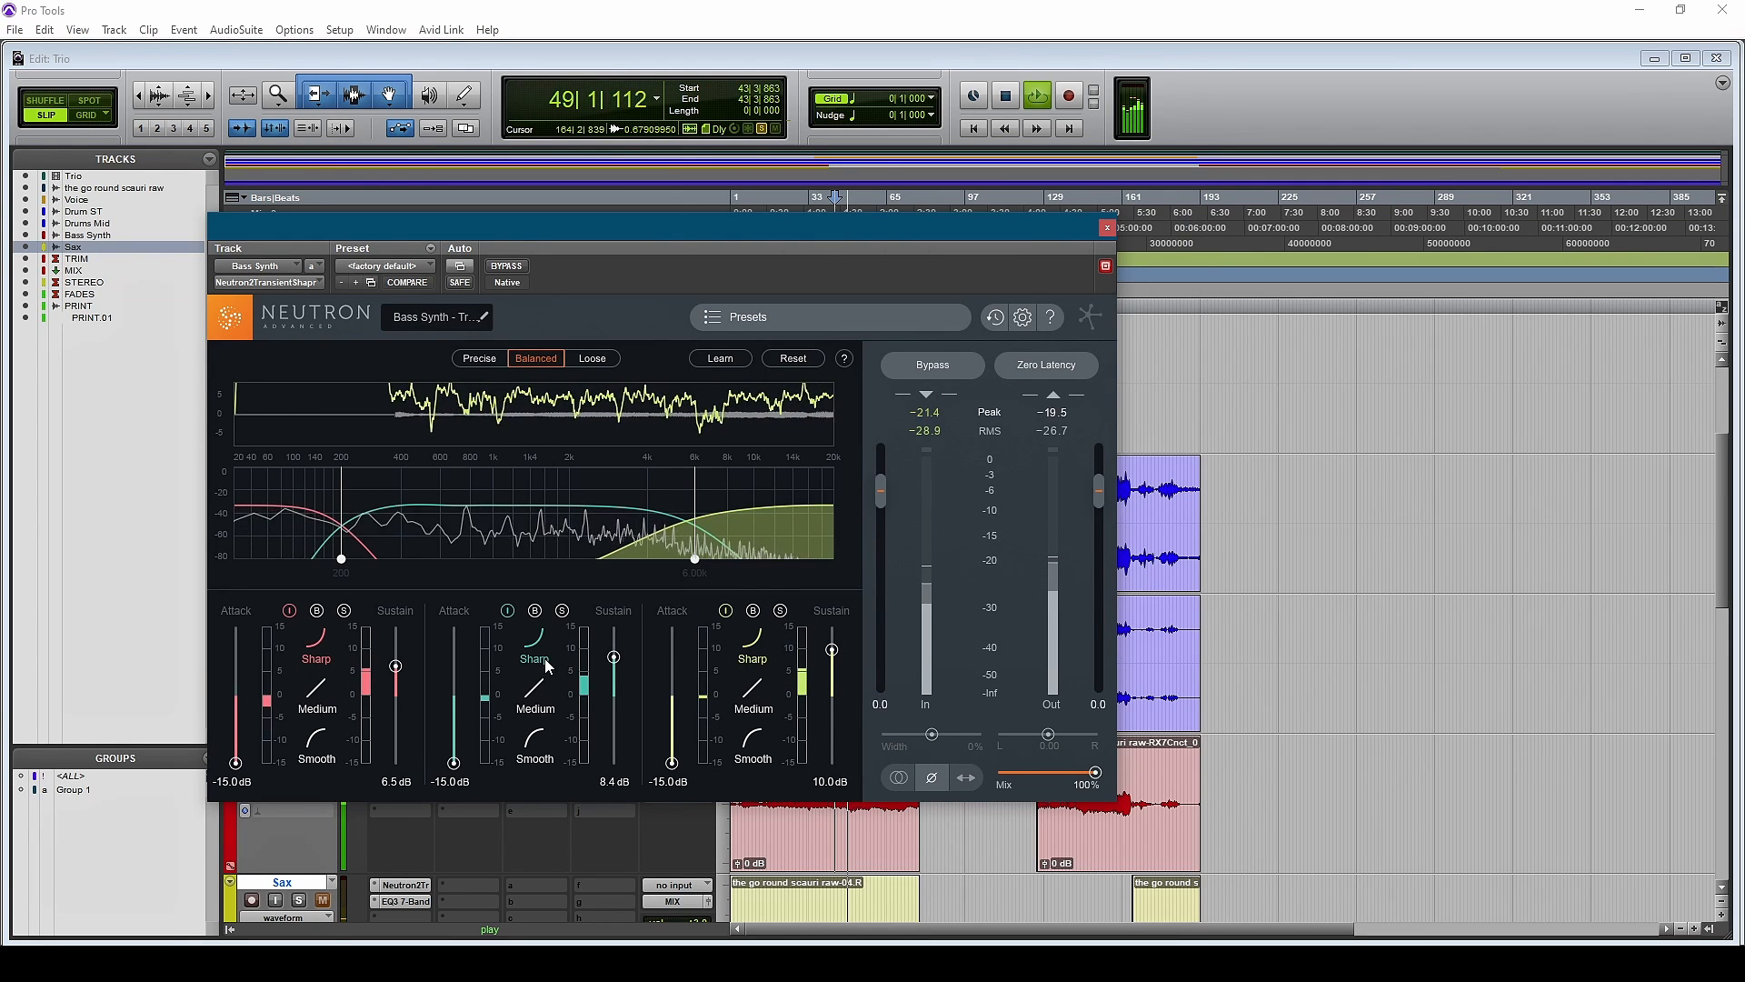
pyautogui.click(508, 267)
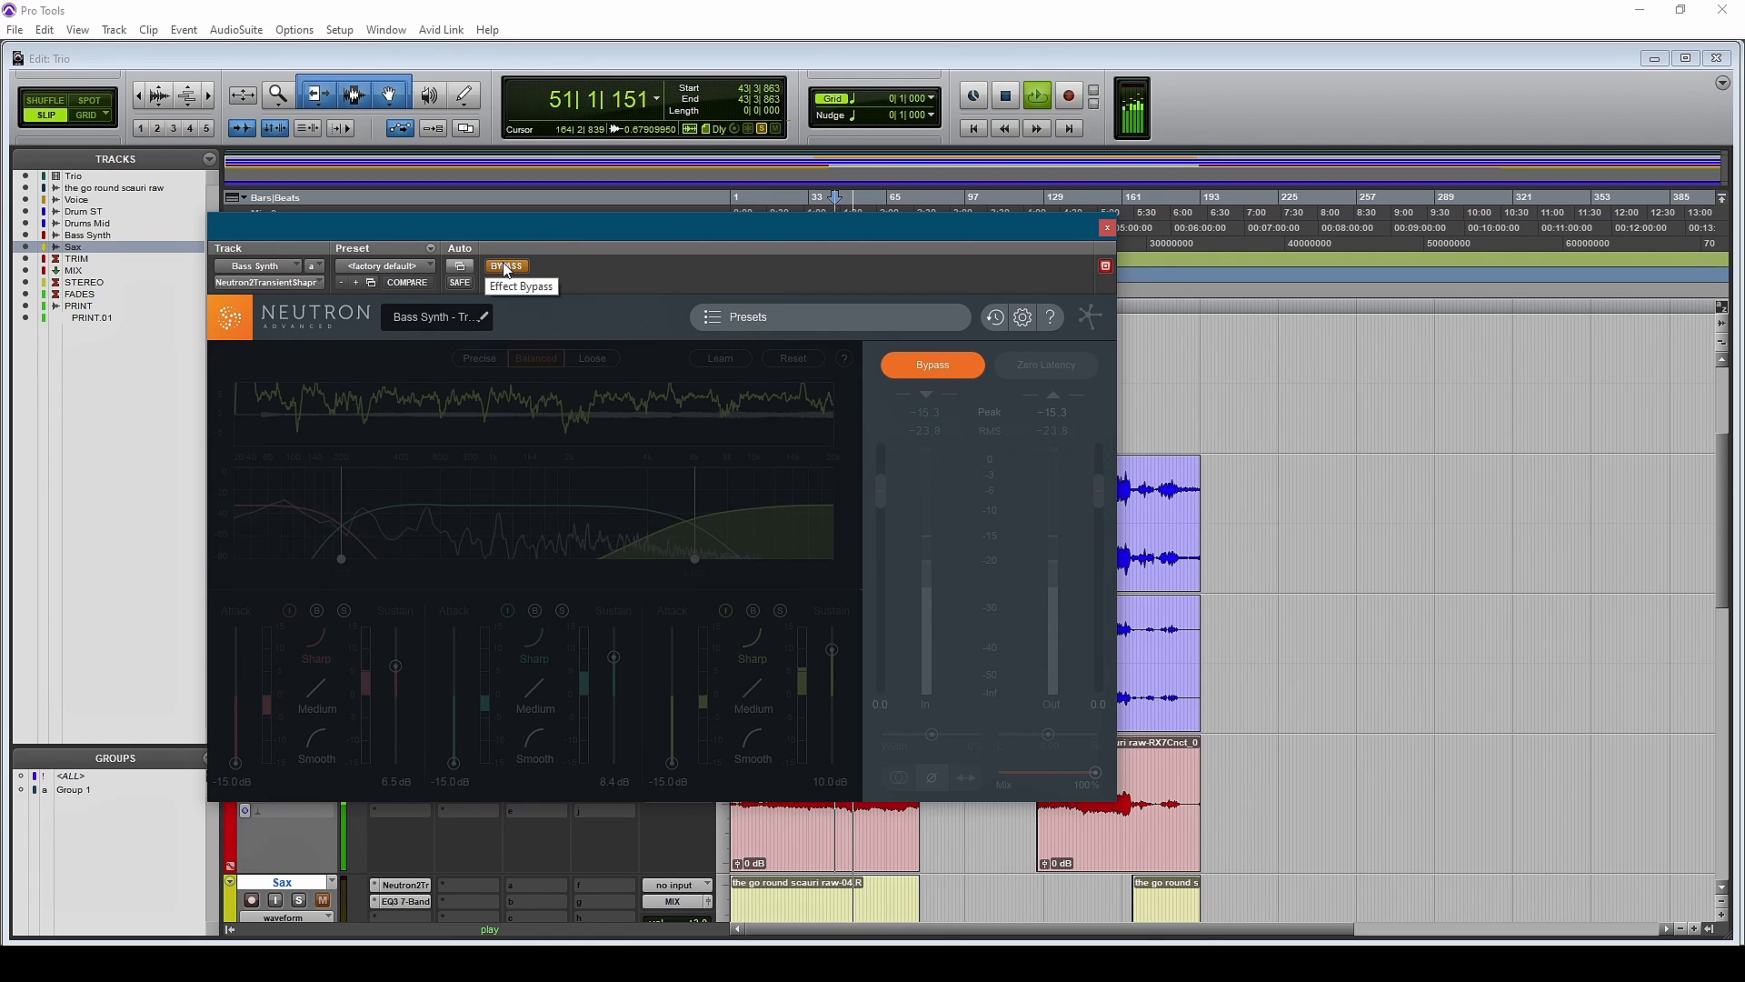
pyautogui.click(508, 267)
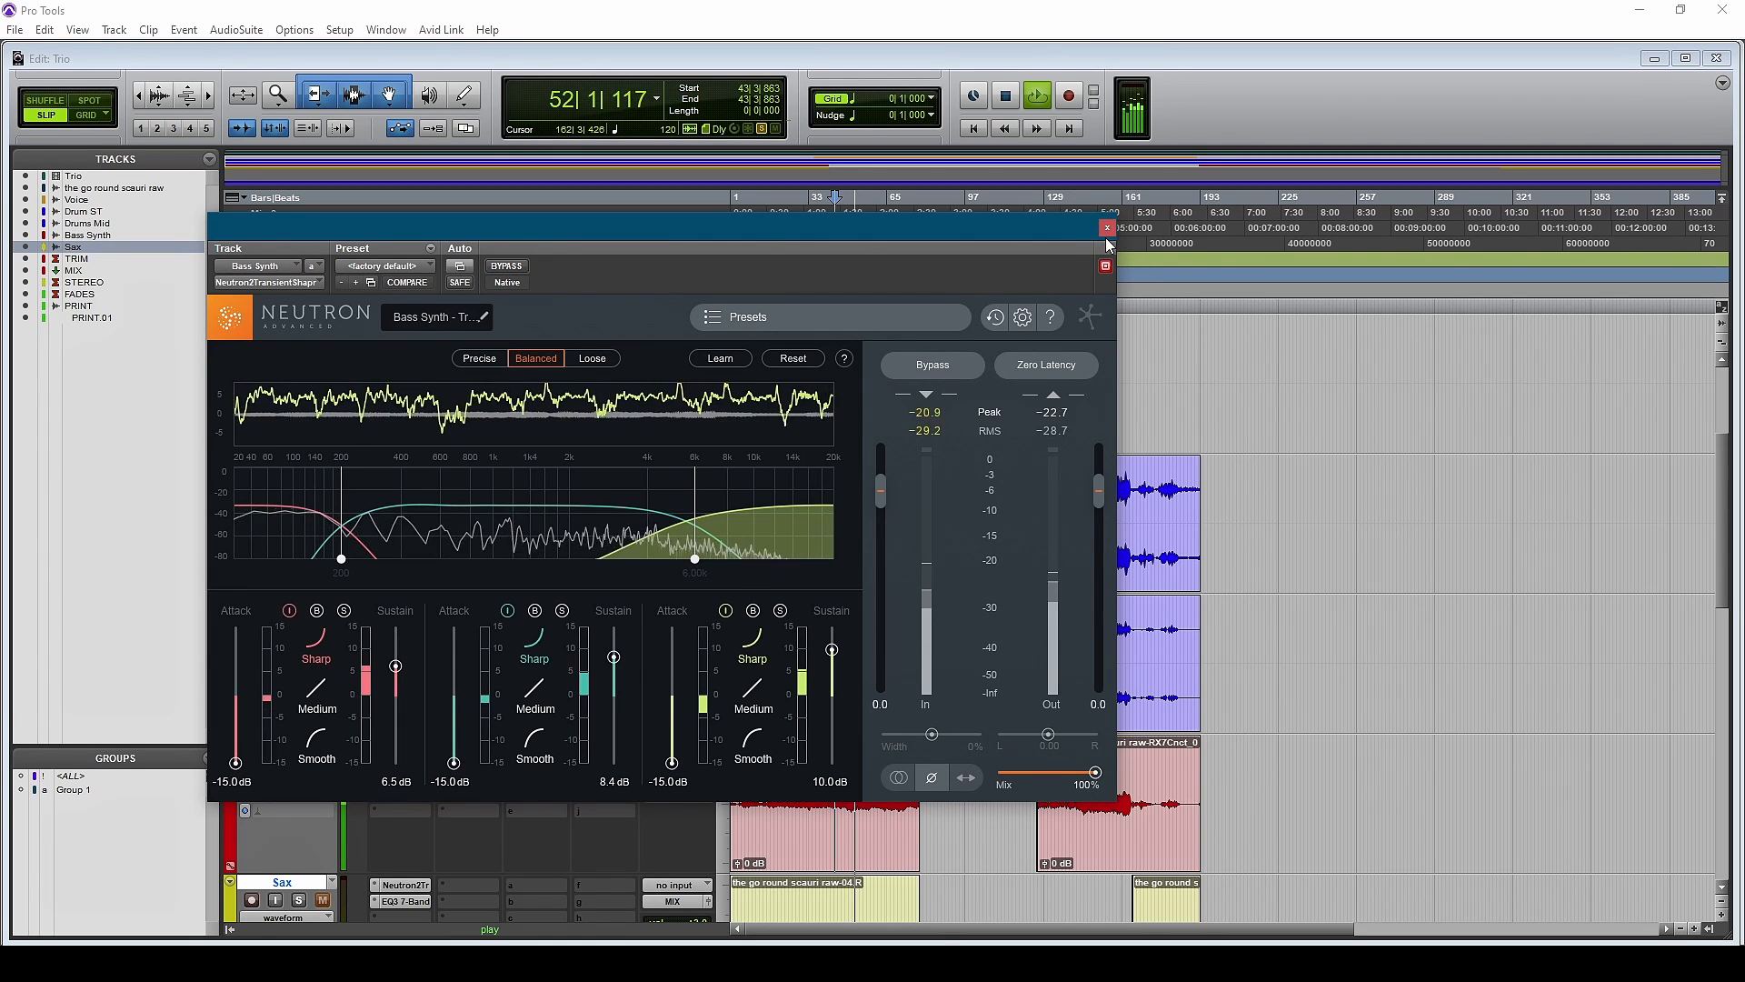
pyautogui.click(1108, 228)
pyautogui.press('space')
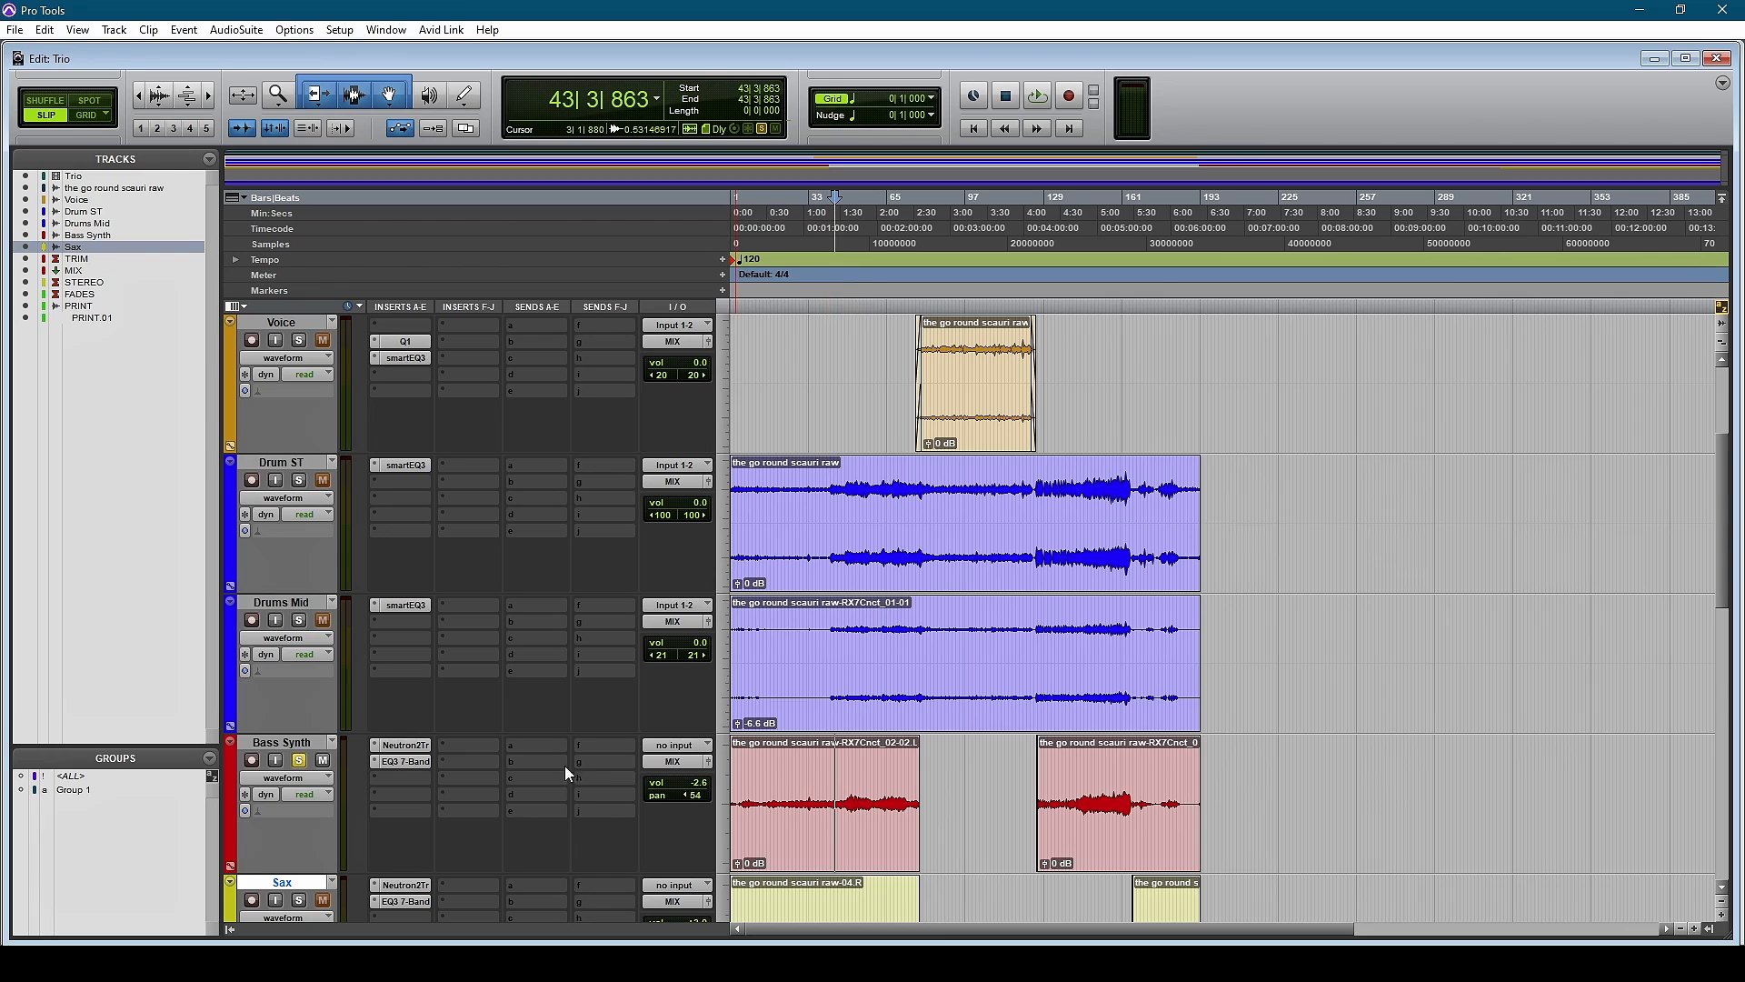
# Step: Review the attack and sustain settings of the Bass Synth track's Neutron transient shaper with playback stopped
pyautogui.click(421, 747)
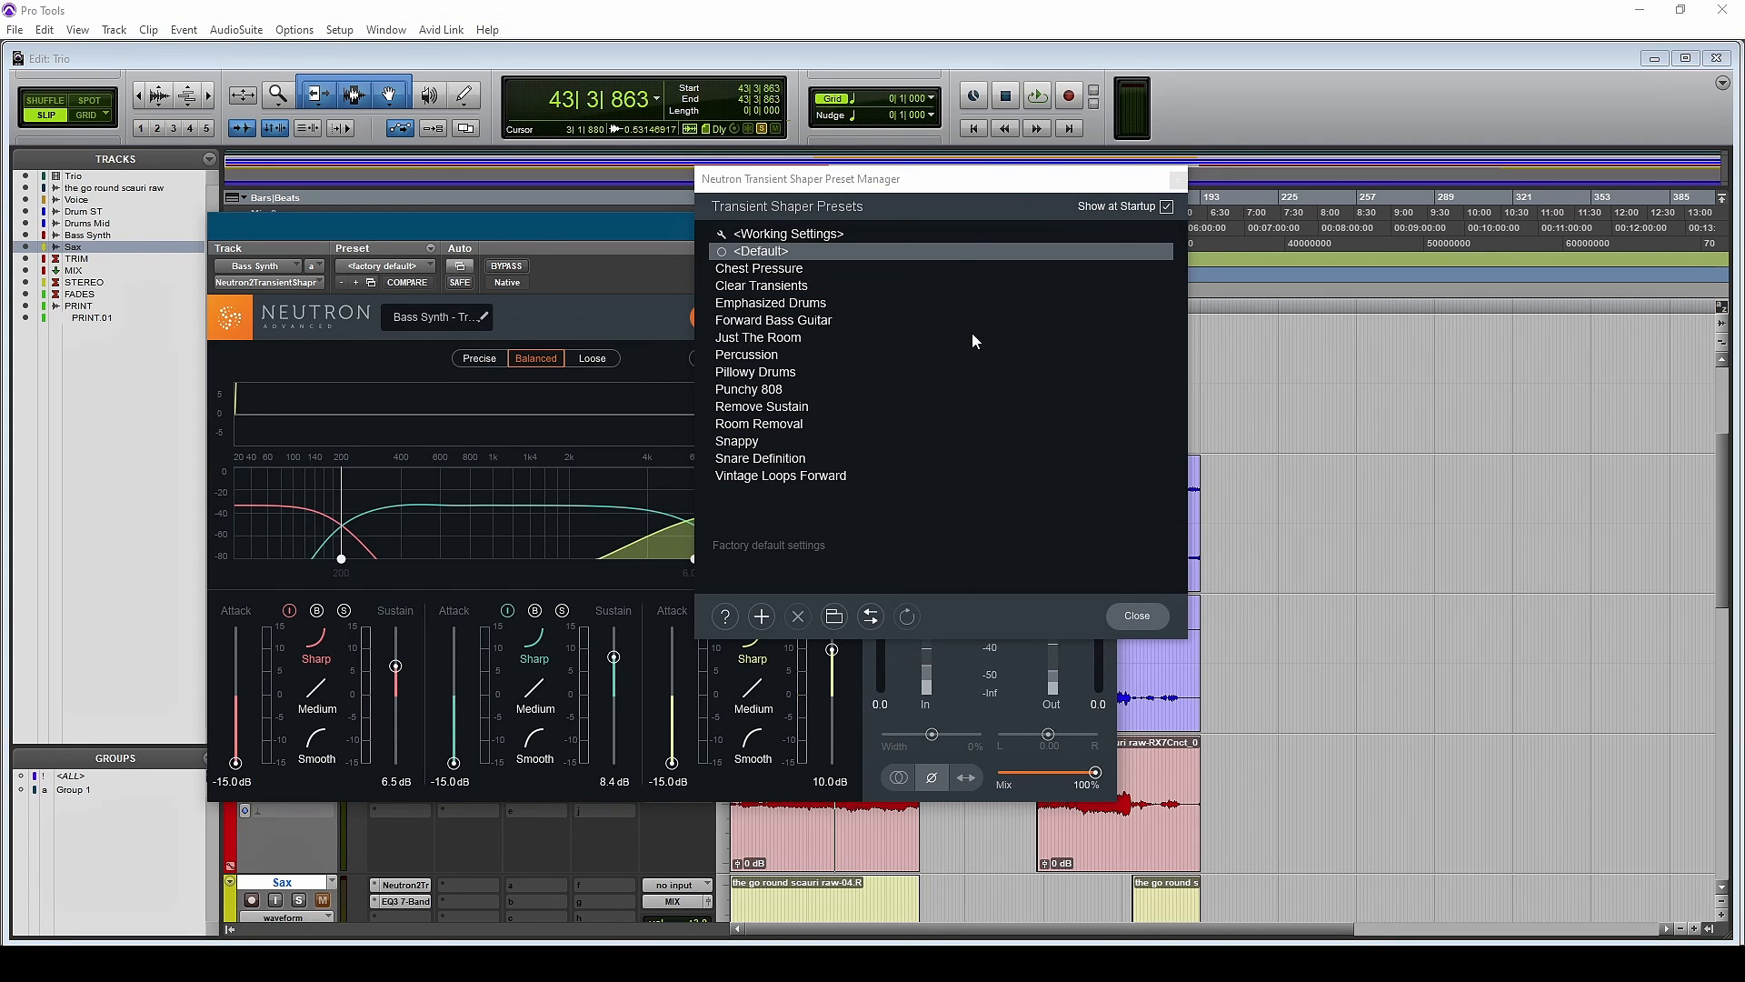
pyautogui.click(1178, 180)
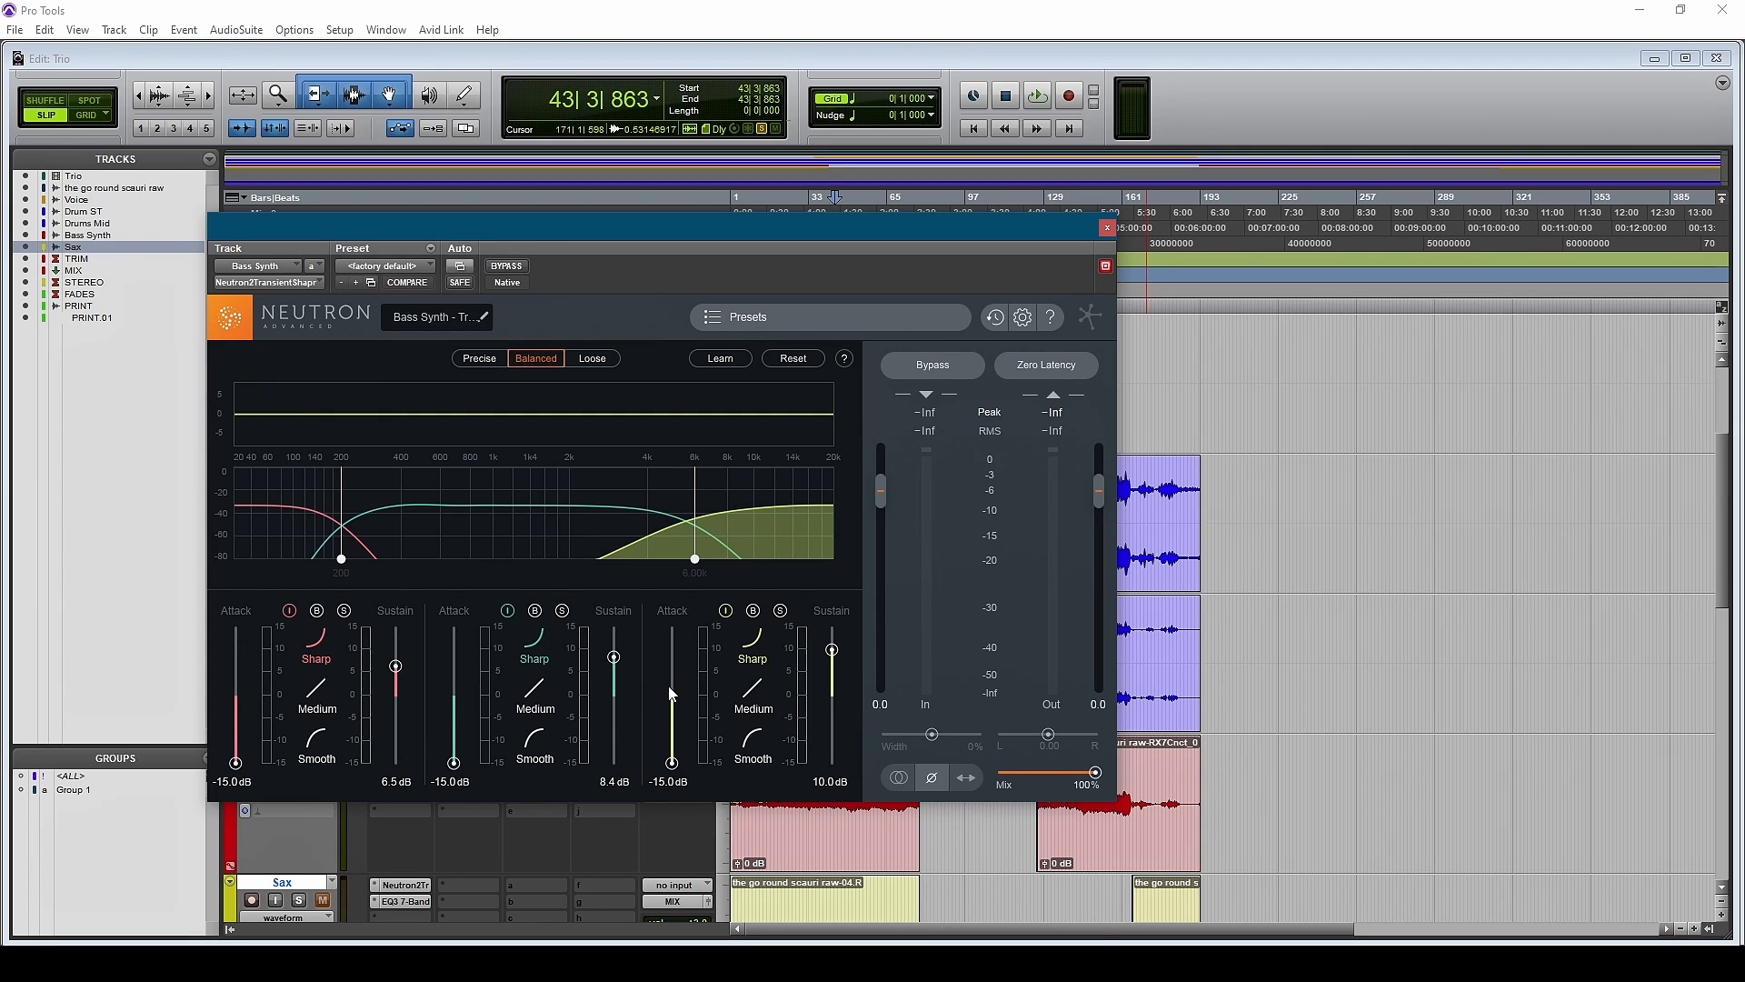
pyautogui.click(1107, 229)
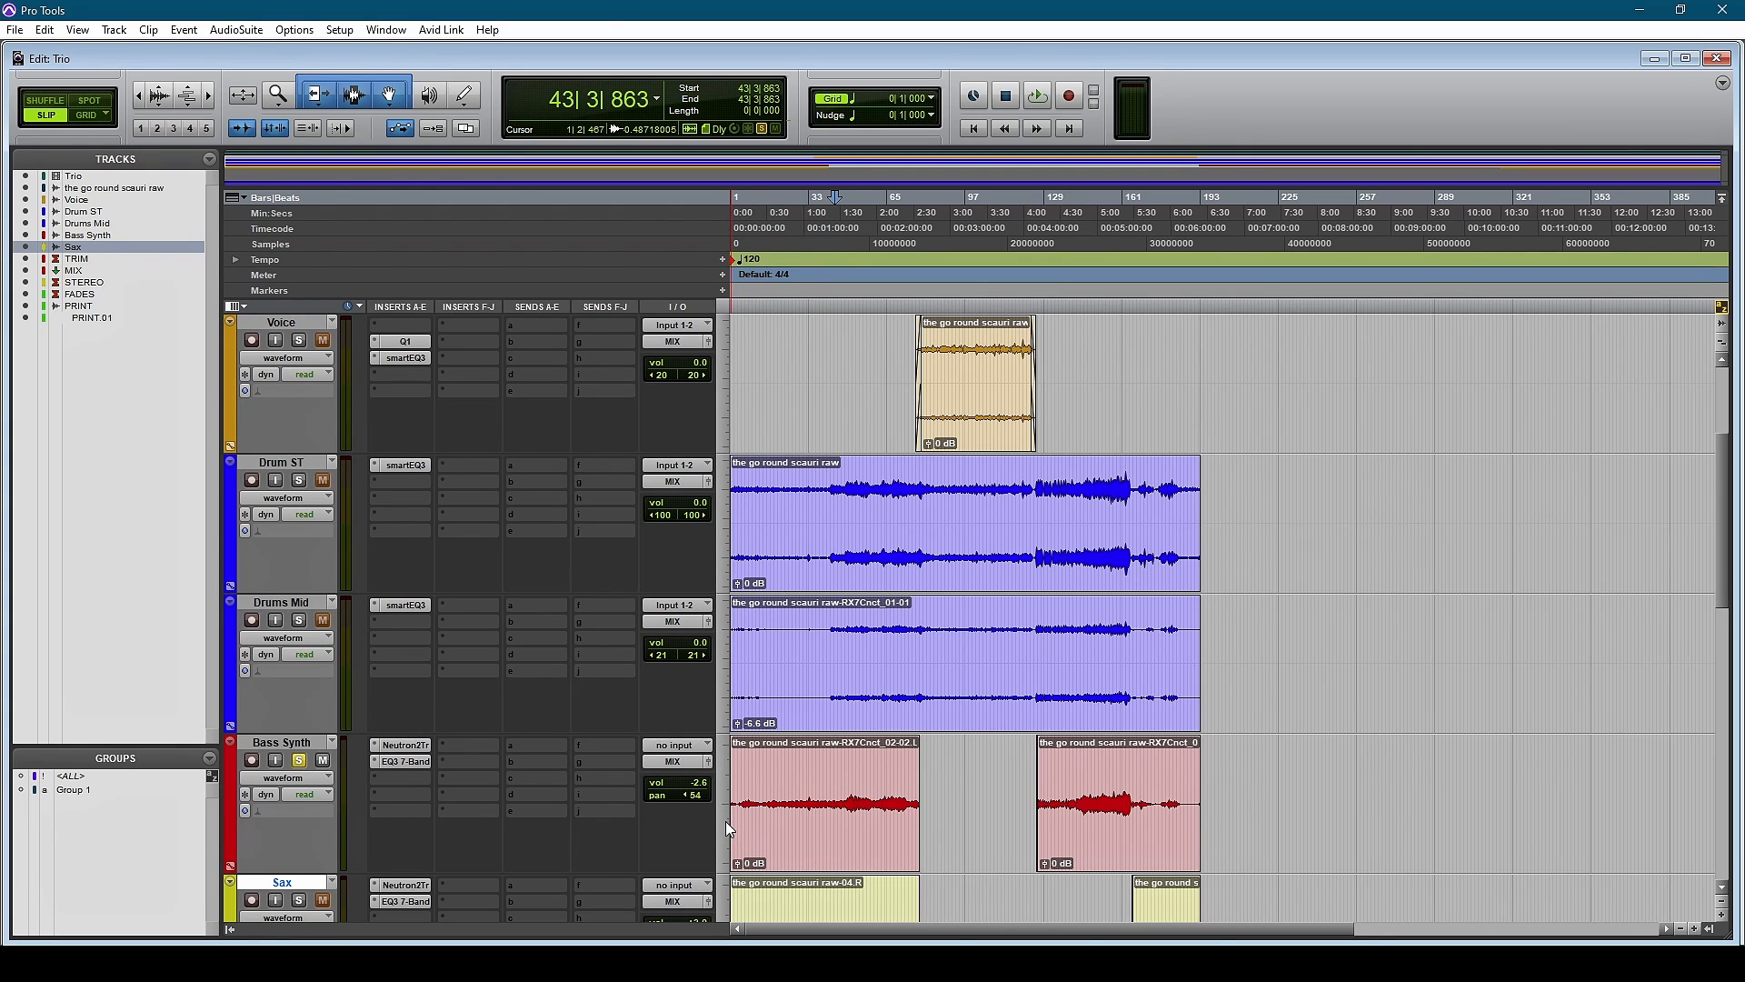
# Step: Show the session video and check the performance at about bars 54, 45, 59 and 65 of the Bass Synth clip
pyautogui.hotkey('ctrl', '9')
pyautogui.click(860, 789)
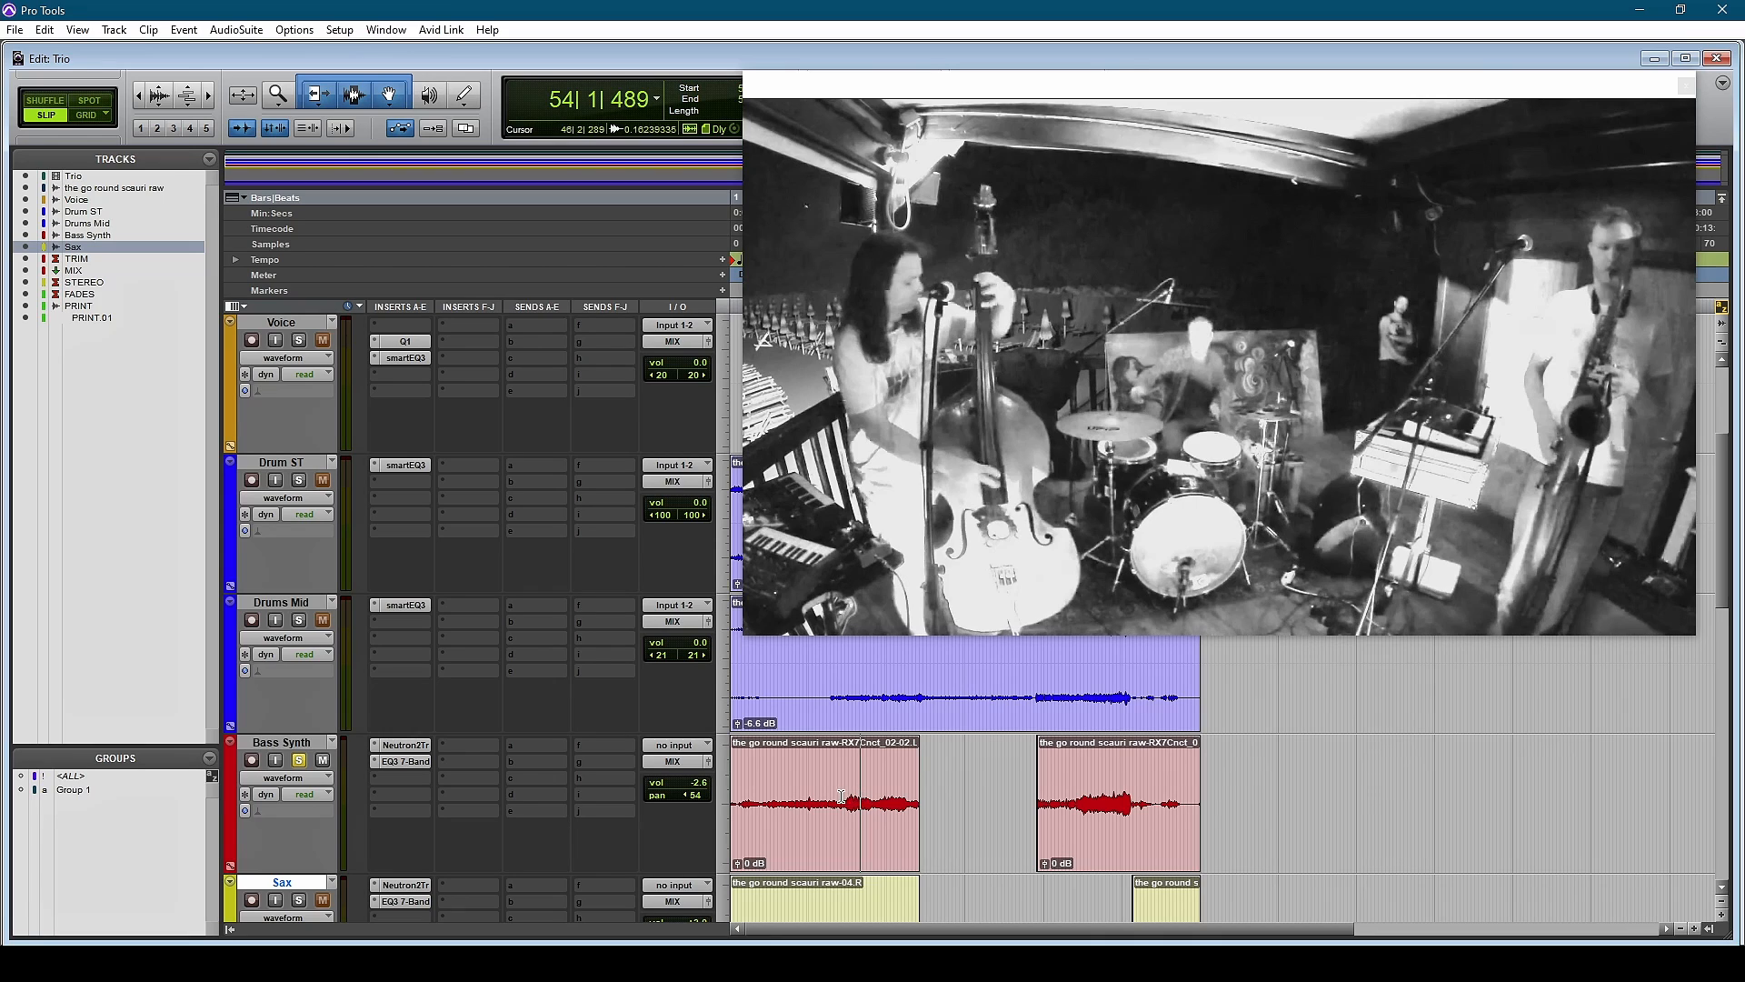
pyautogui.click(839, 795)
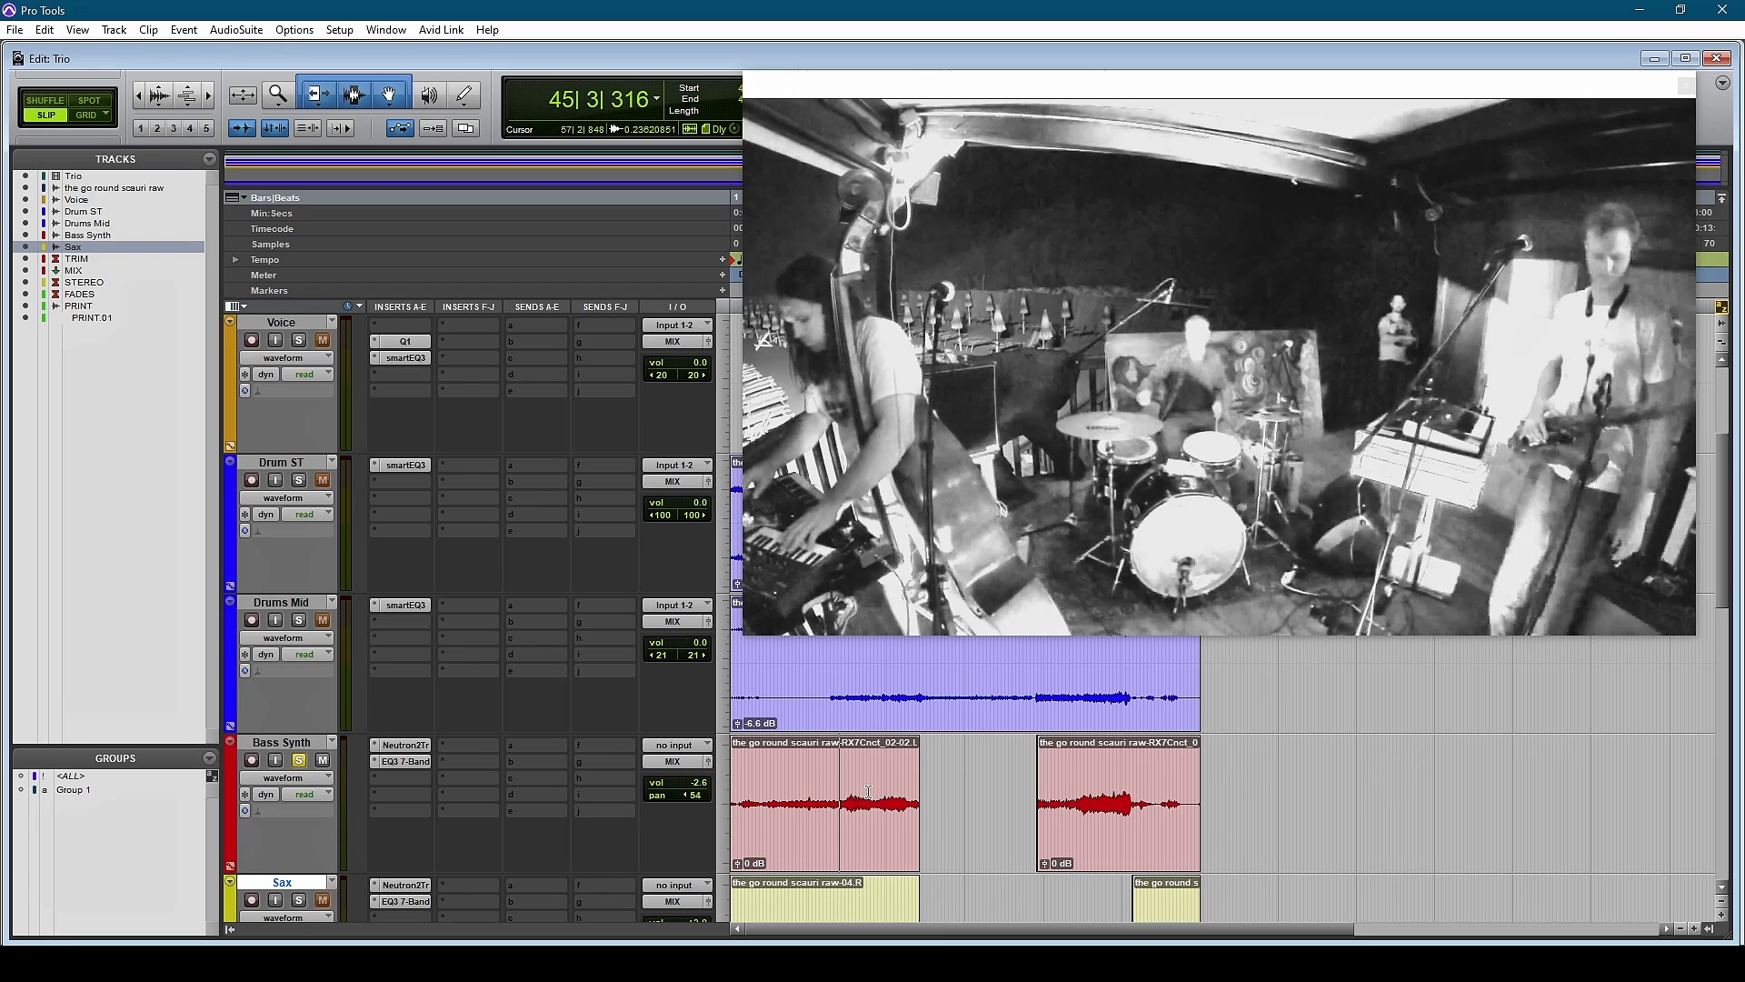
pyautogui.click(875, 794)
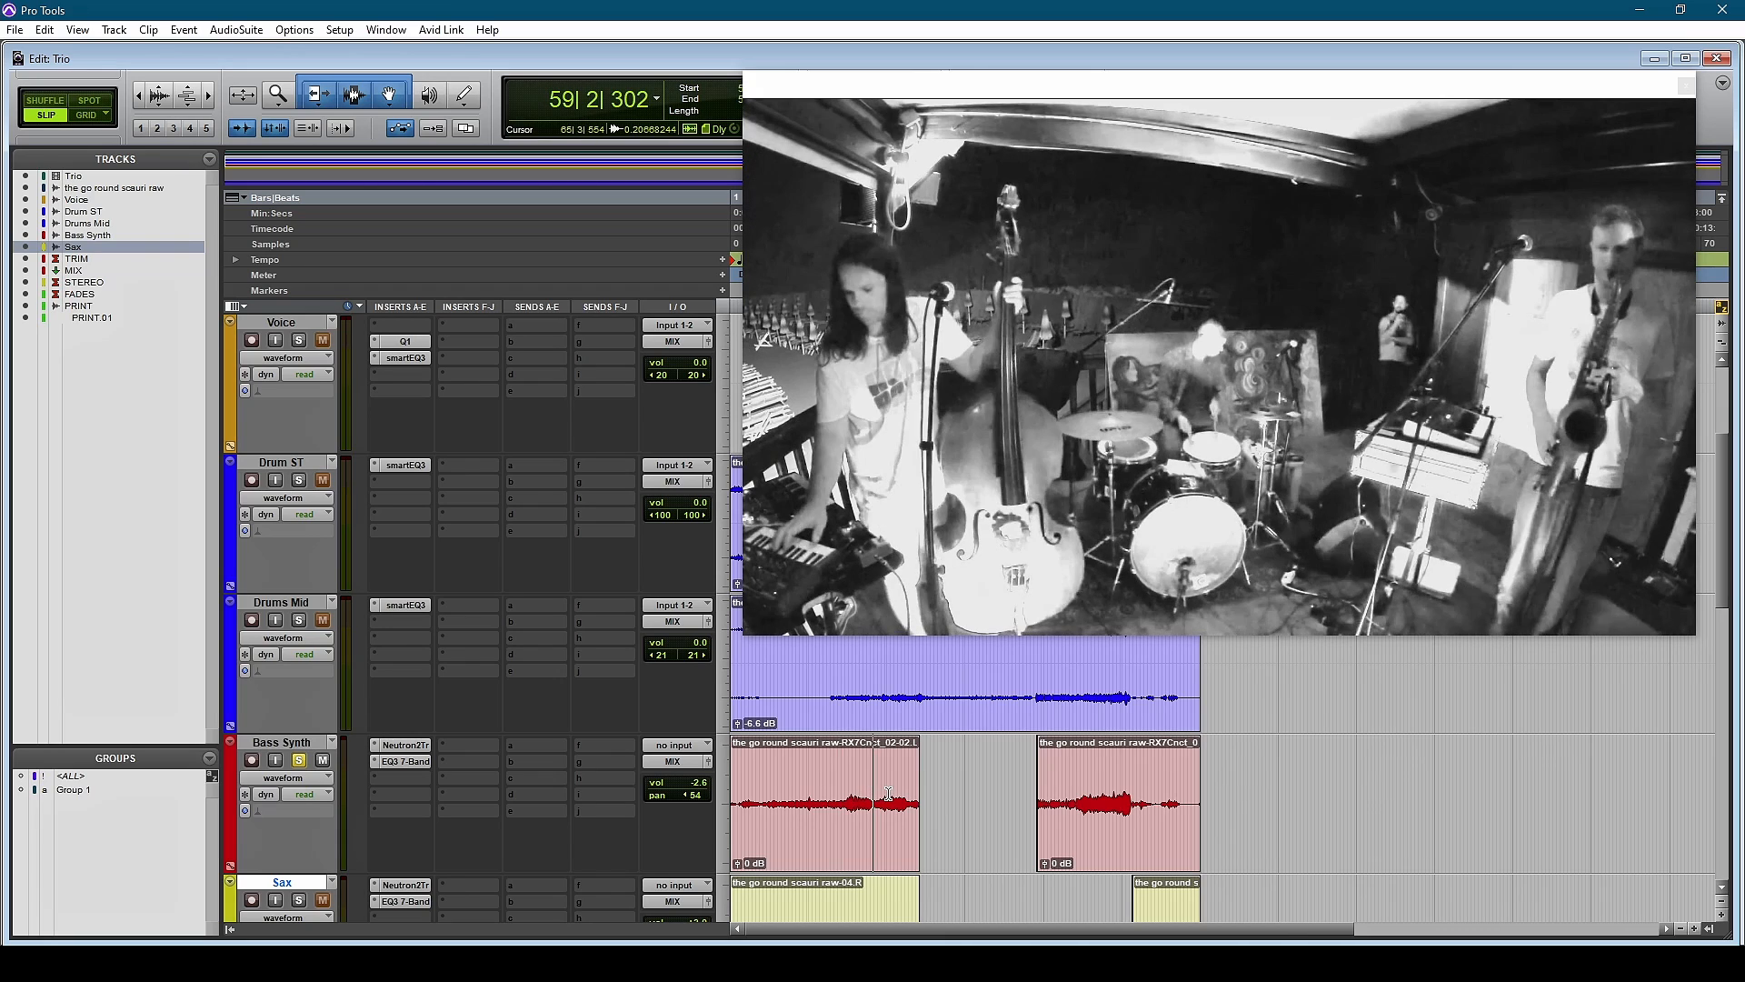
pyautogui.click(888, 794)
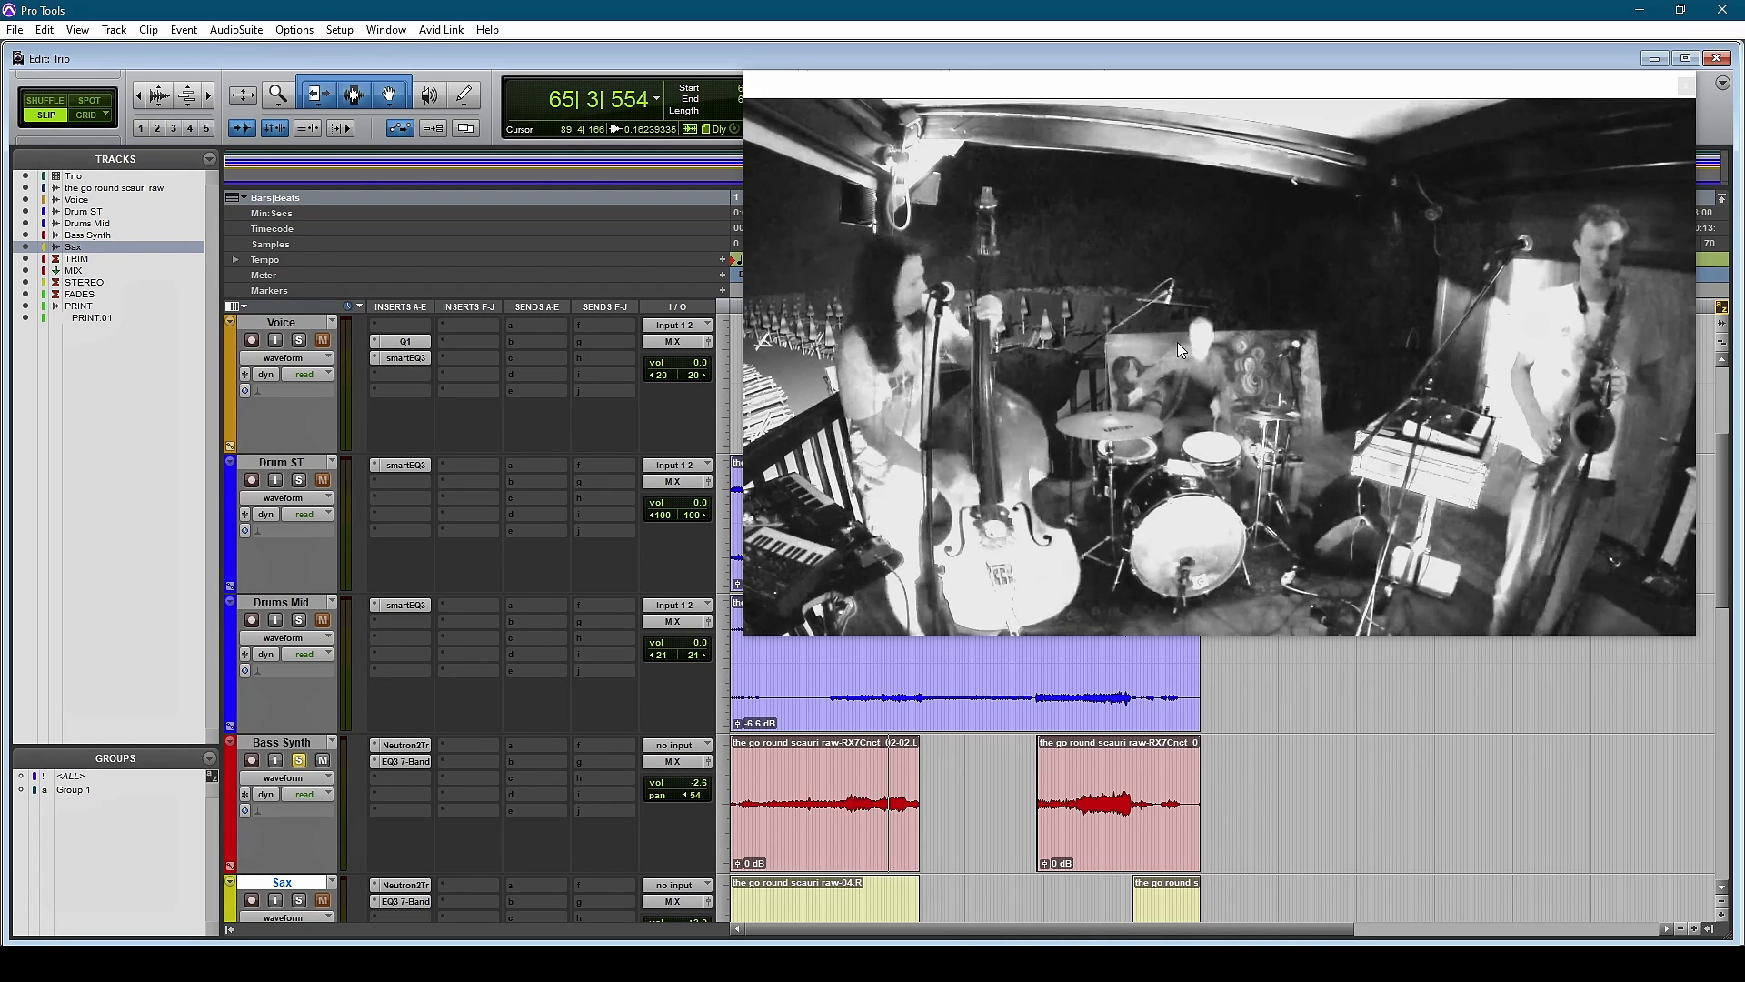
# Step: Review the MIX track's Ozone Imager insert and the pan settings of the Bass Synth and Sax tracks
pyautogui.scroll(-4, 470, 871)
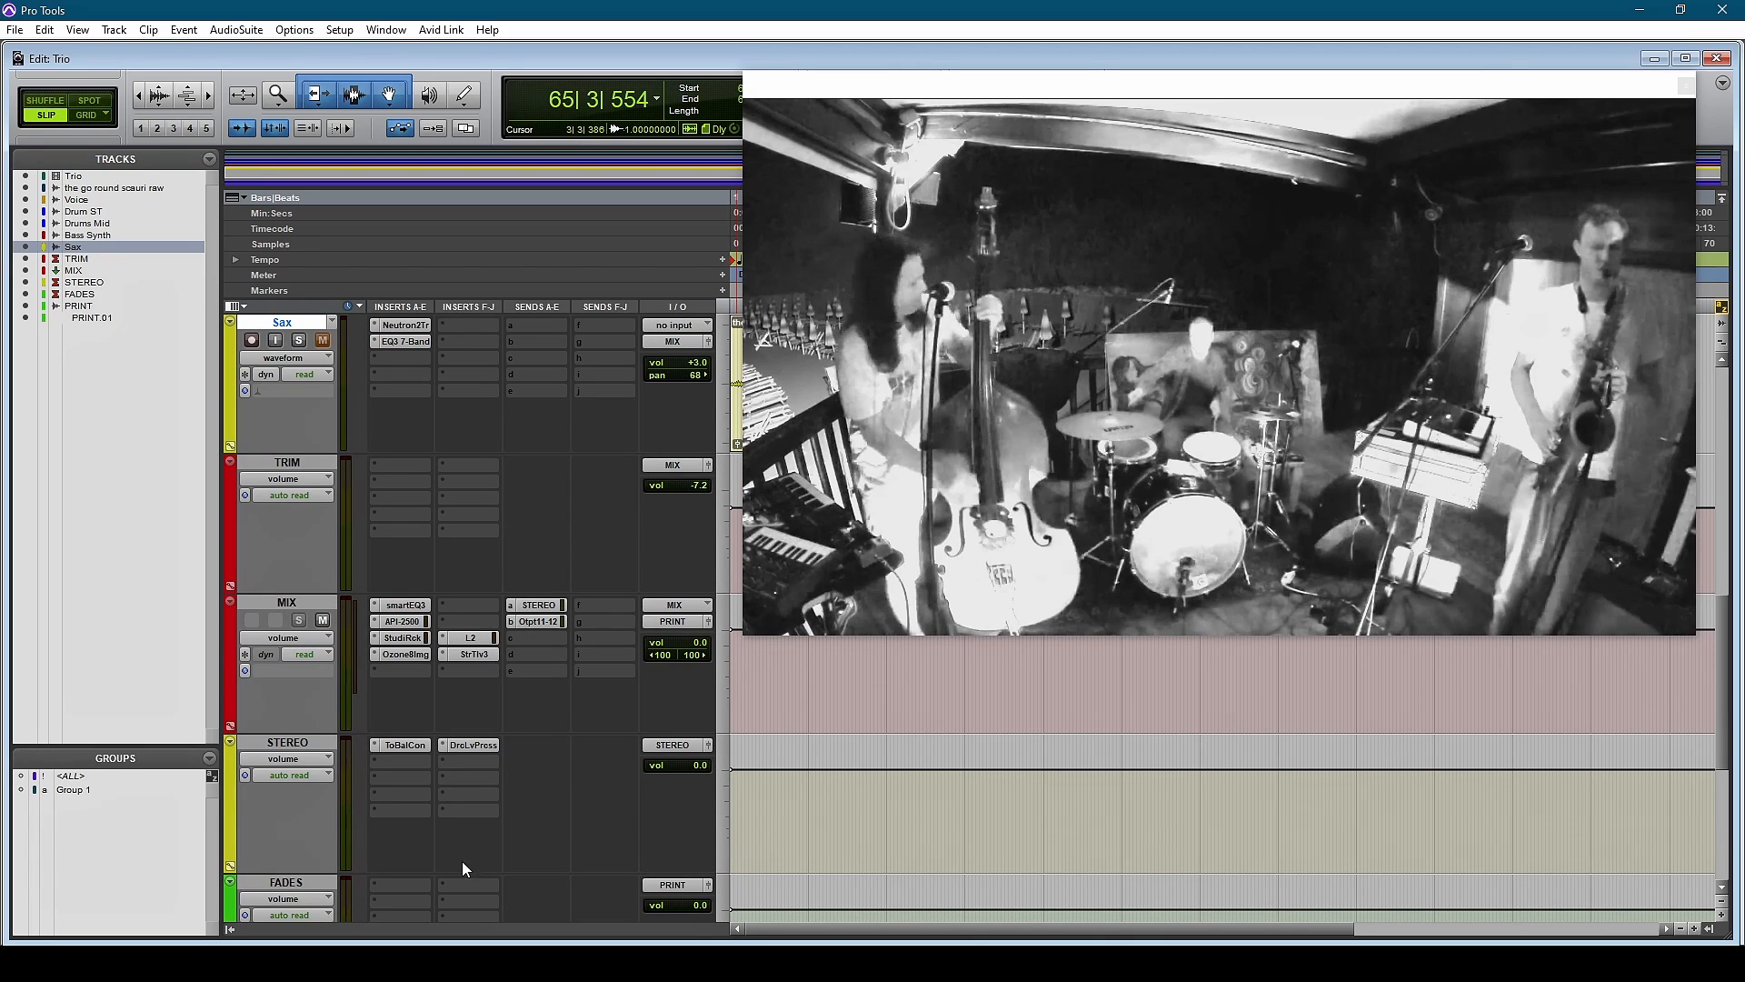
pyautogui.click(405, 655)
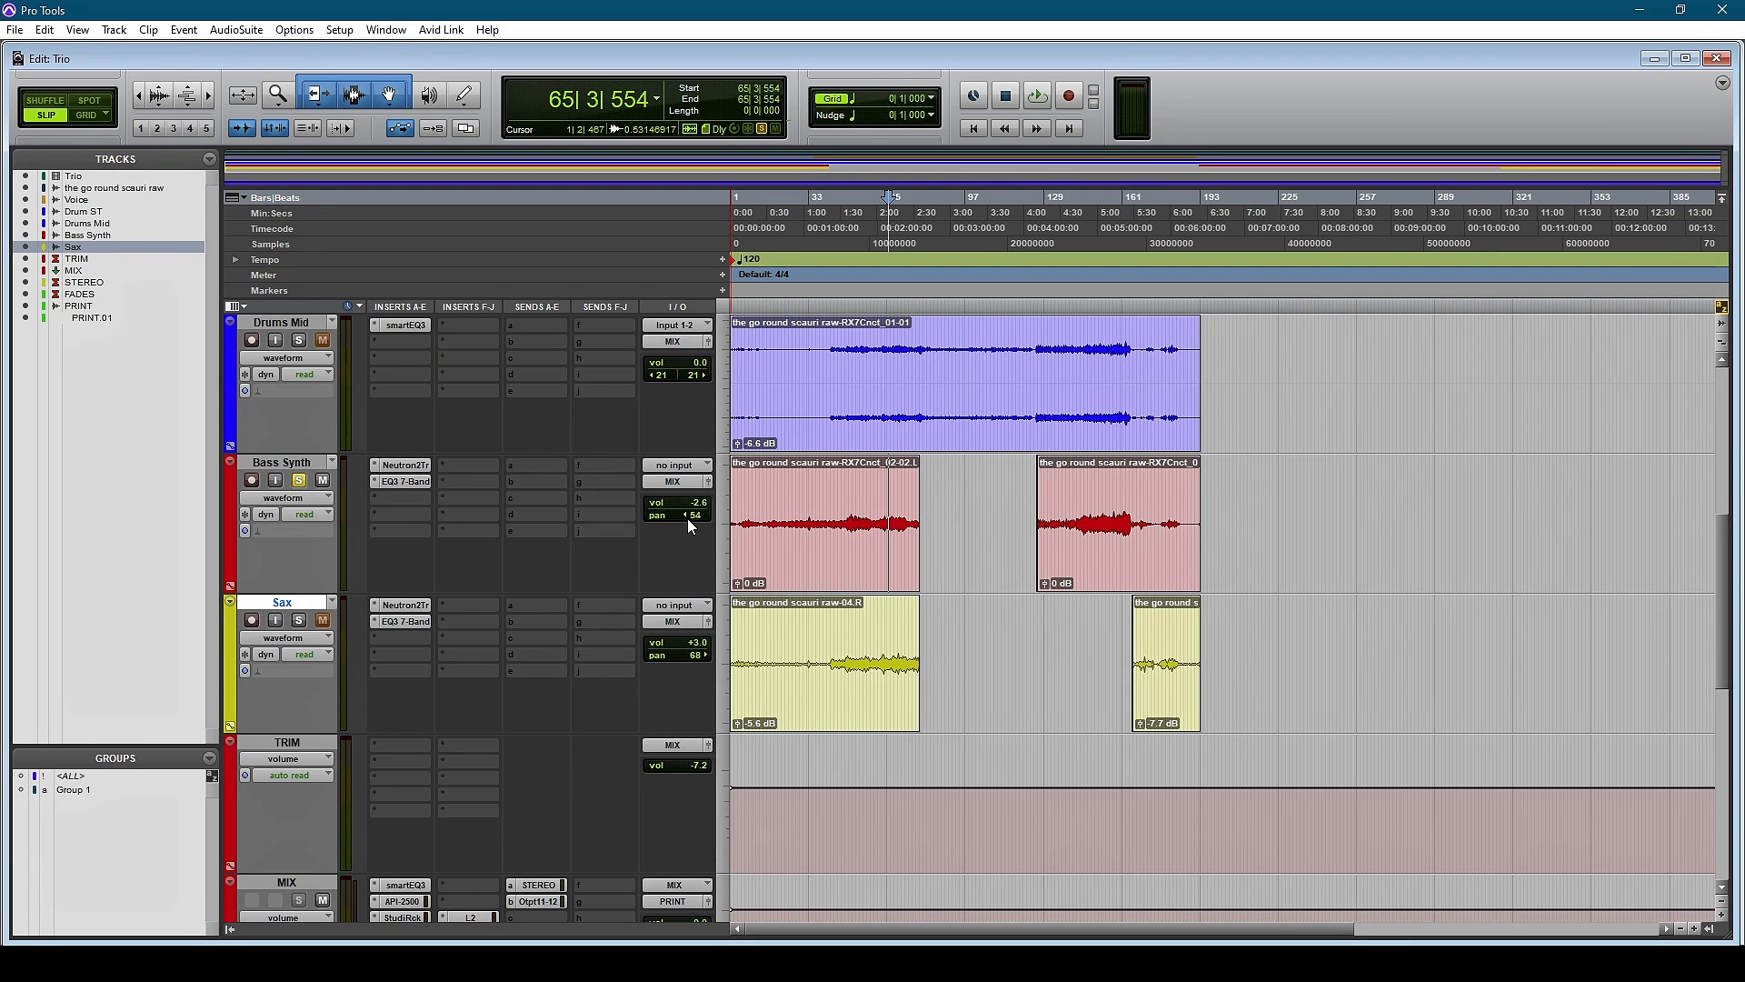
pyautogui.scroll(-2, 784, 721)
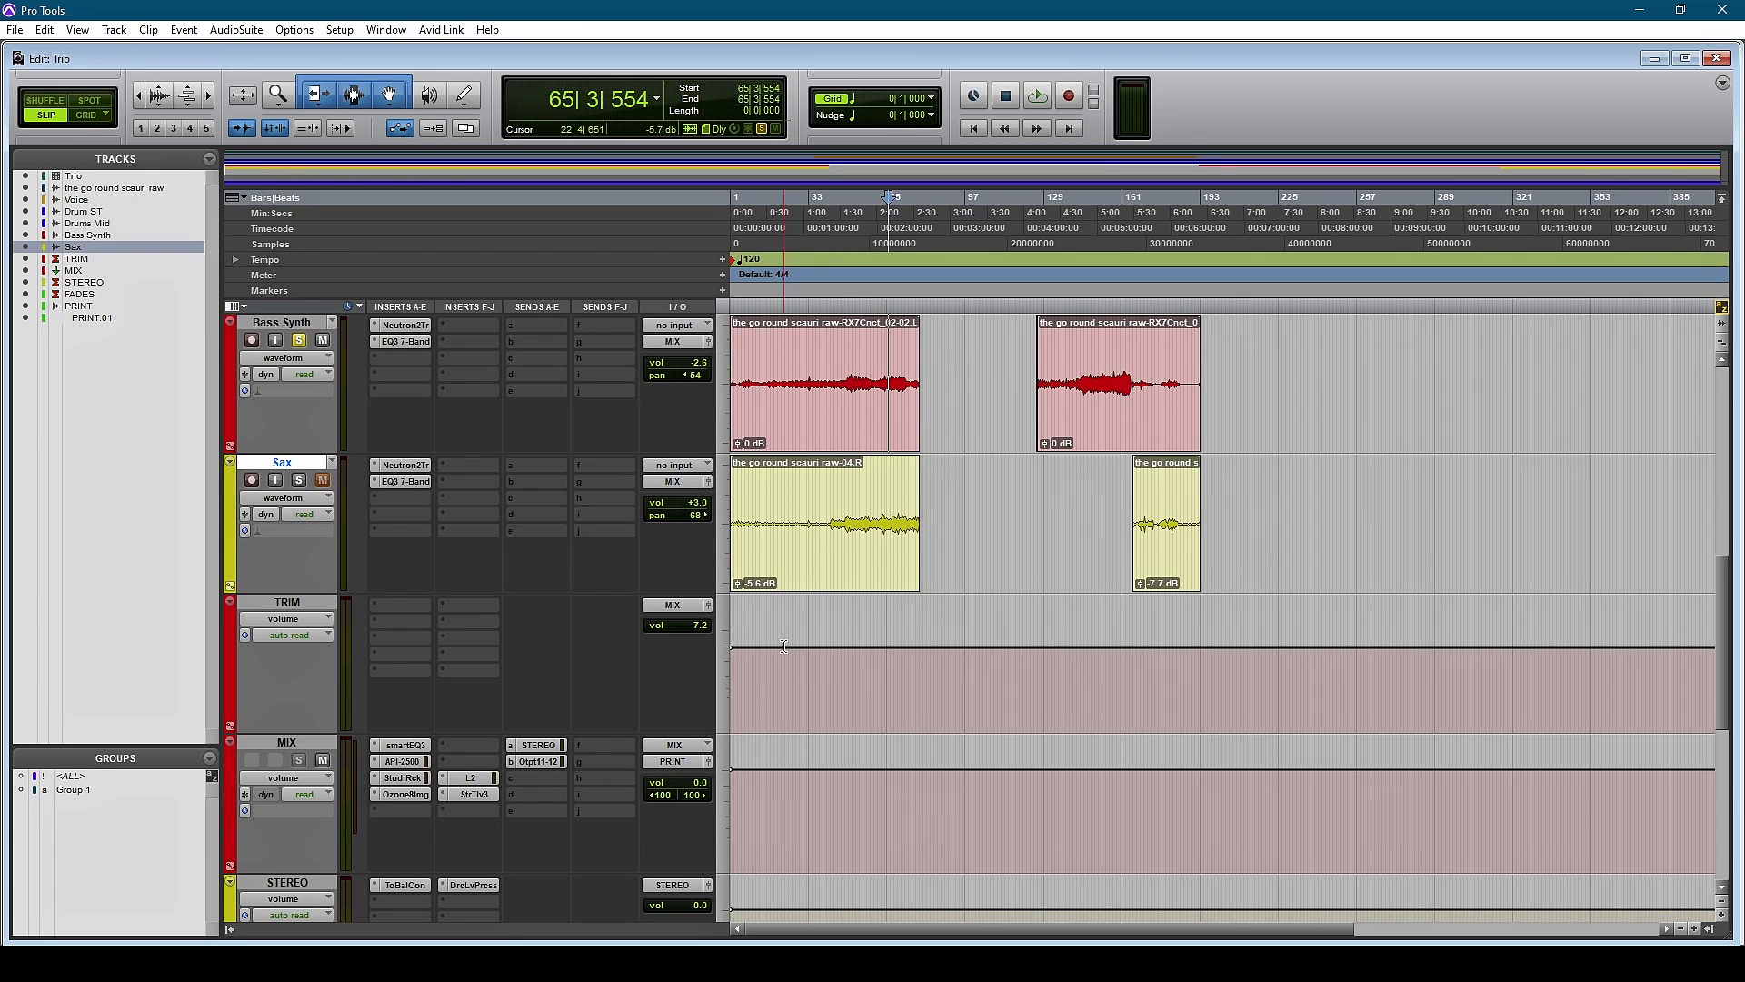
pyautogui.scroll(2, 807, 642)
pyautogui.scroll(4, 469, 635)
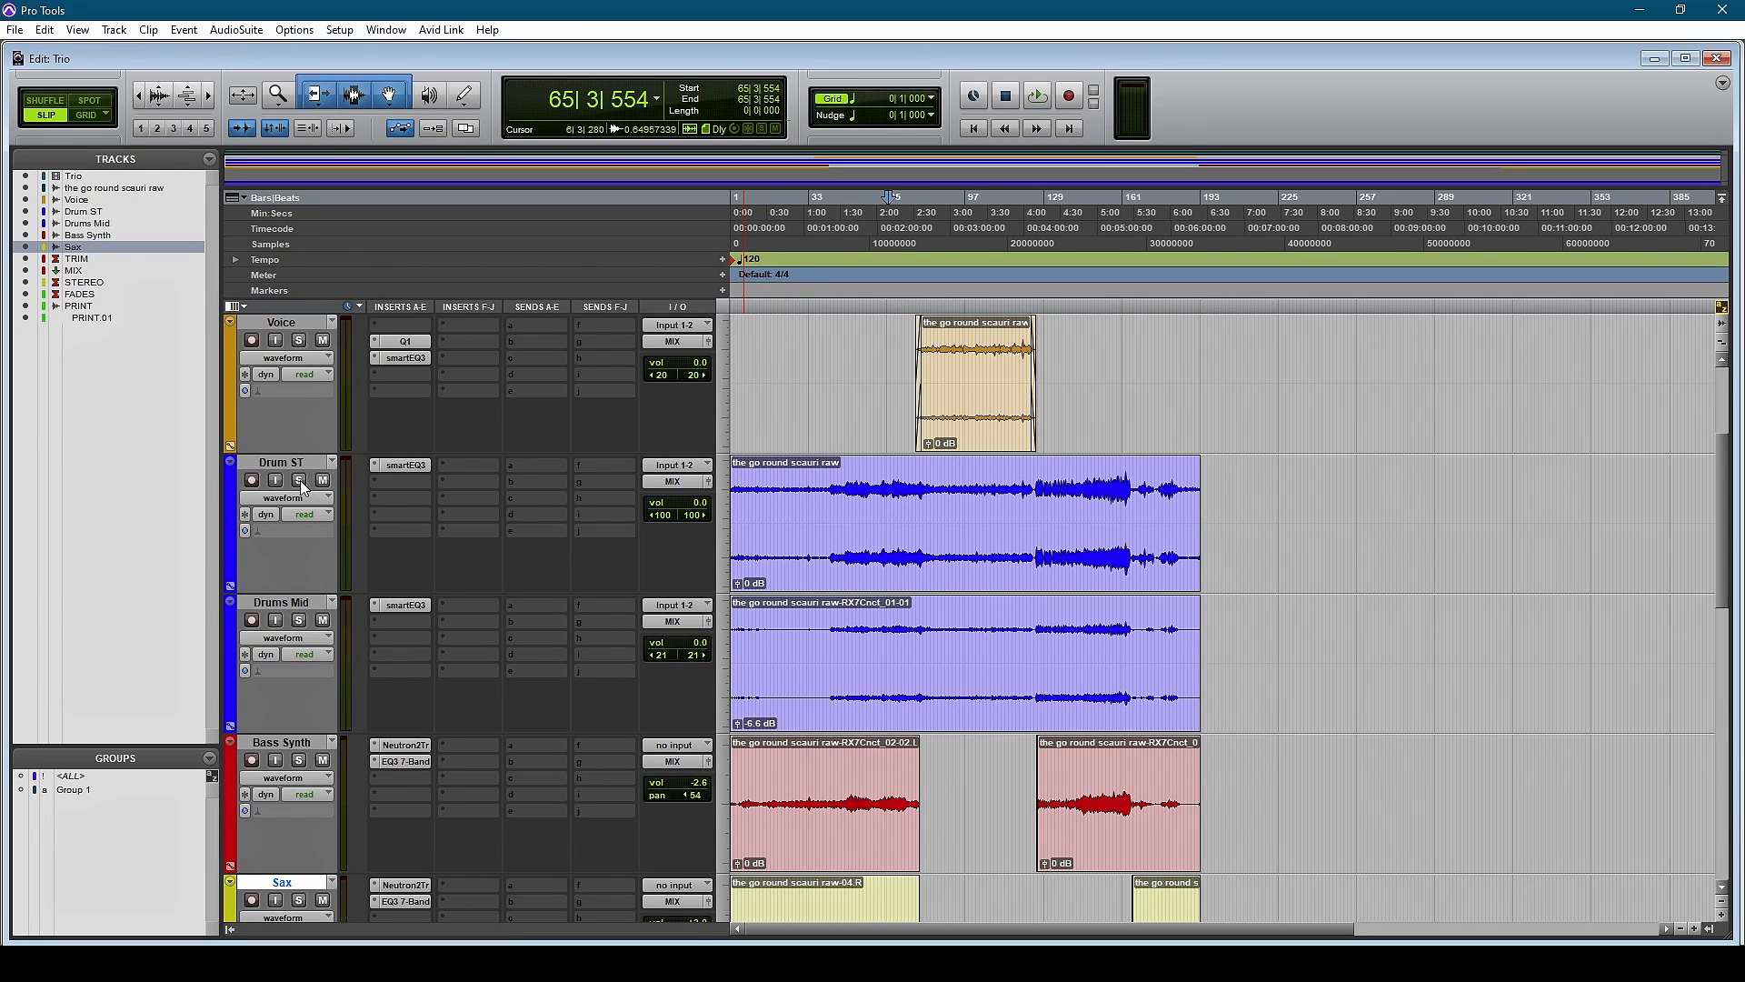
# Step: Solo the Drum ST track and inspect its smart:EQ 3 curve before and during playback from about bar 65
pyautogui.click(298, 620)
pyautogui.click(296, 478)
pyautogui.click(406, 466)
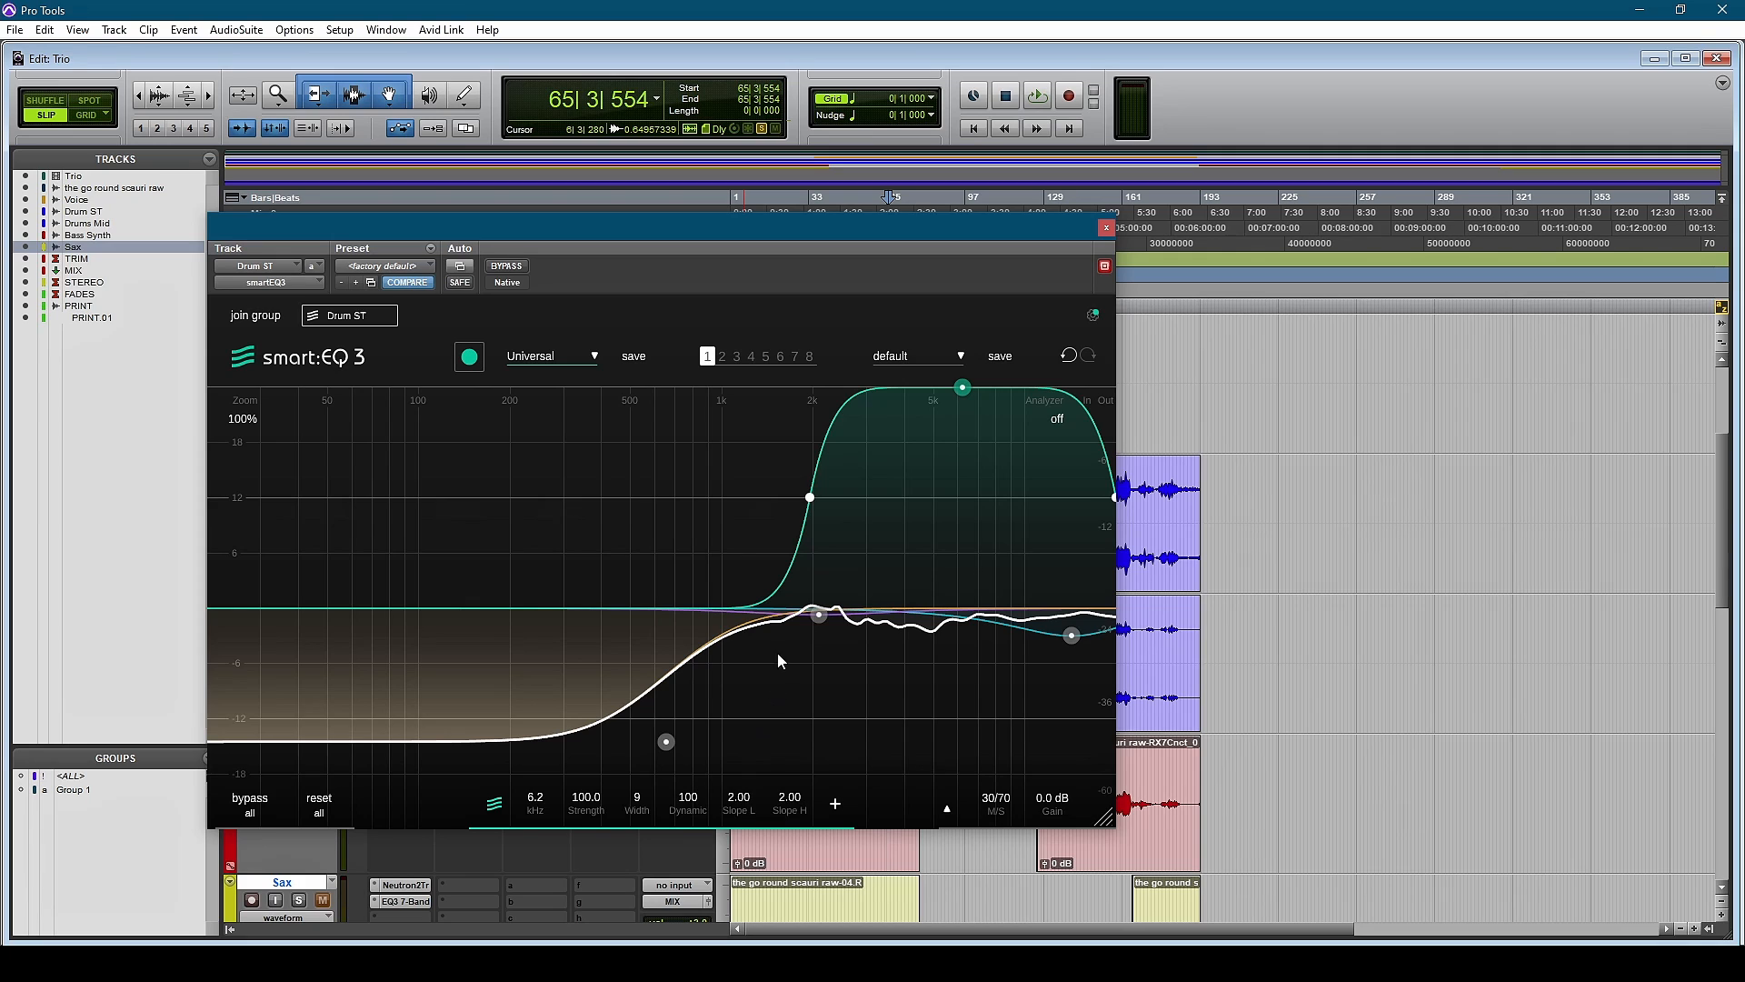
pyautogui.moveTo(1020, 238); pyautogui.dragTo(1303, 188)
pyautogui.press('space')
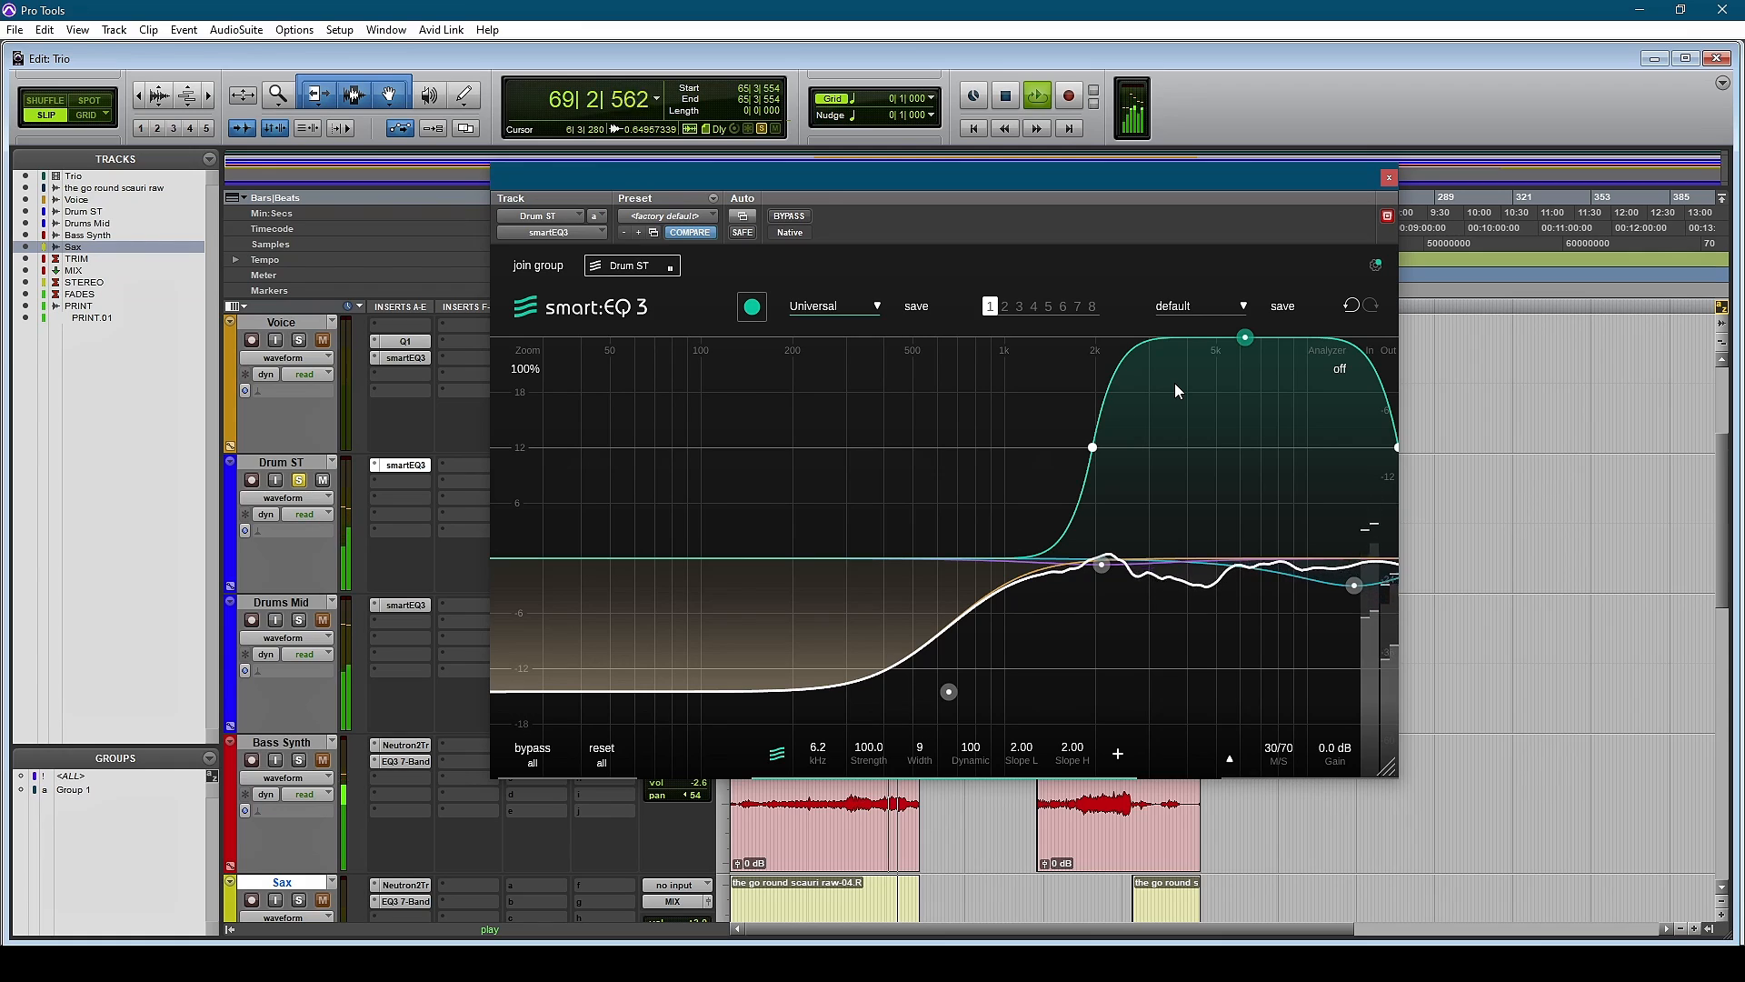
pyautogui.press('space')
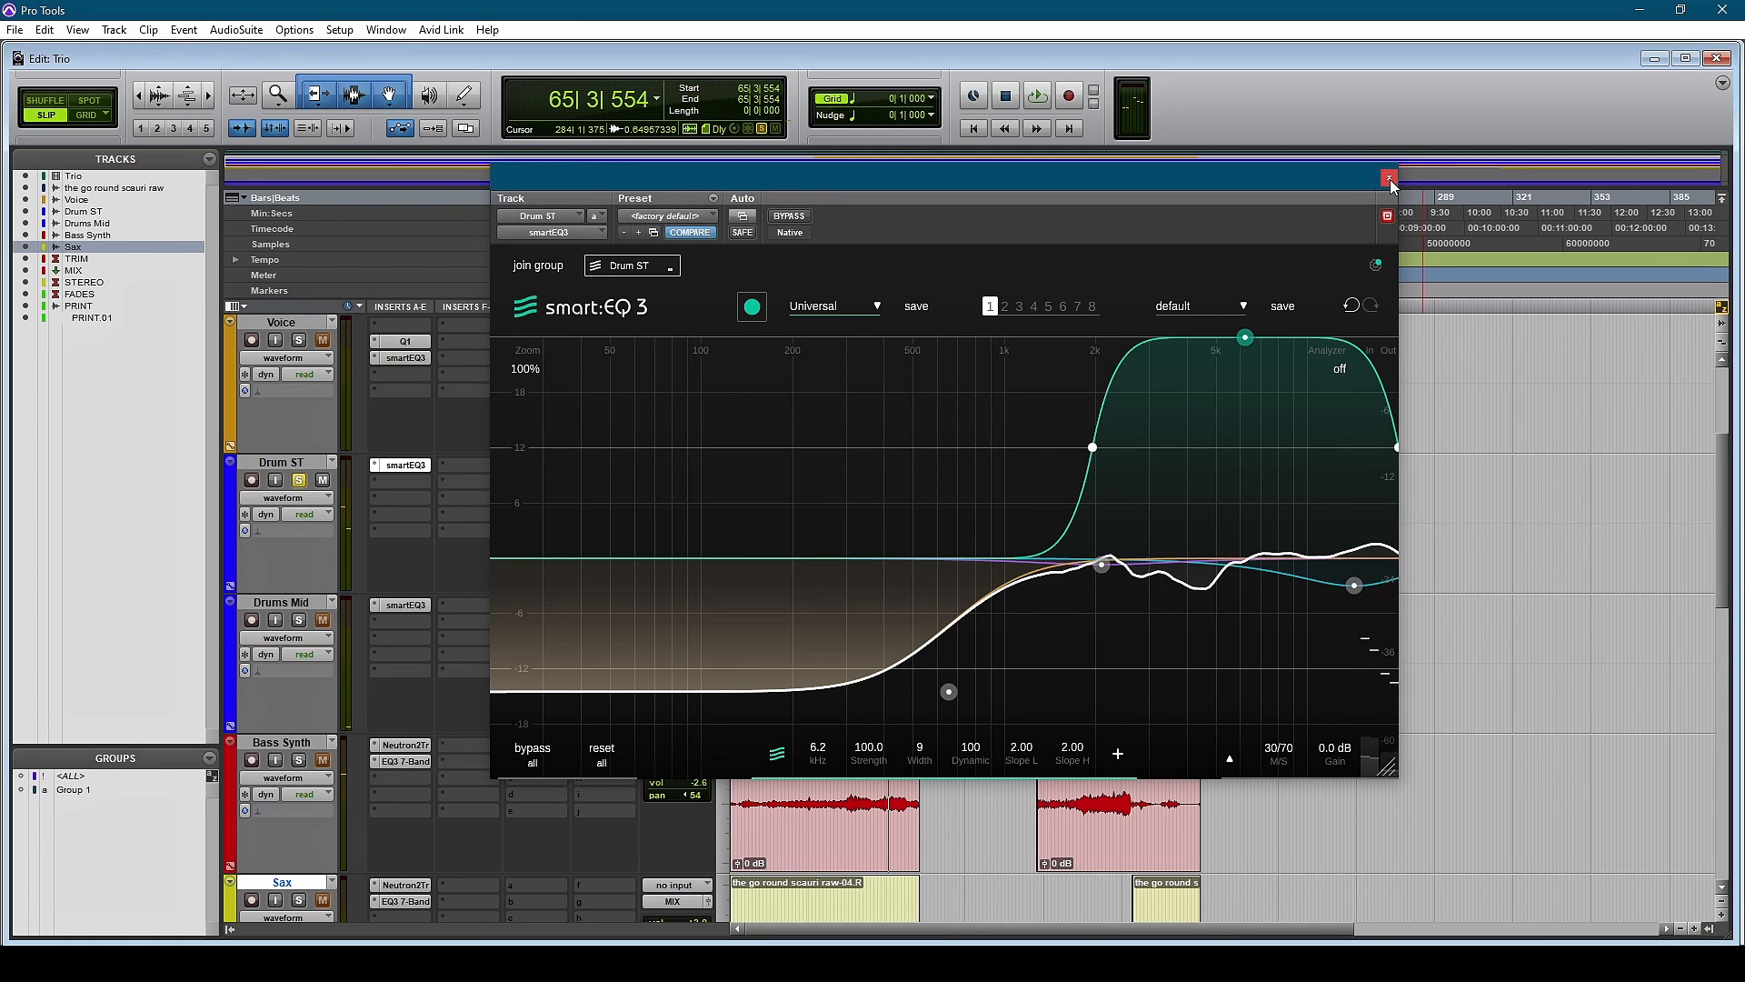
pyautogui.click(1391, 180)
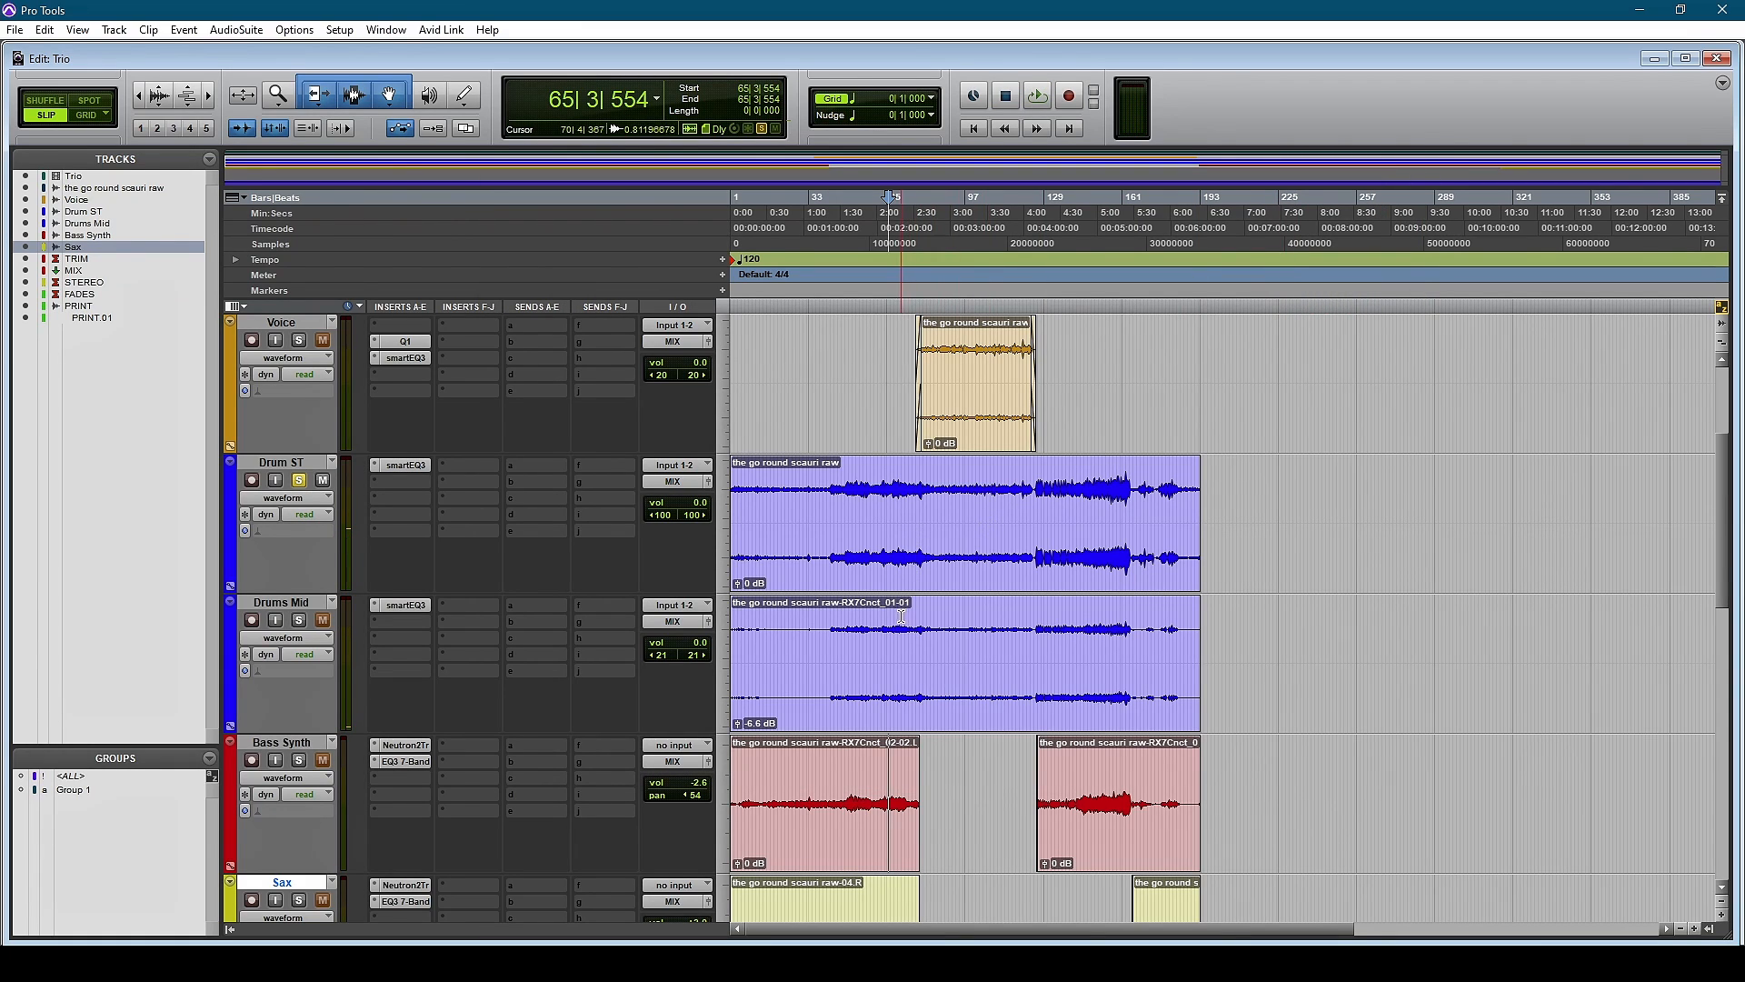
# Step: Select the full Drum ST clip and compare the smart:EQ 3 M/S balance on the Drum ST and Drums Mid tracks
pyautogui.scroll(1, 920, 582)
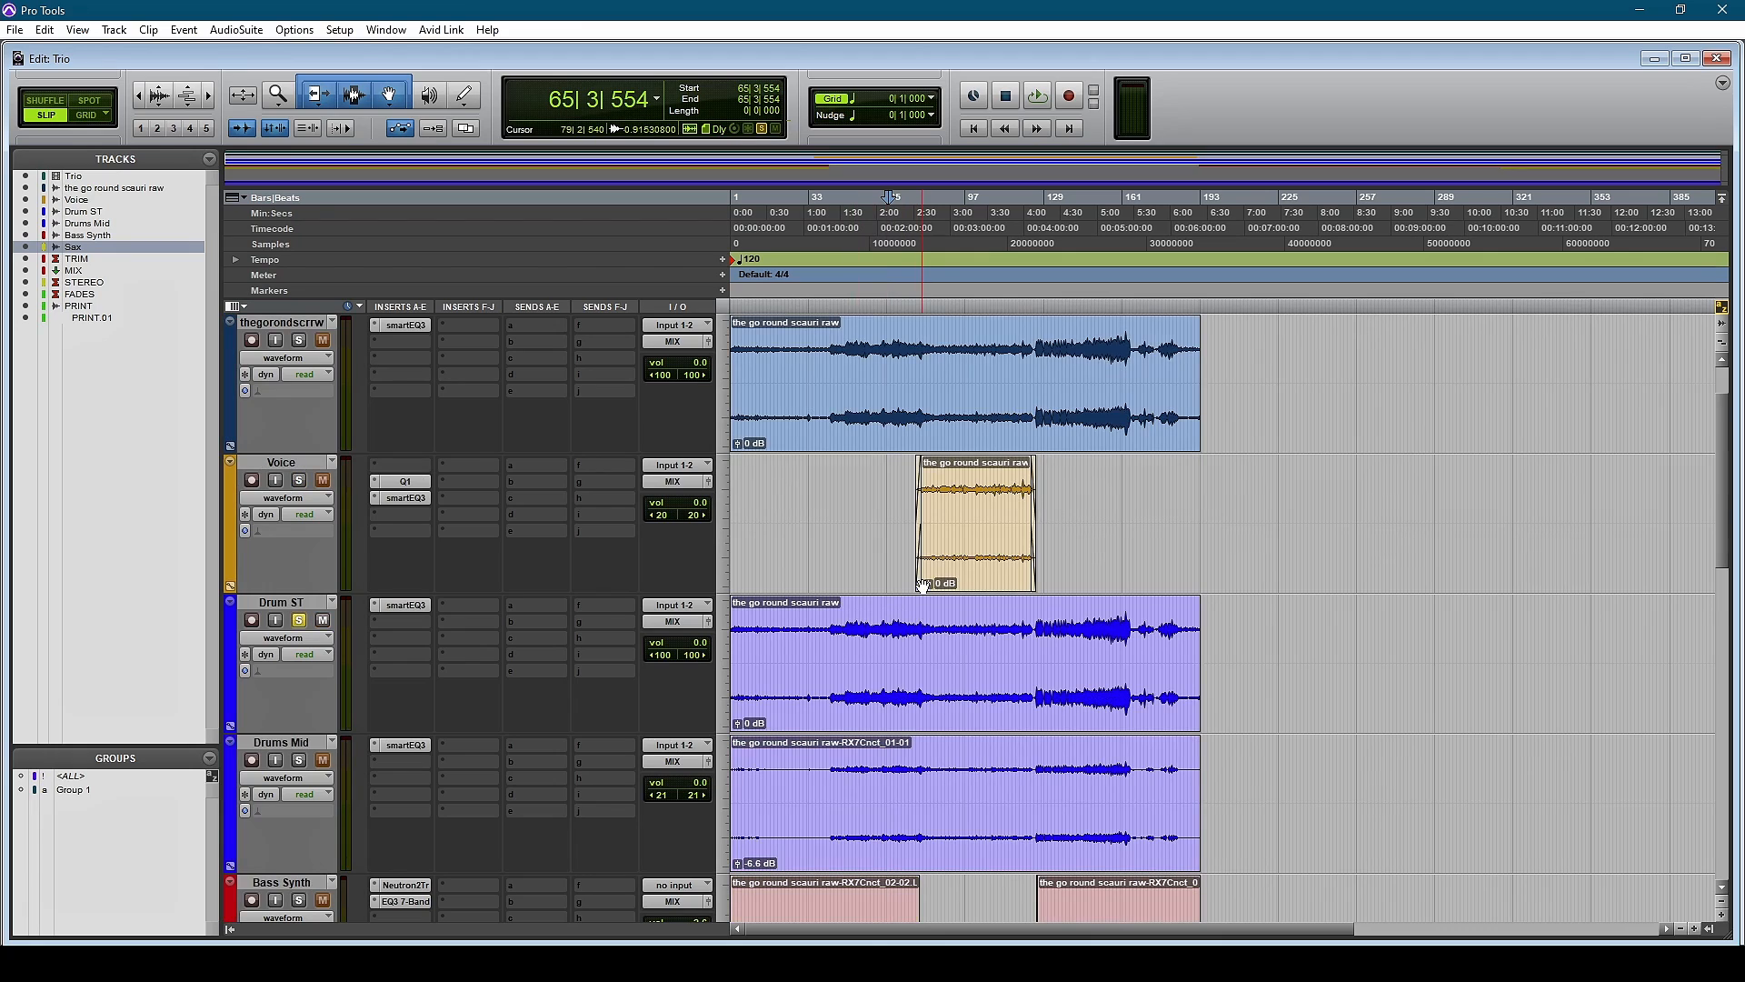
pyautogui.click(862, 398)
pyautogui.click(863, 706)
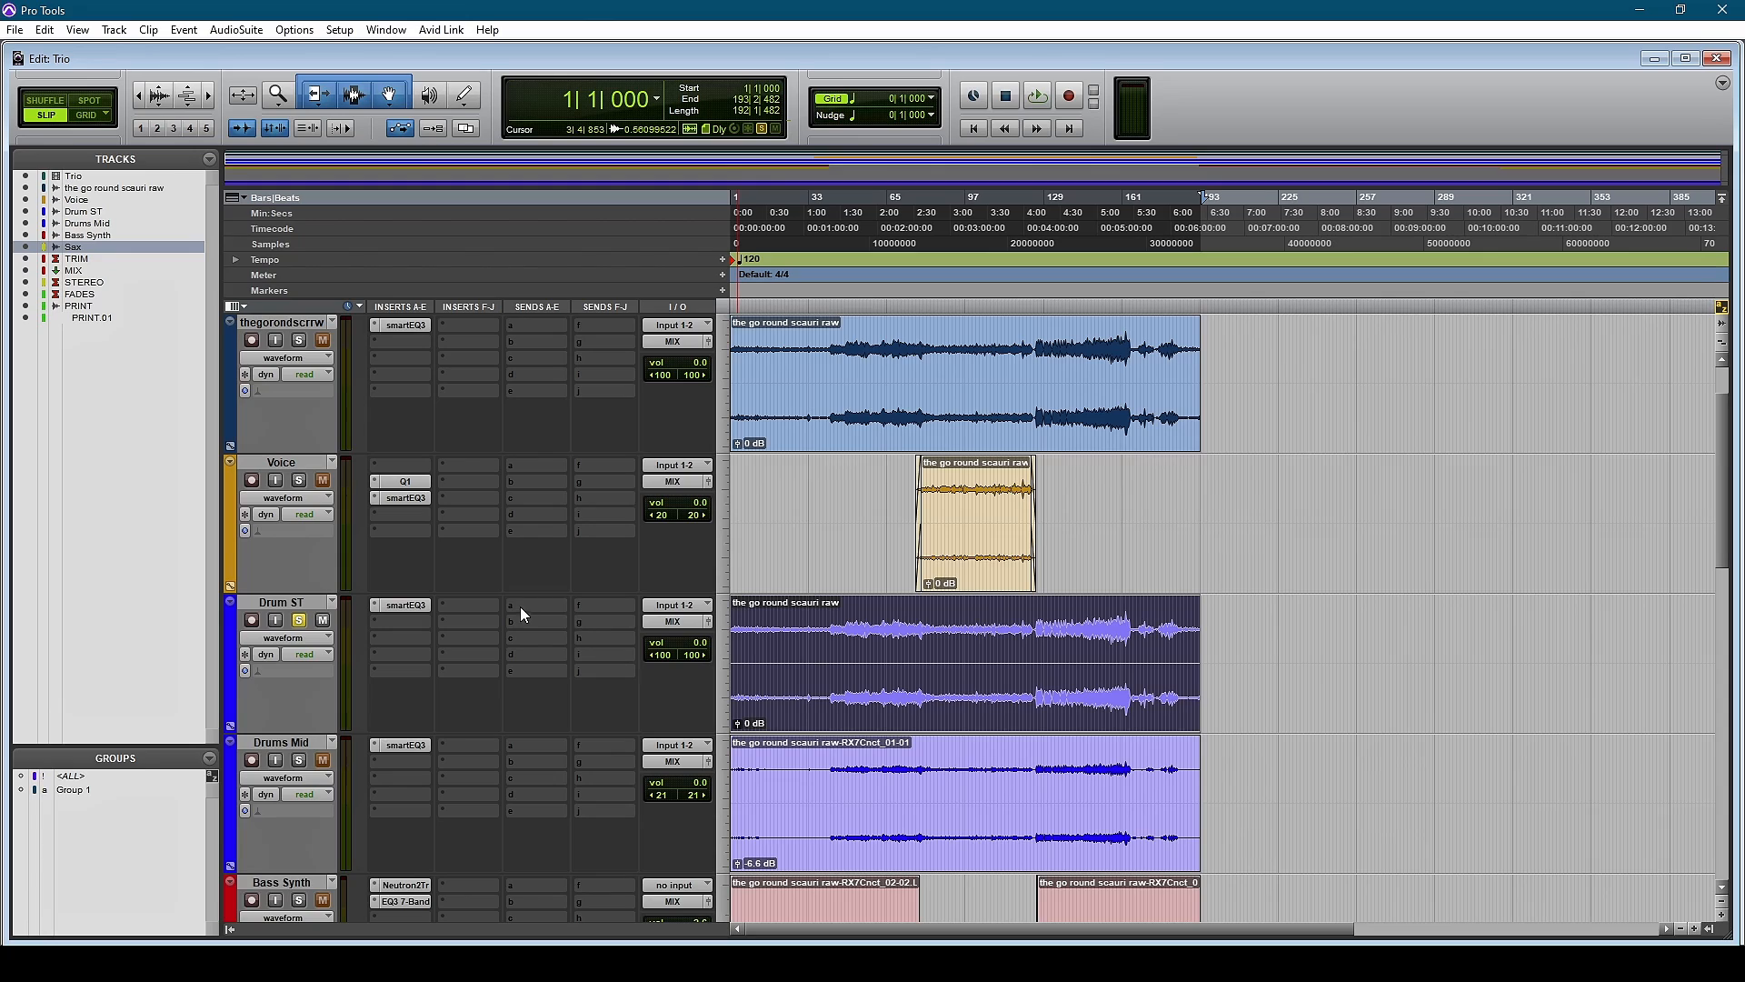
pyautogui.click(409, 607)
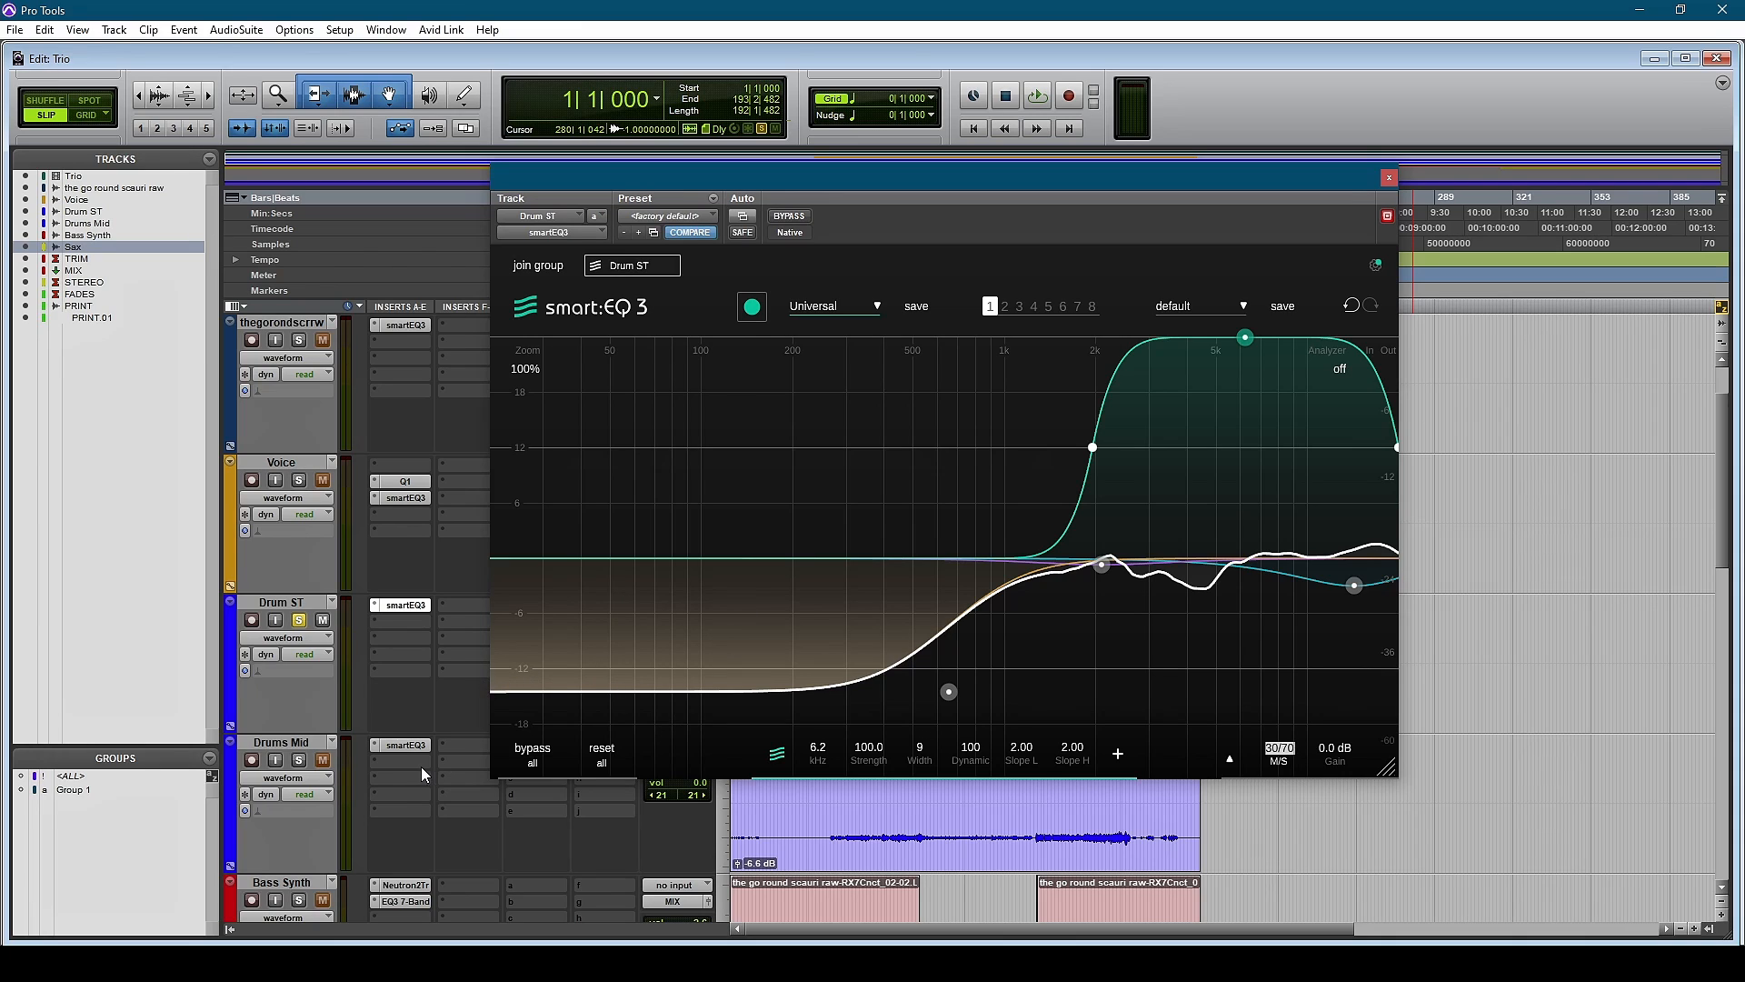
pyautogui.click(394, 748)
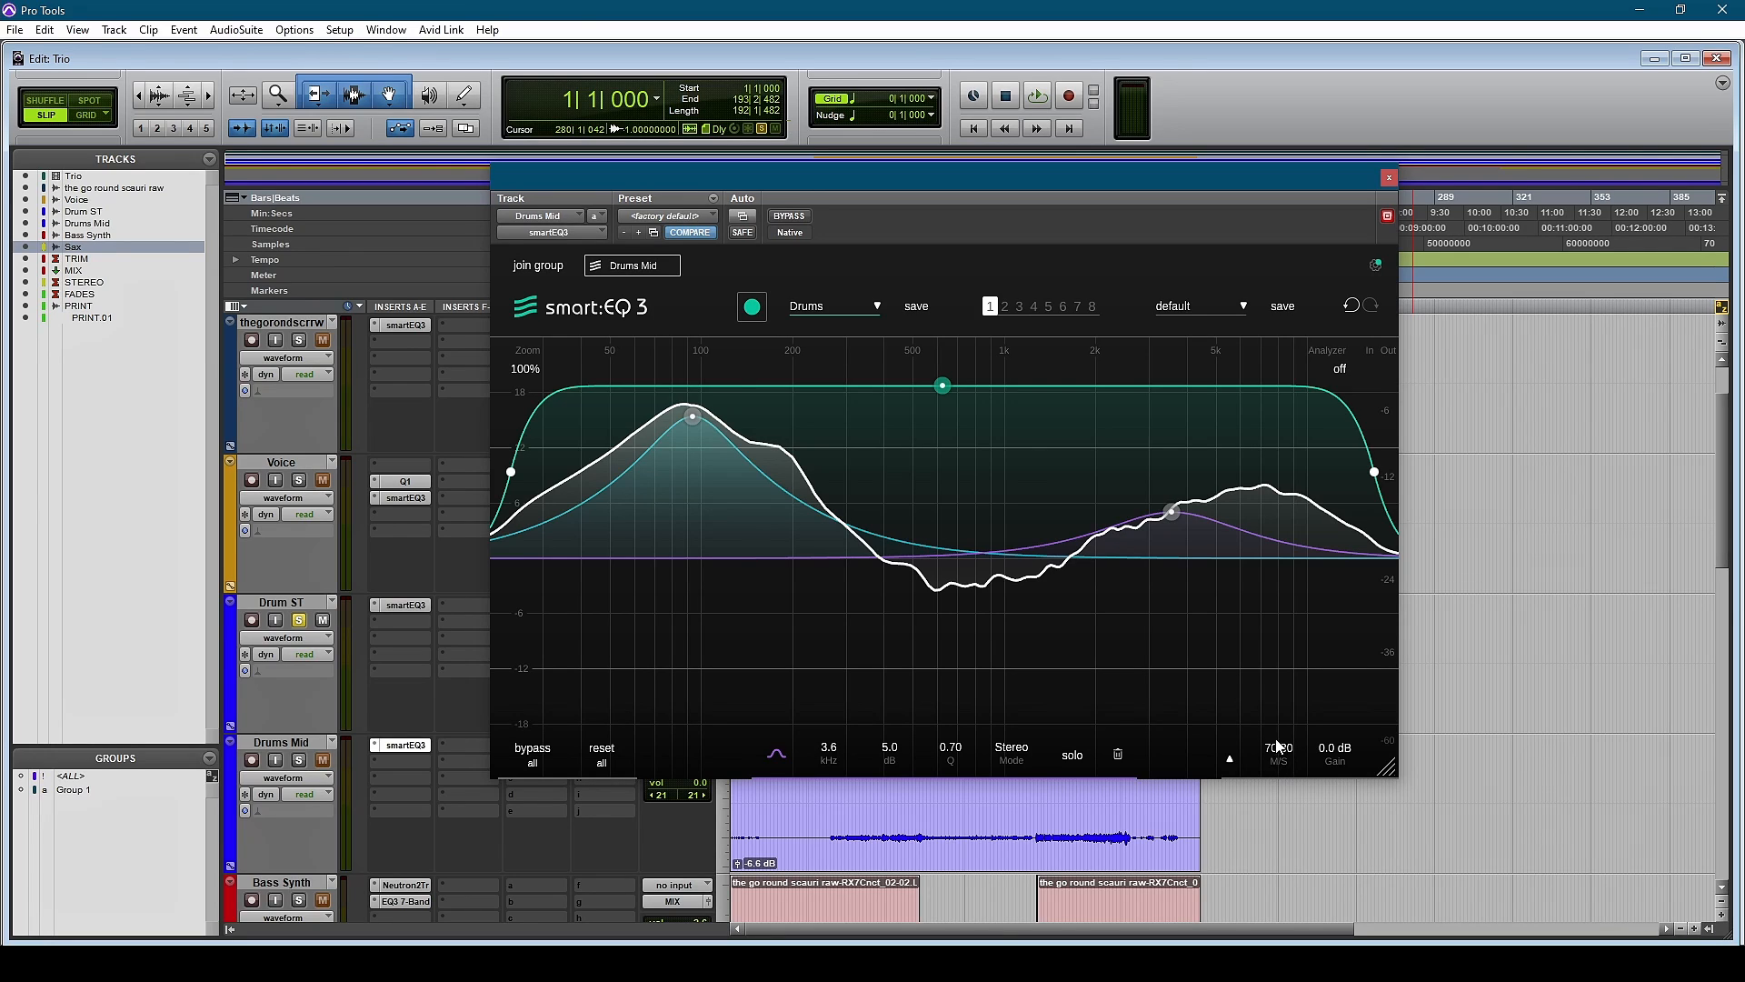
# Step: Solo Drums Mid alongside Drum ST and play from bar 46, muting each track in turn to compare them
pyautogui.click(300, 760)
pyautogui.press('space')
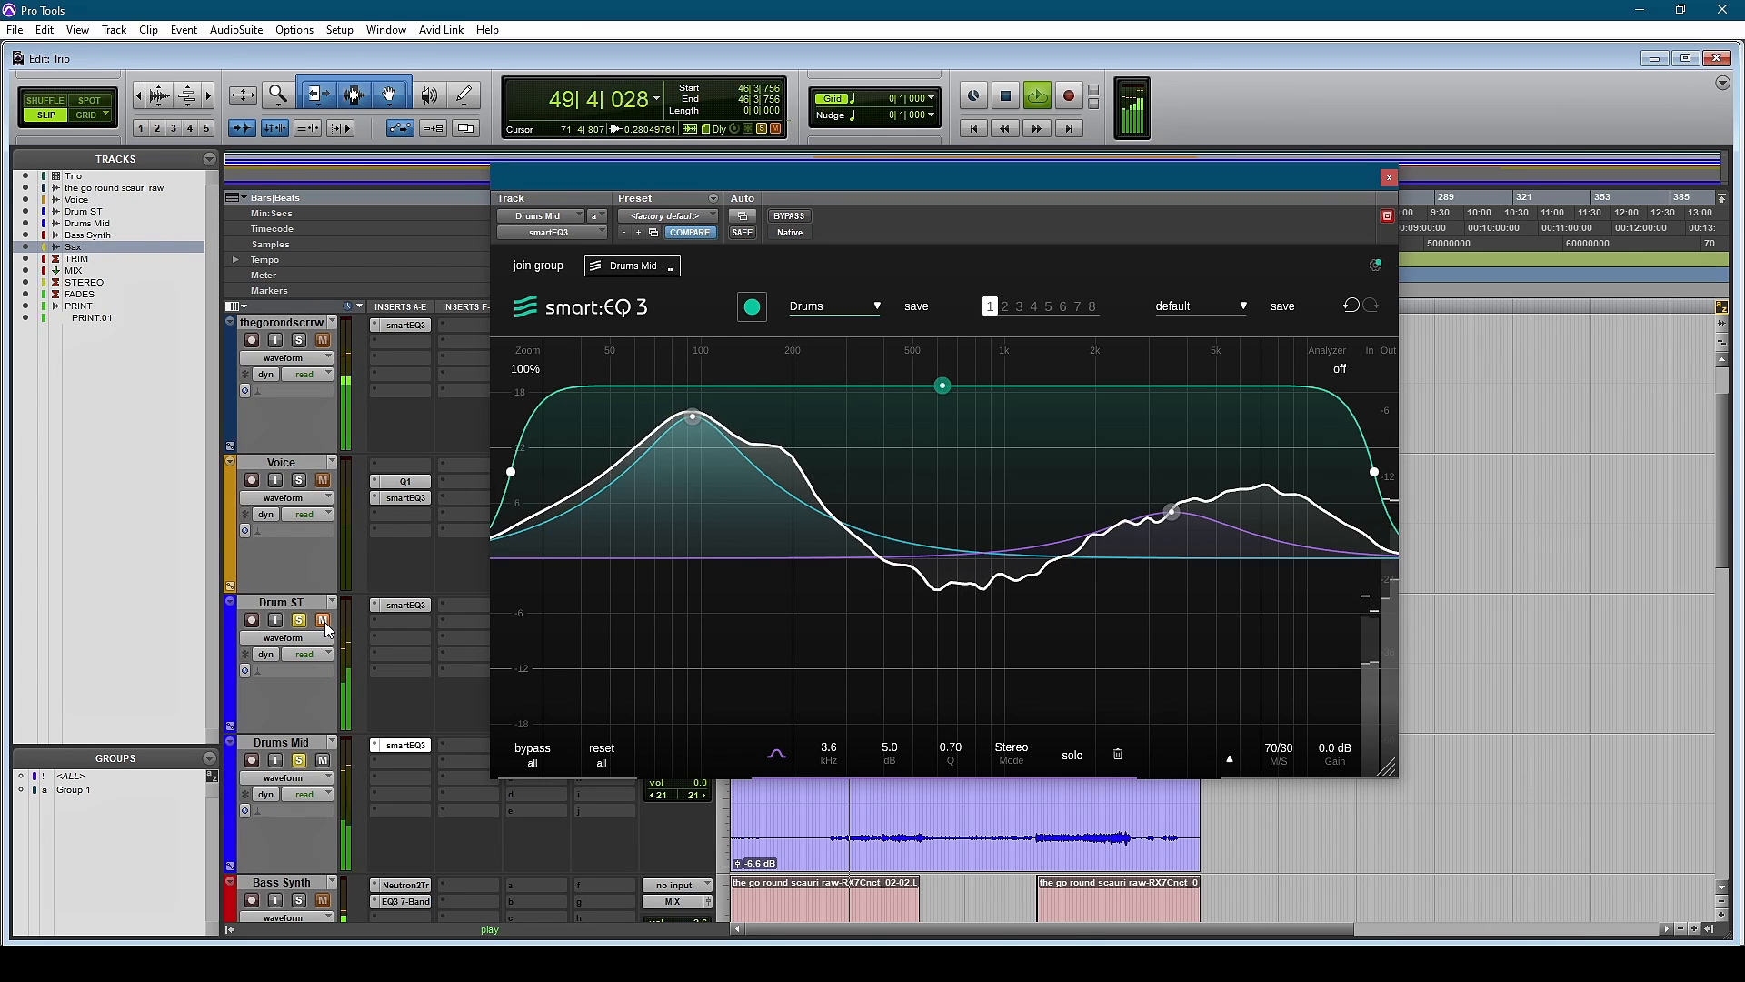
pyautogui.click(324, 621)
pyautogui.click(324, 759)
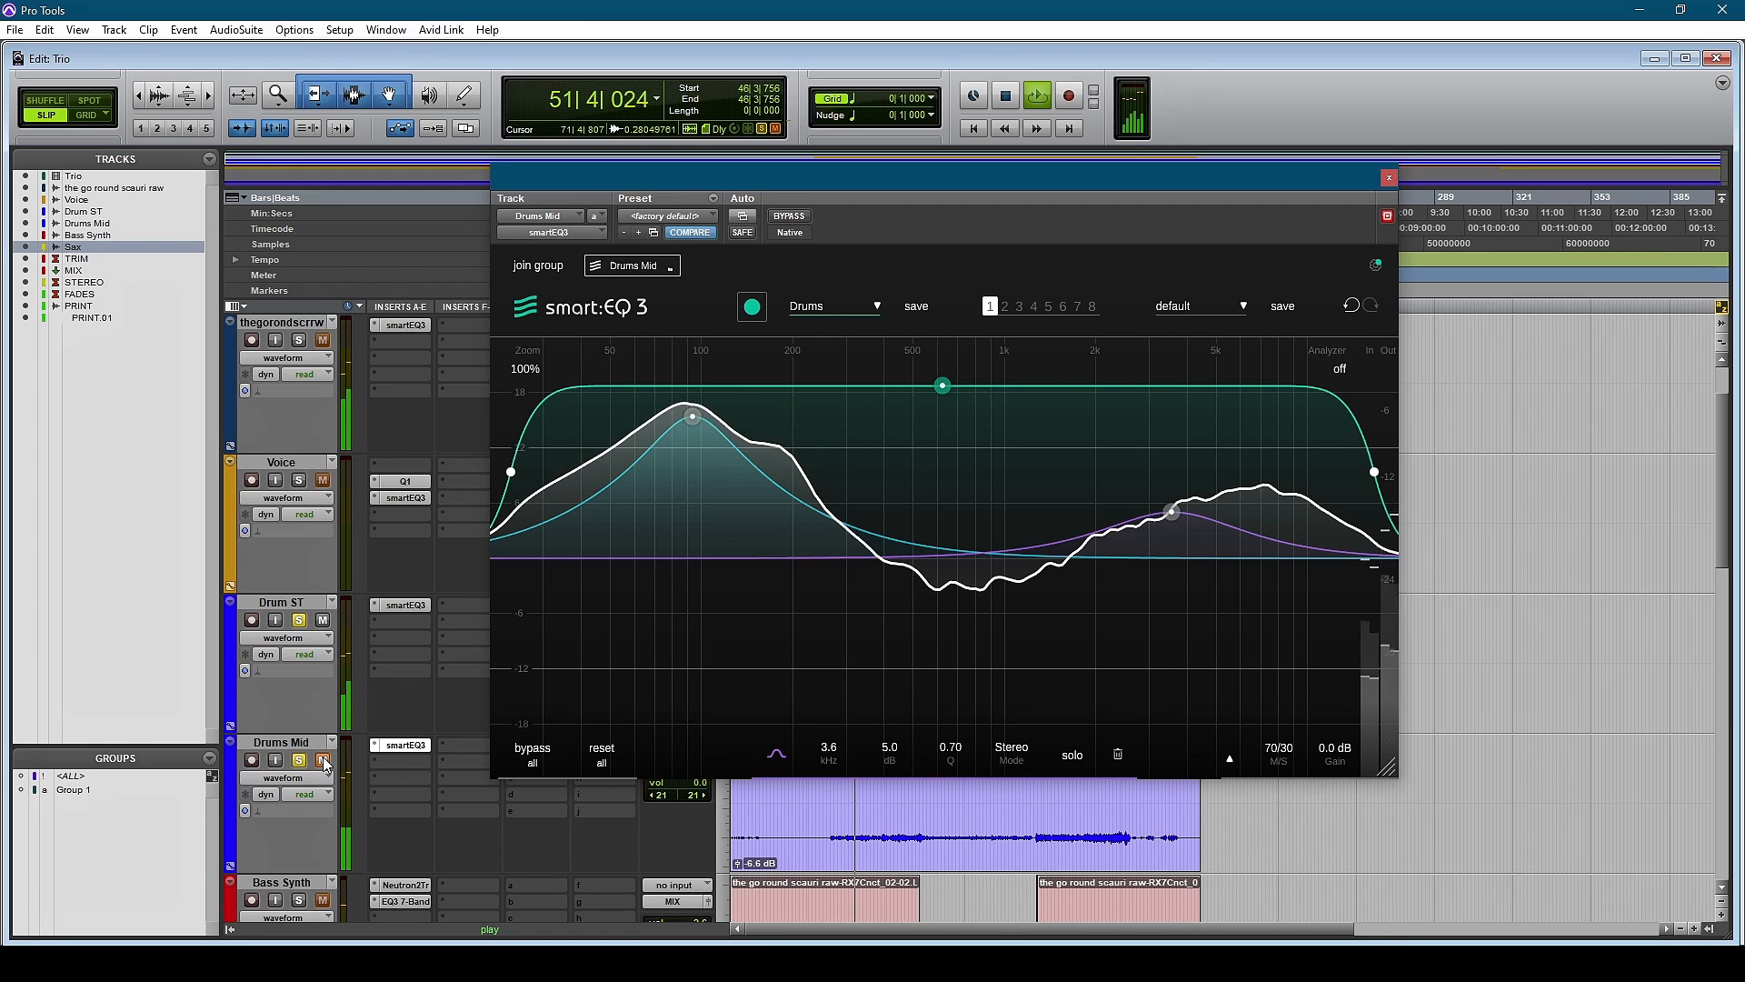
pyautogui.click(323, 760)
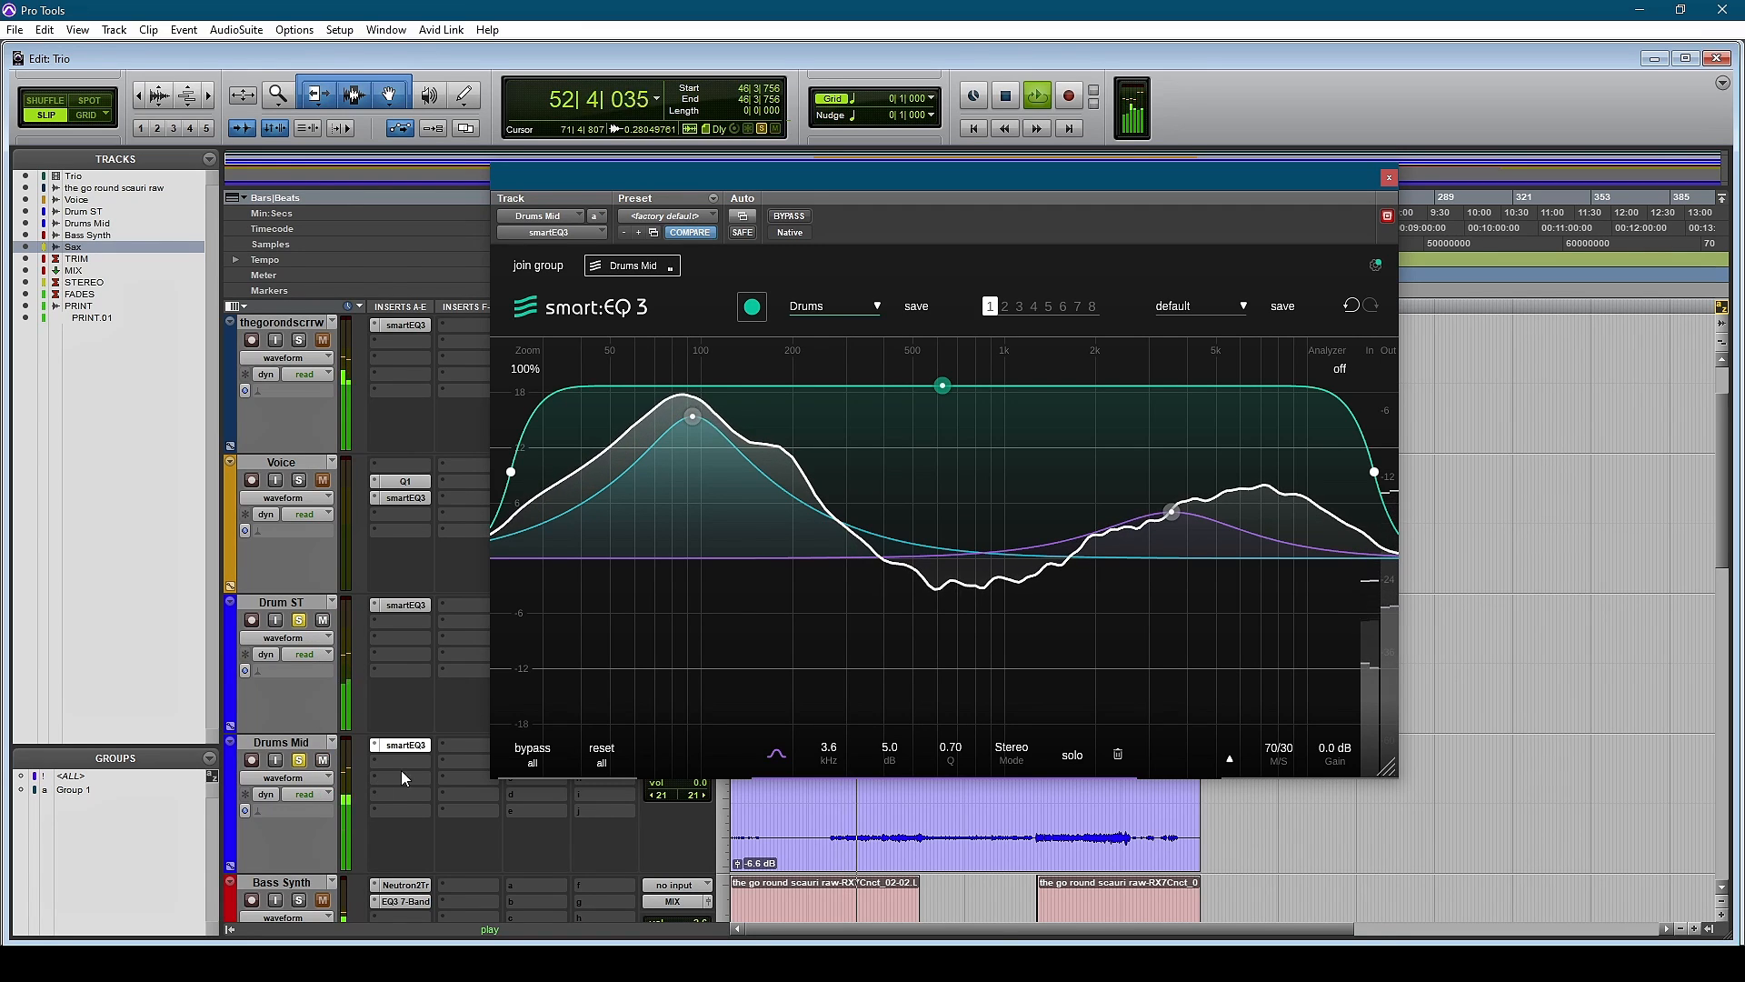
pyautogui.click(1390, 177)
pyautogui.press('space')
pyautogui.scroll(-3, 887, 727)
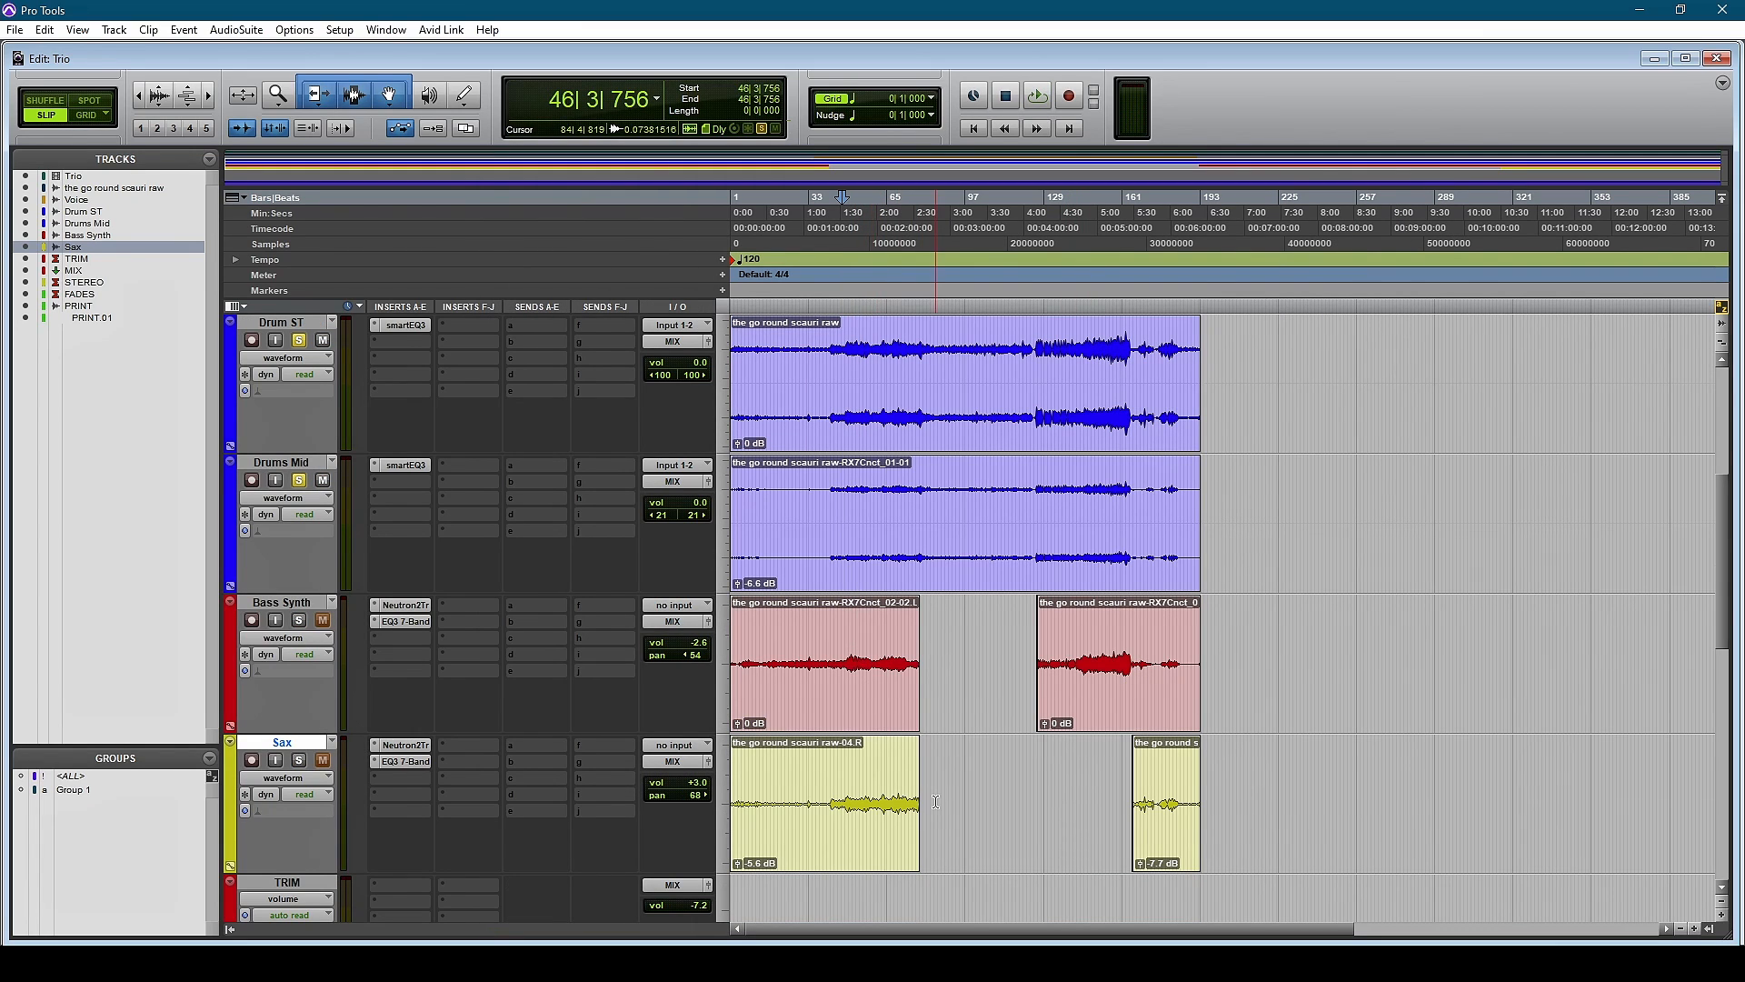
pyautogui.hotkey('ctrl', '9')
pyautogui.scroll(3, 927, 750)
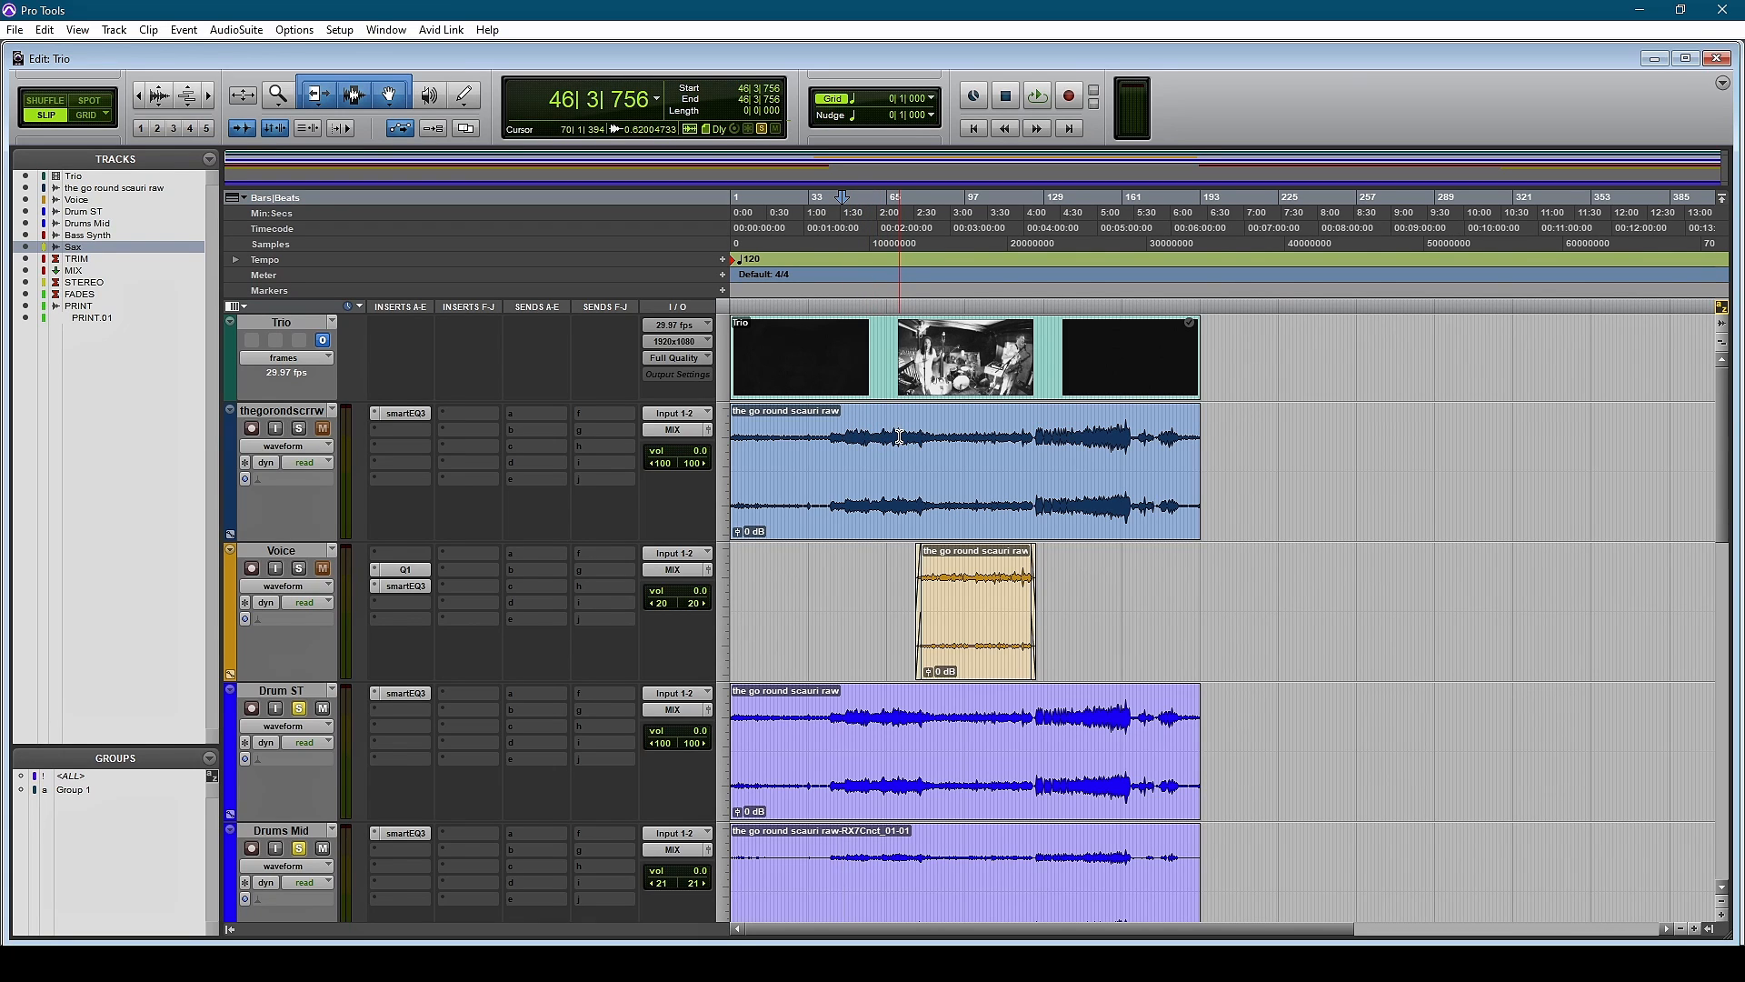
# Step: Place the cursor at about bar 47 in the Sax clip and play the Sax track soloed, clearing its solo when done
pyautogui.scroll(-5, 898, 509)
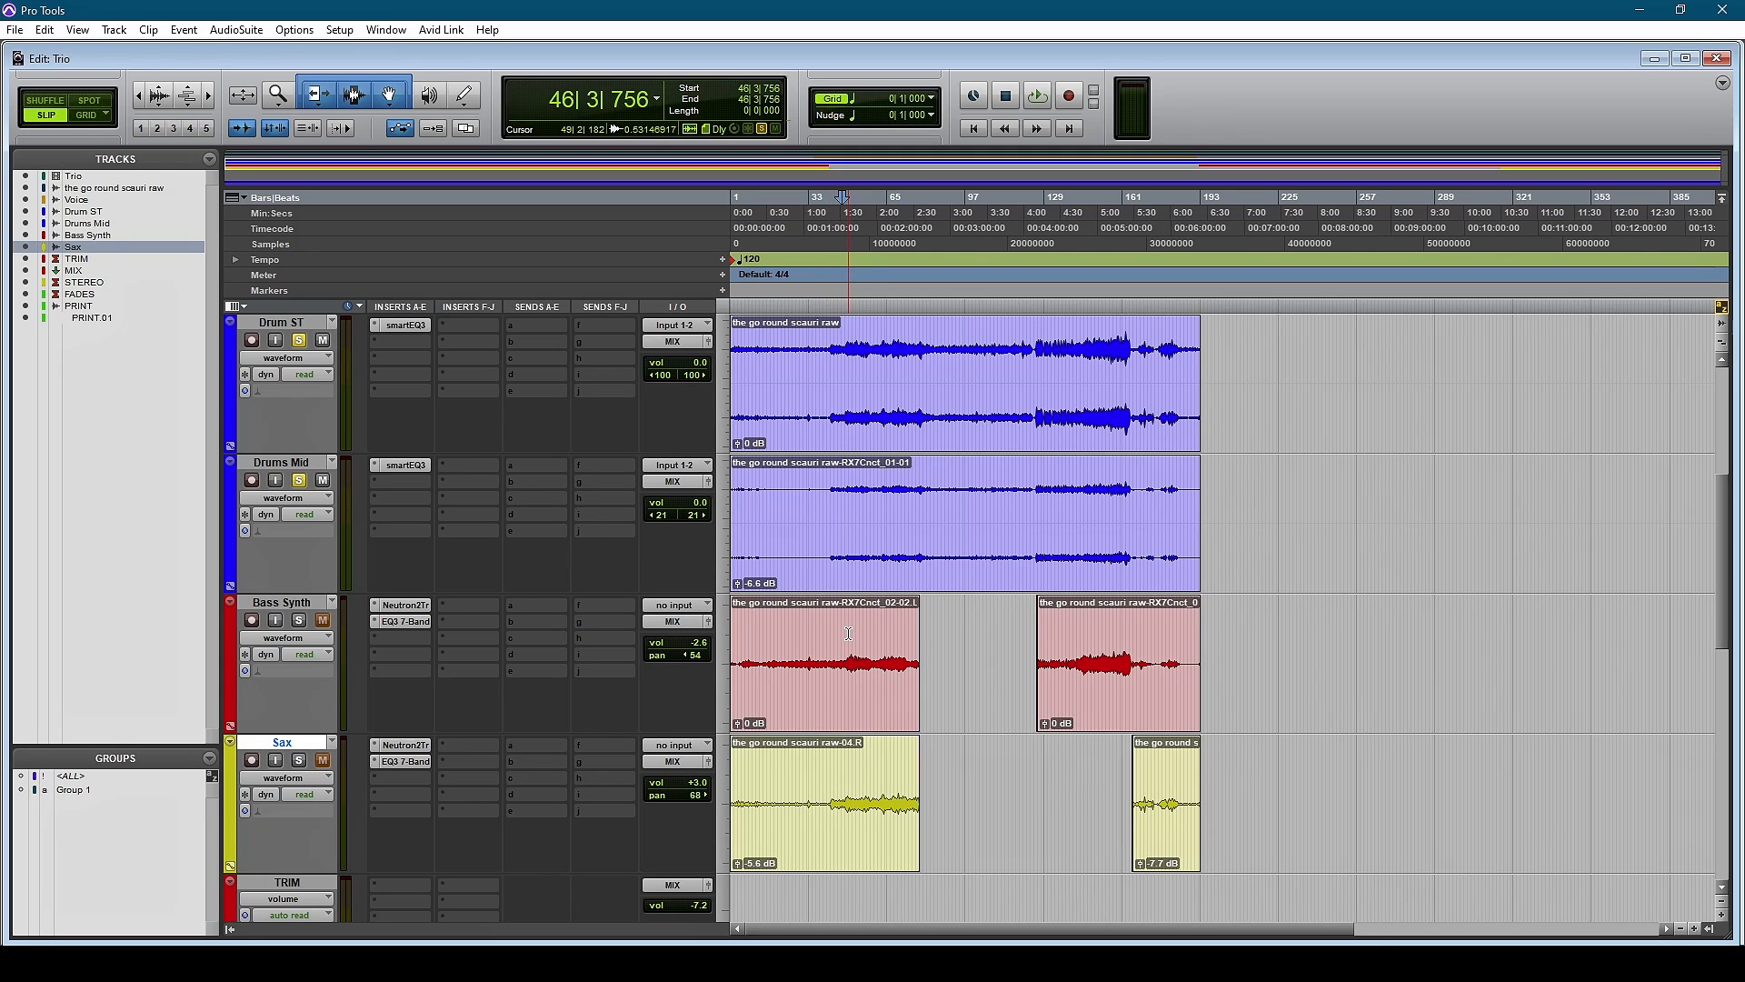
pyautogui.click(855, 682)
pyautogui.click(844, 789)
pyautogui.click(301, 761)
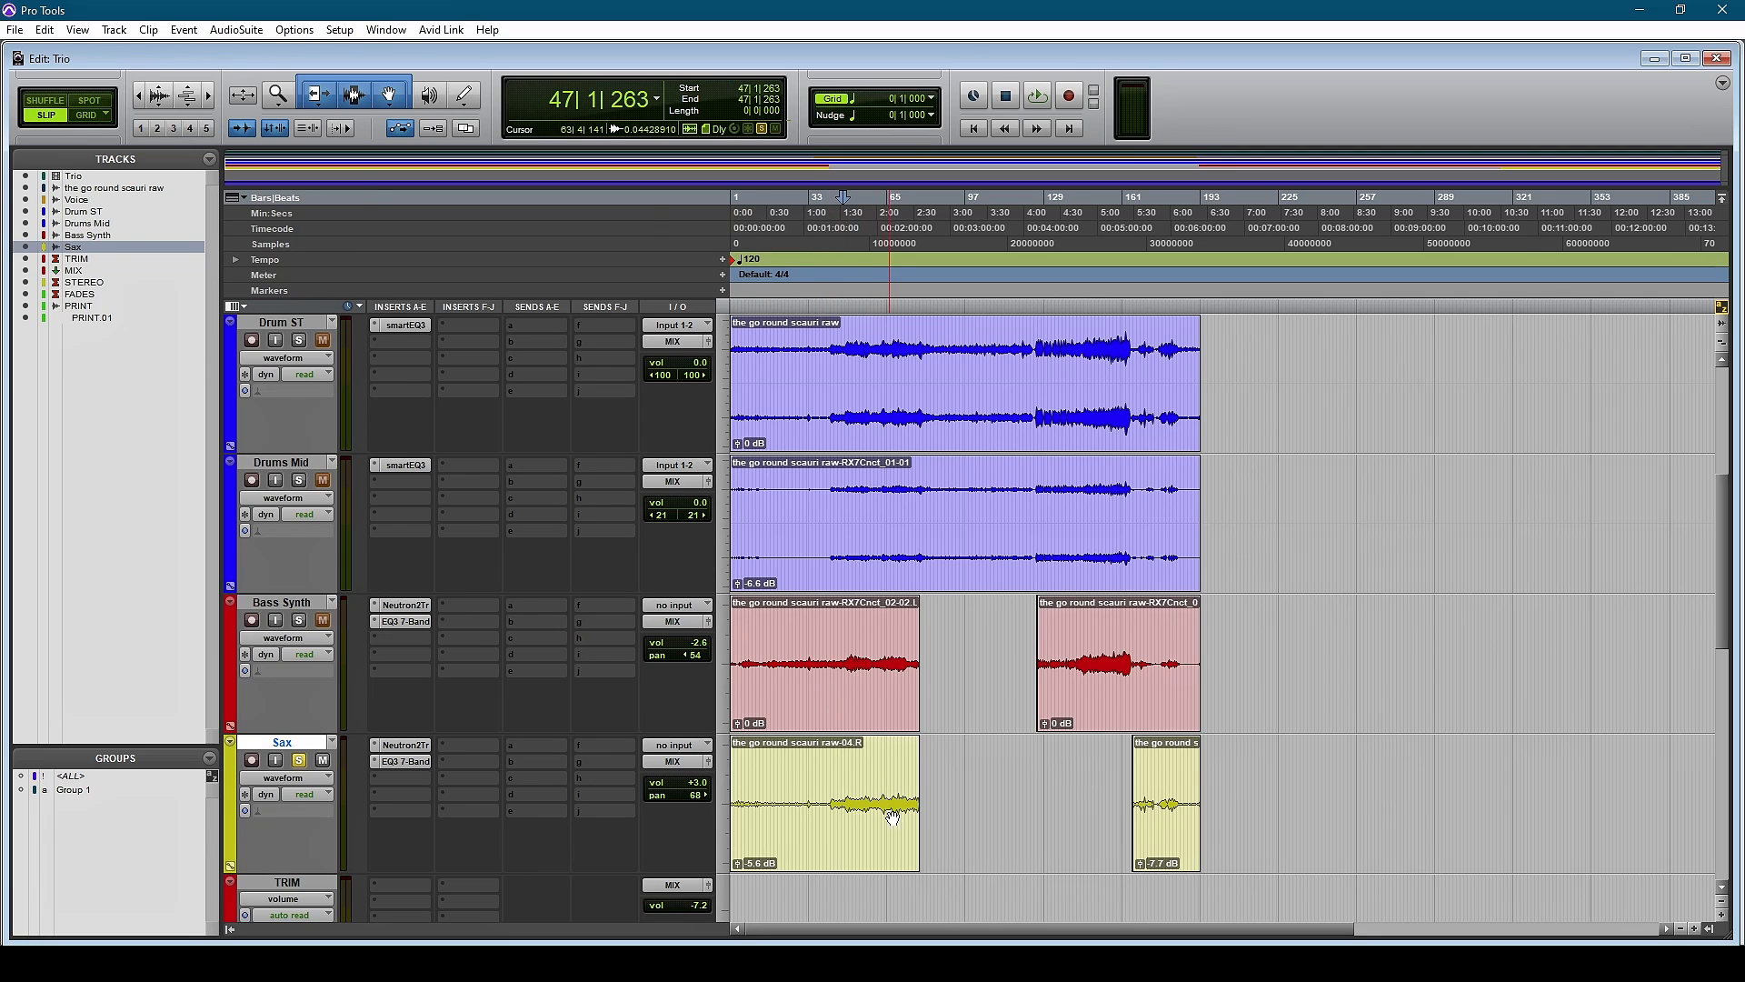
pyautogui.press('space')
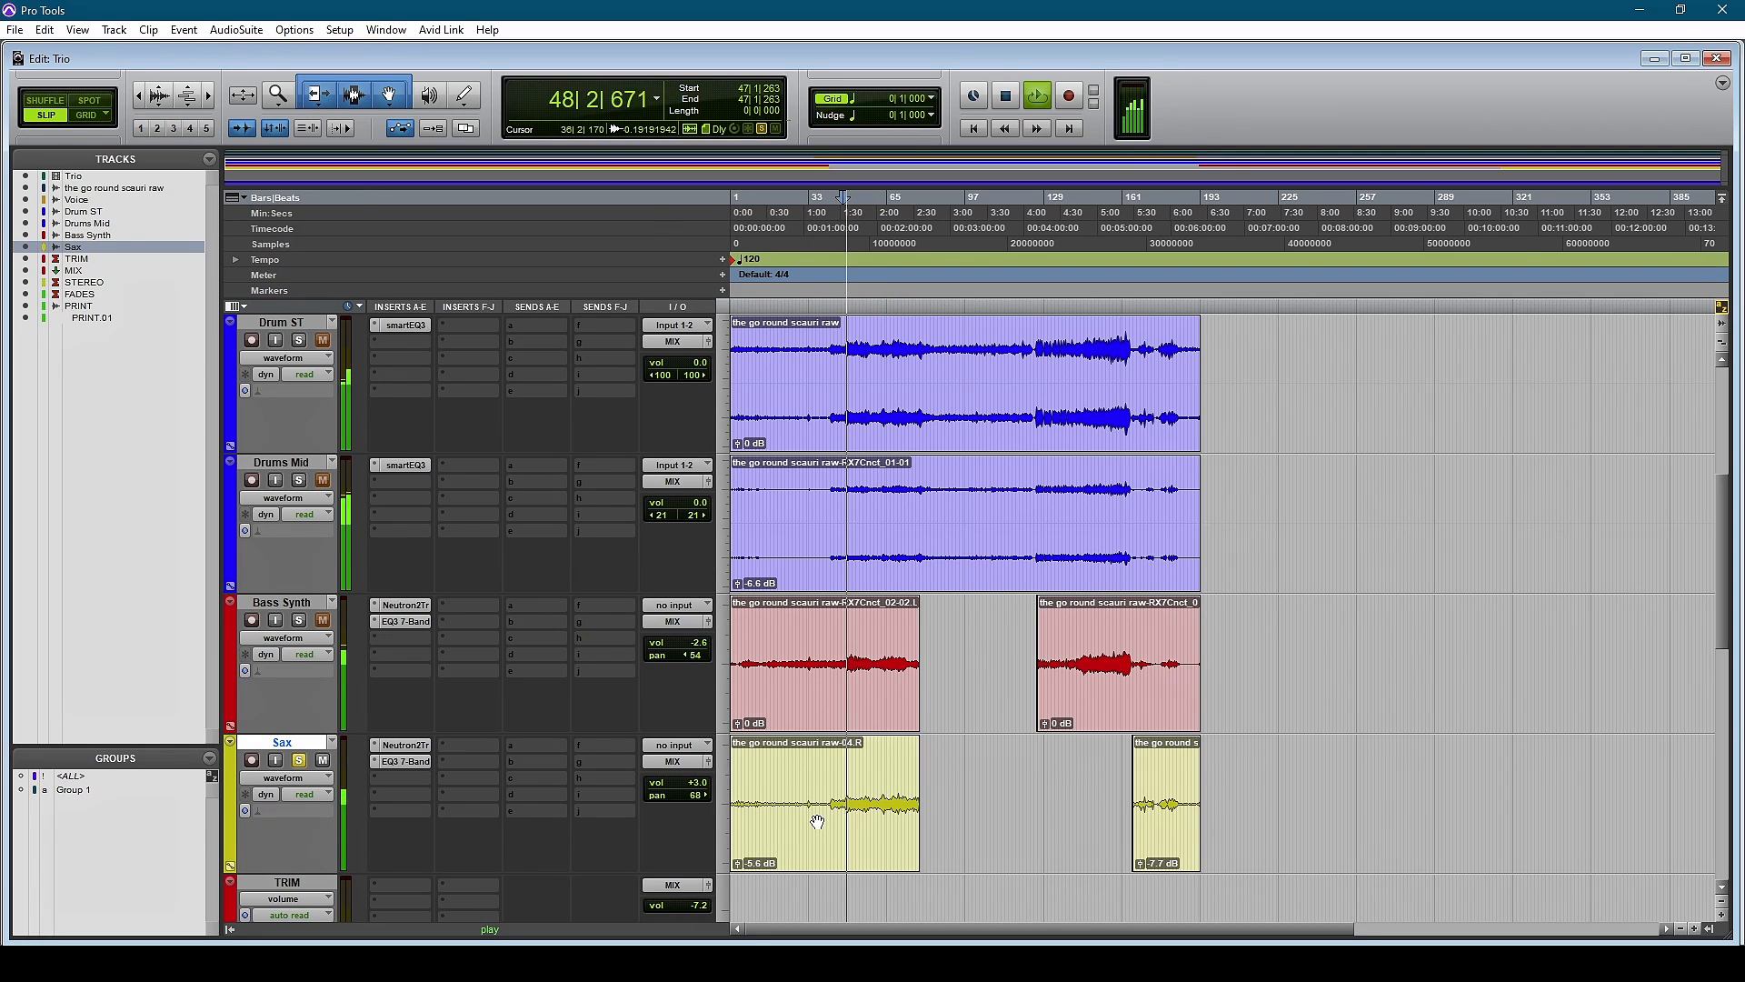
pyautogui.click(300, 761)
pyautogui.press('space')
# Step: Play the raw stereo track soloed from bar 47 and check its smart:EQ 3 insert, clearing the solo when done
pyautogui.scroll(5, 382, 693)
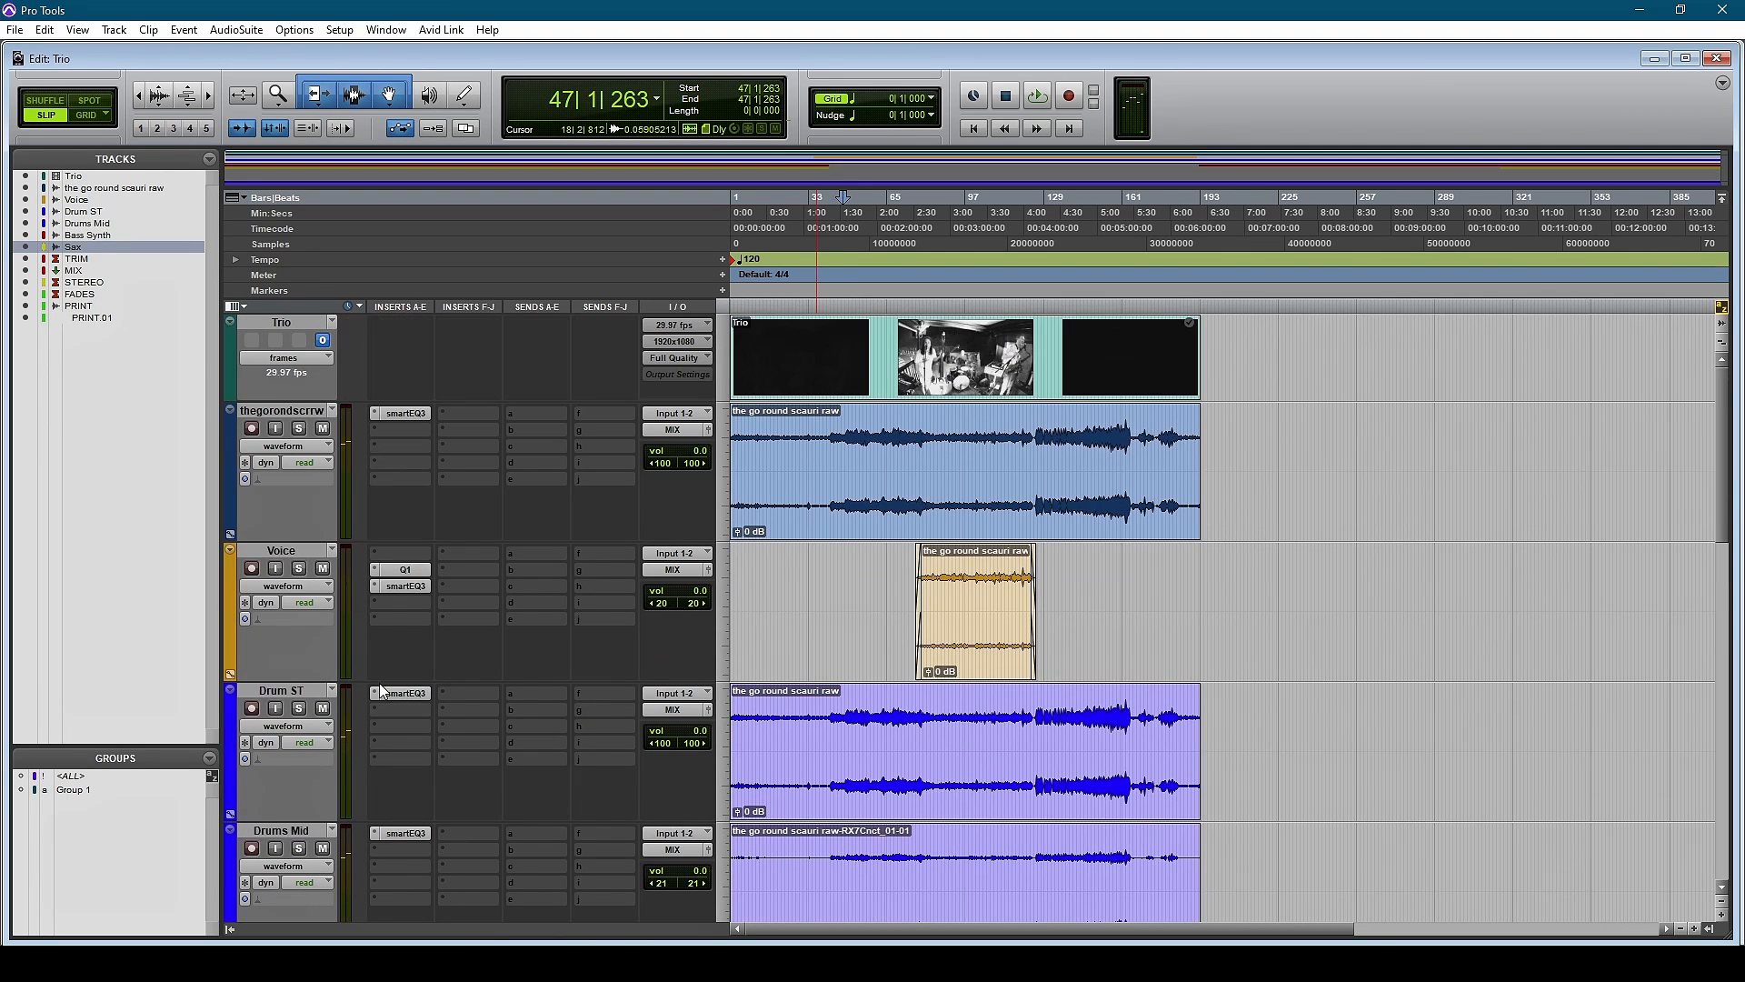
pyautogui.click(299, 429)
pyautogui.press('space')
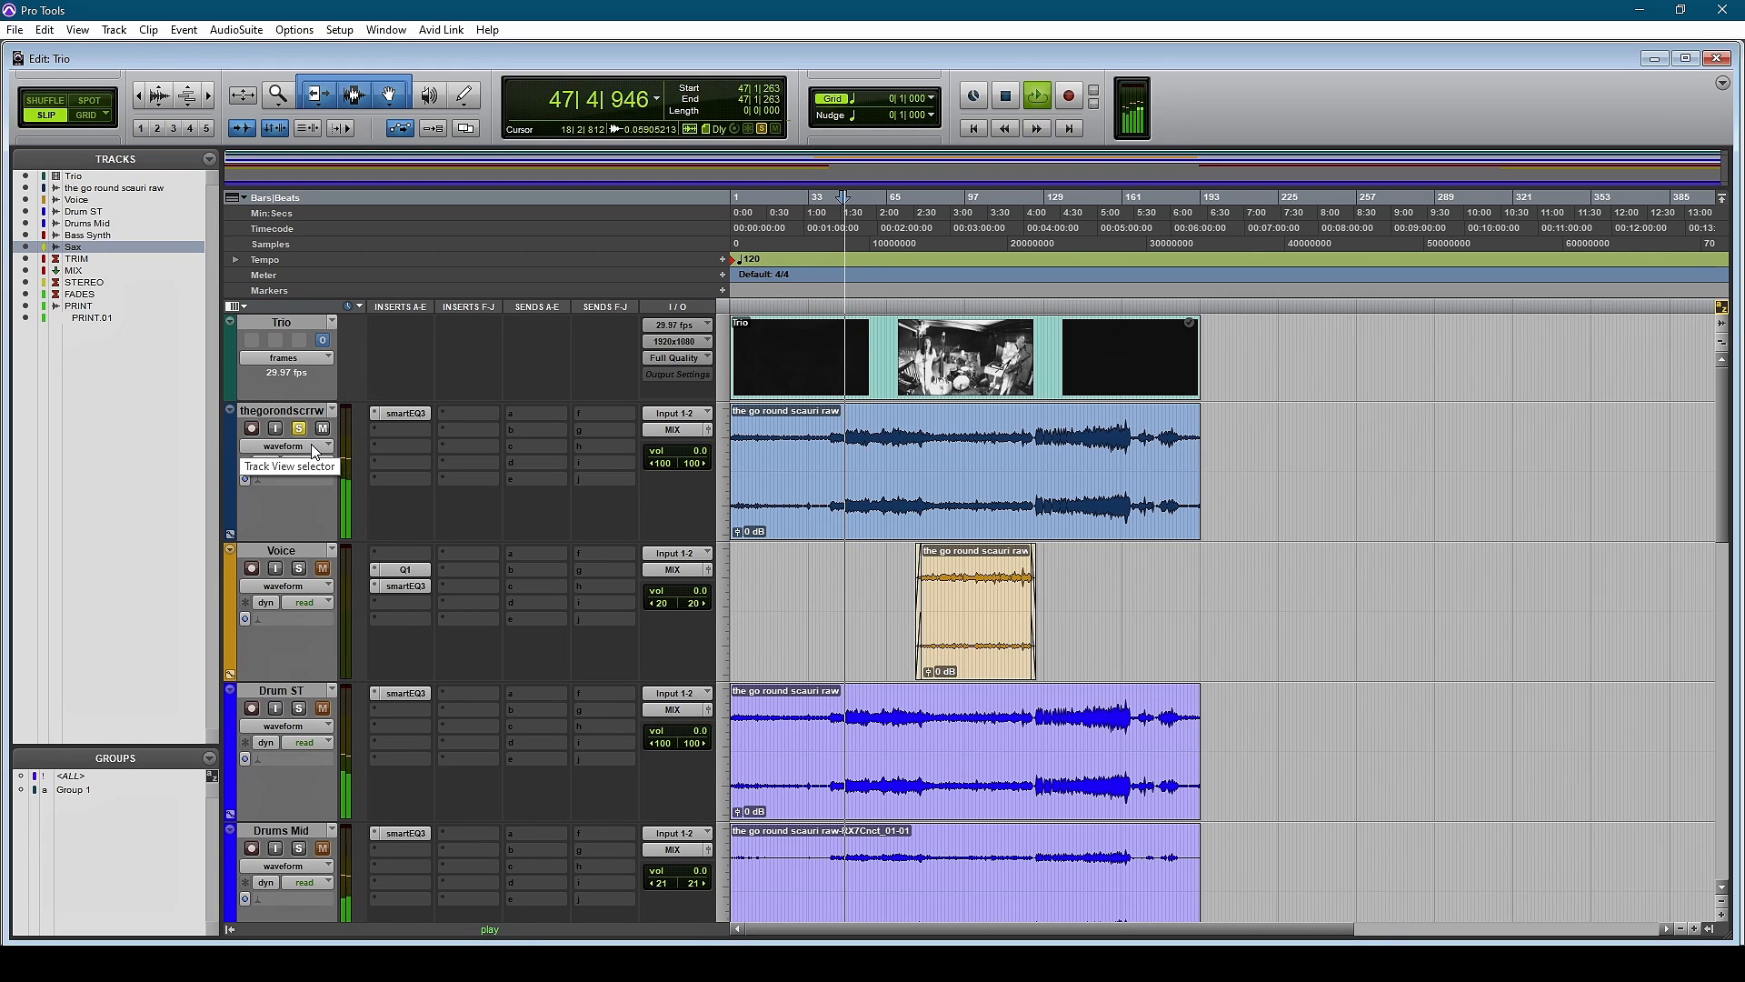
pyautogui.click(413, 414)
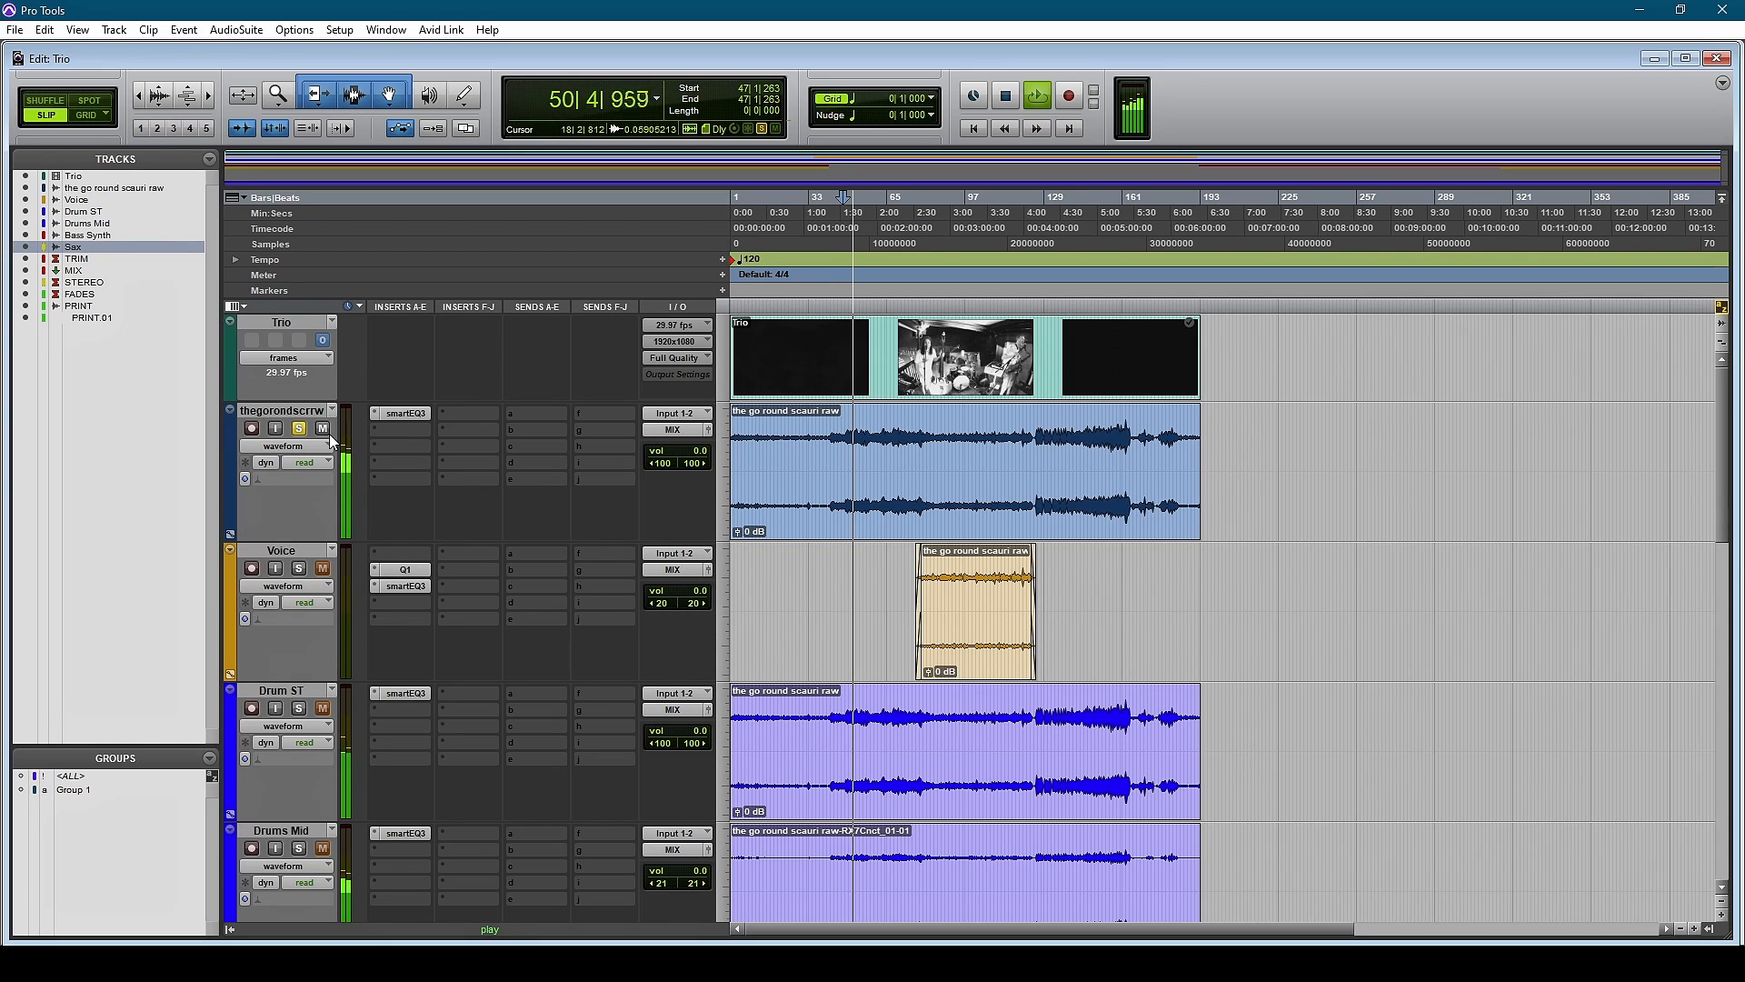
pyautogui.click(299, 428)
pyautogui.press('space')
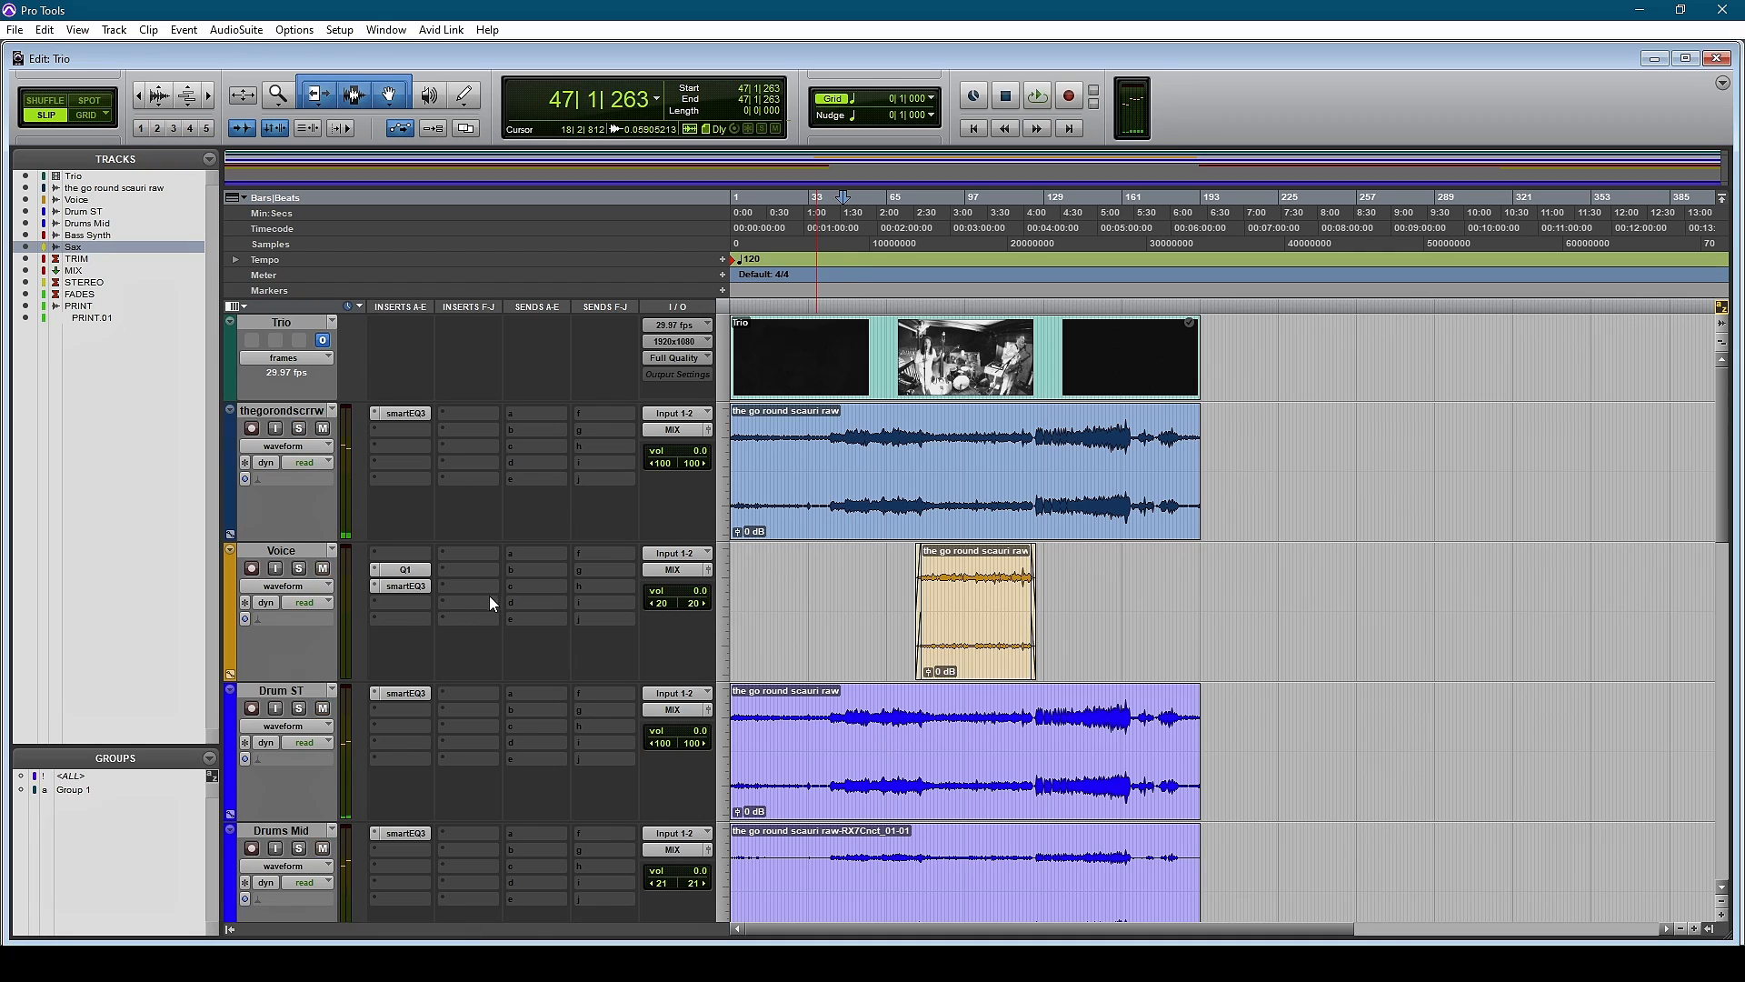
# Step: Inspect the smart:EQ 3 curve on the MIX track
pyautogui.scroll(-3, 489, 593)
pyautogui.scroll(-3, 489, 593)
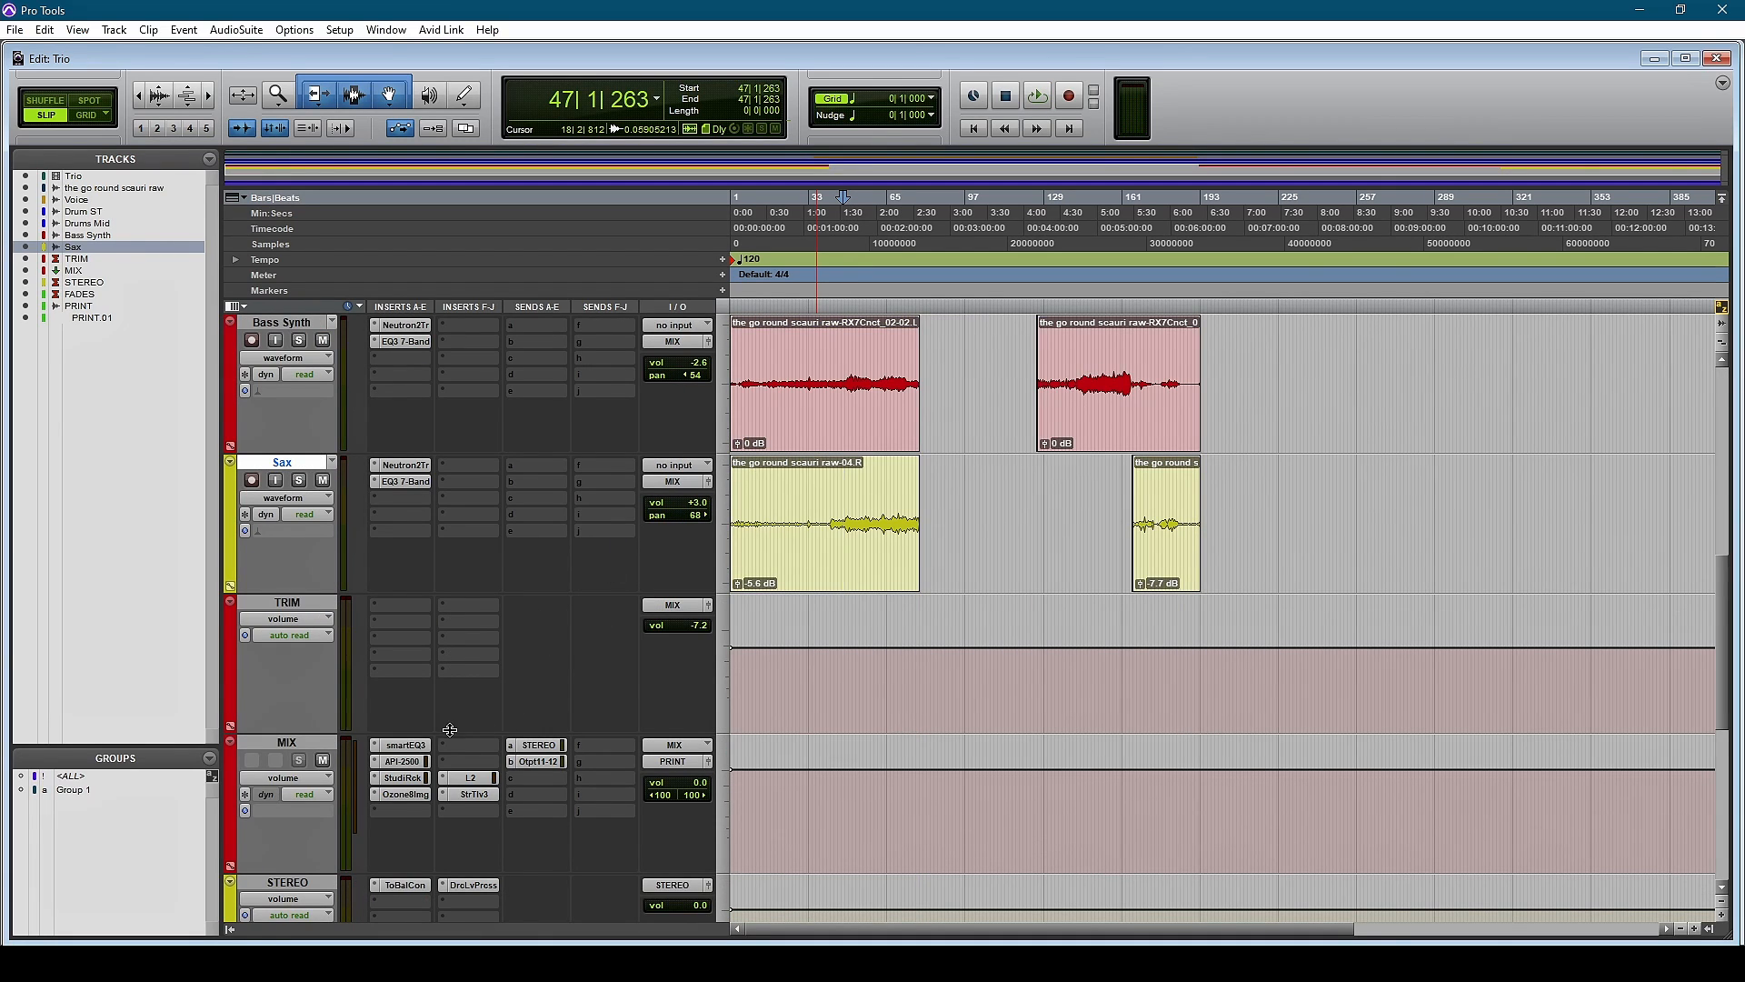
pyautogui.click(406, 746)
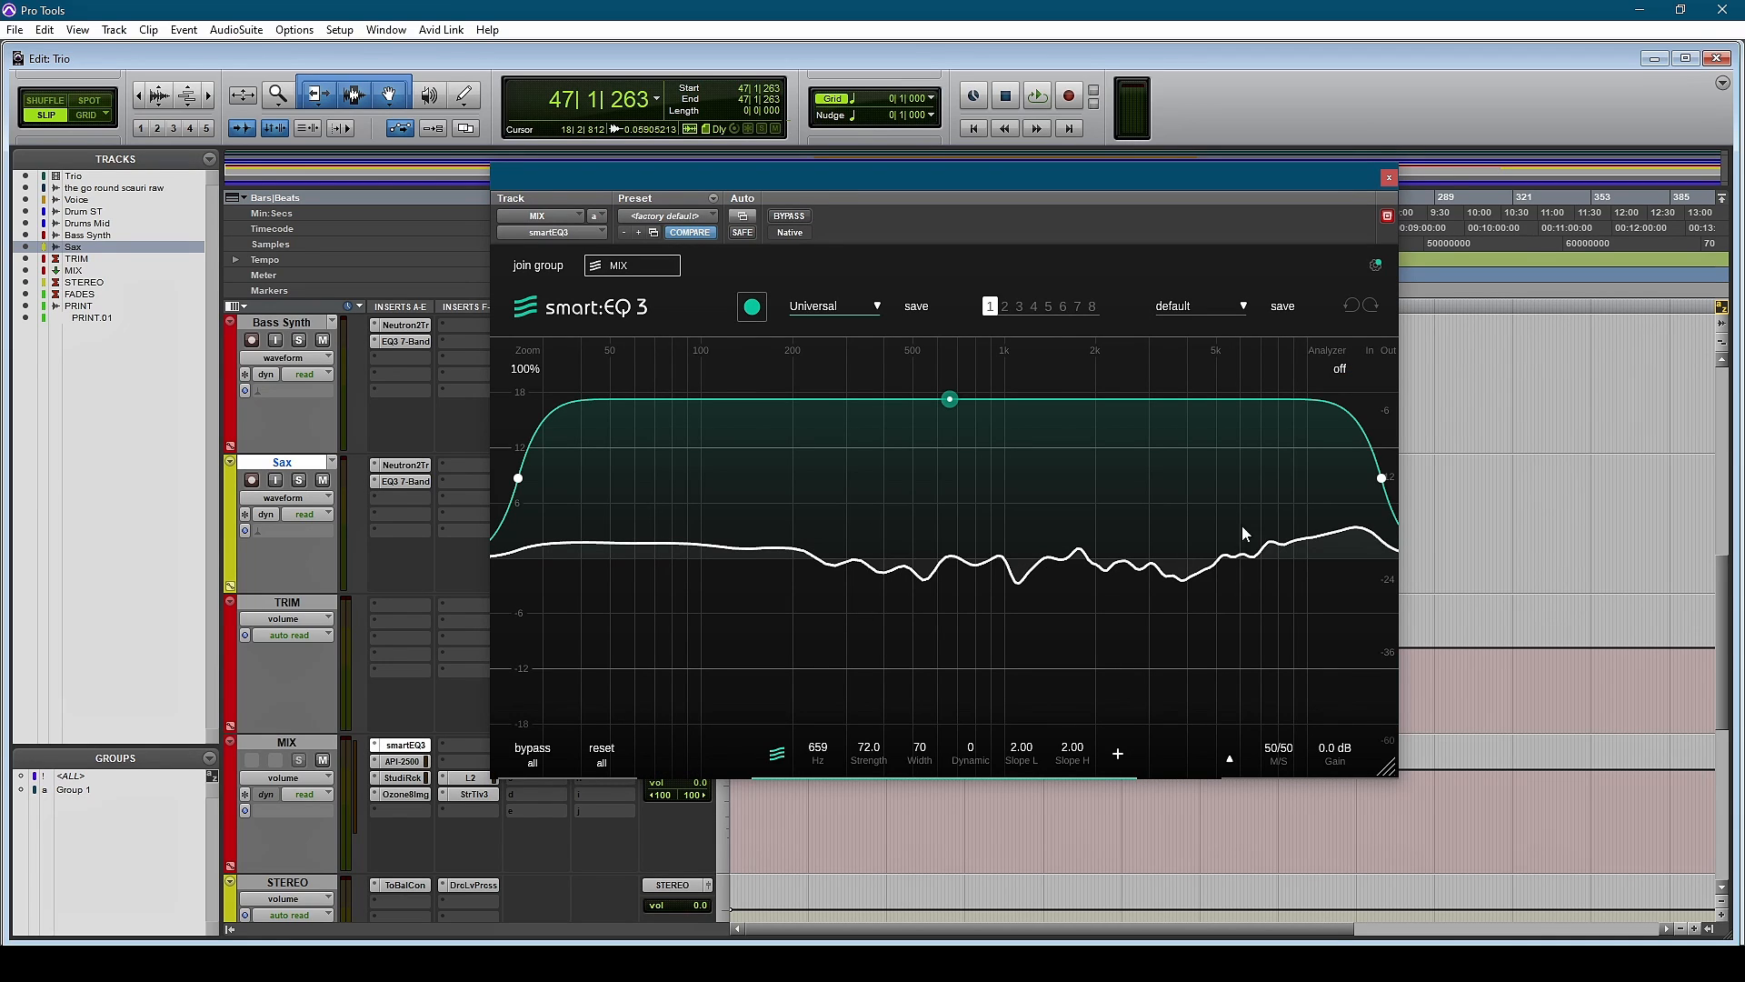
pyautogui.click(1388, 177)
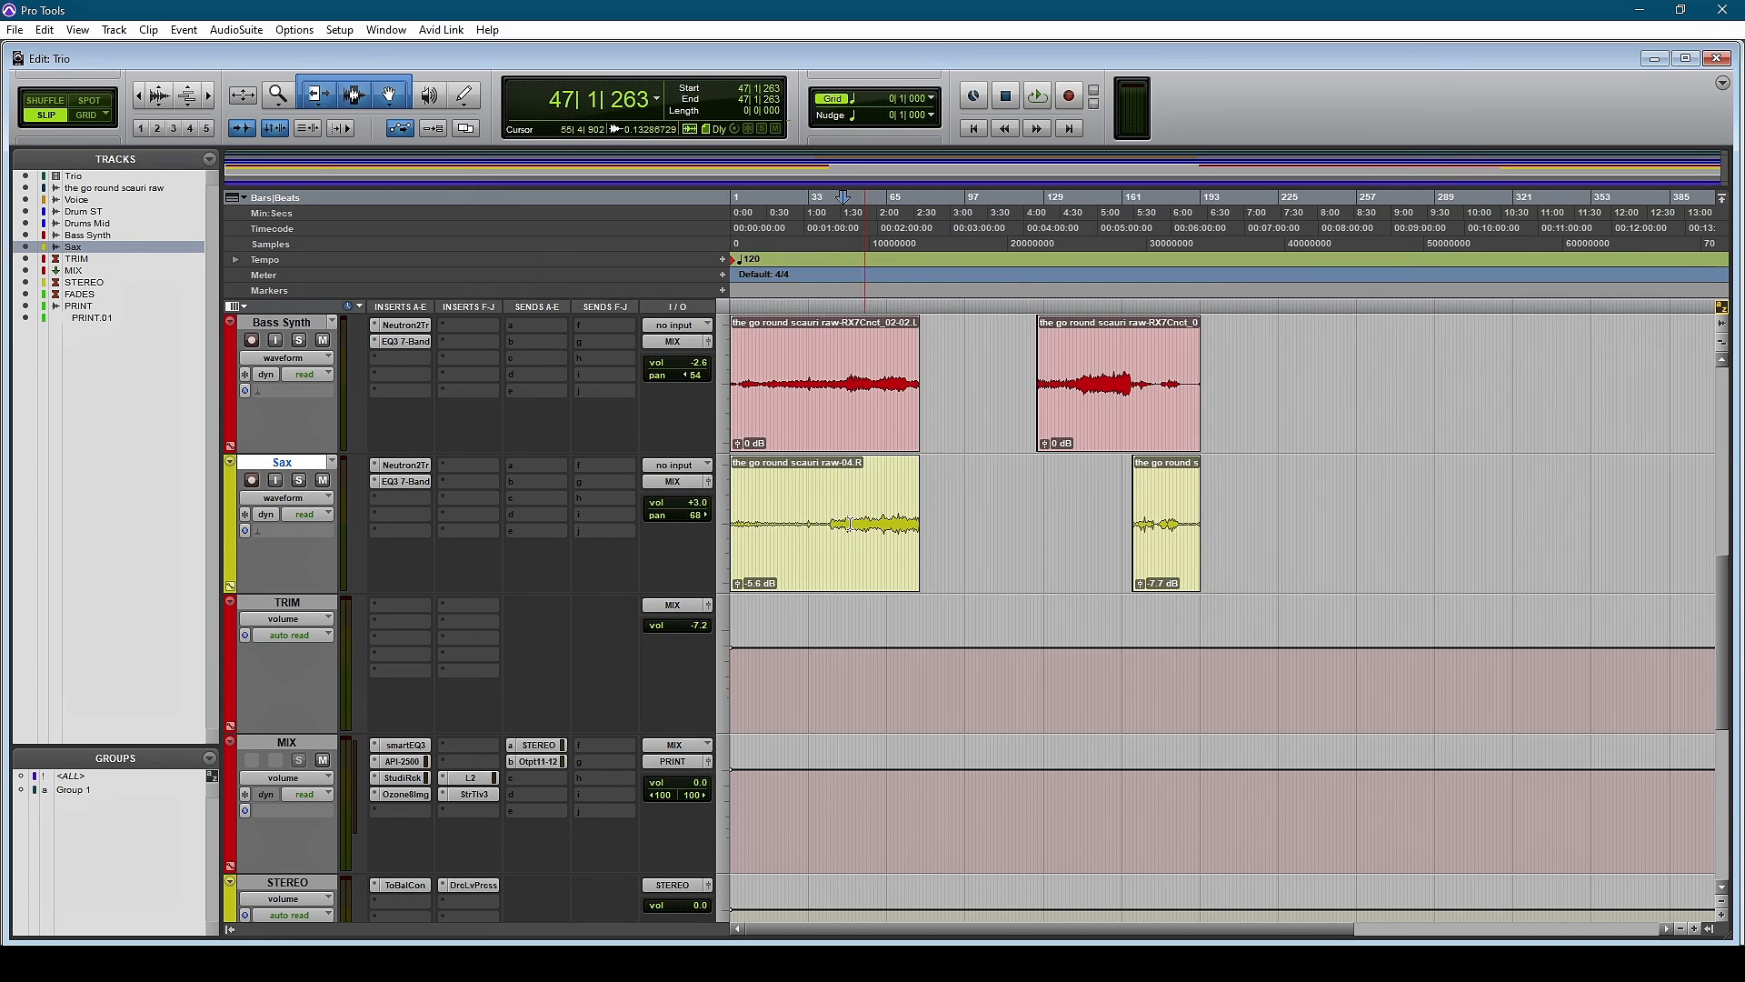
# Step: Inspect the MIX track's StudioRack multiband split and the dry/wet setting of its Abbey Road Plates reverb
pyautogui.click(406, 779)
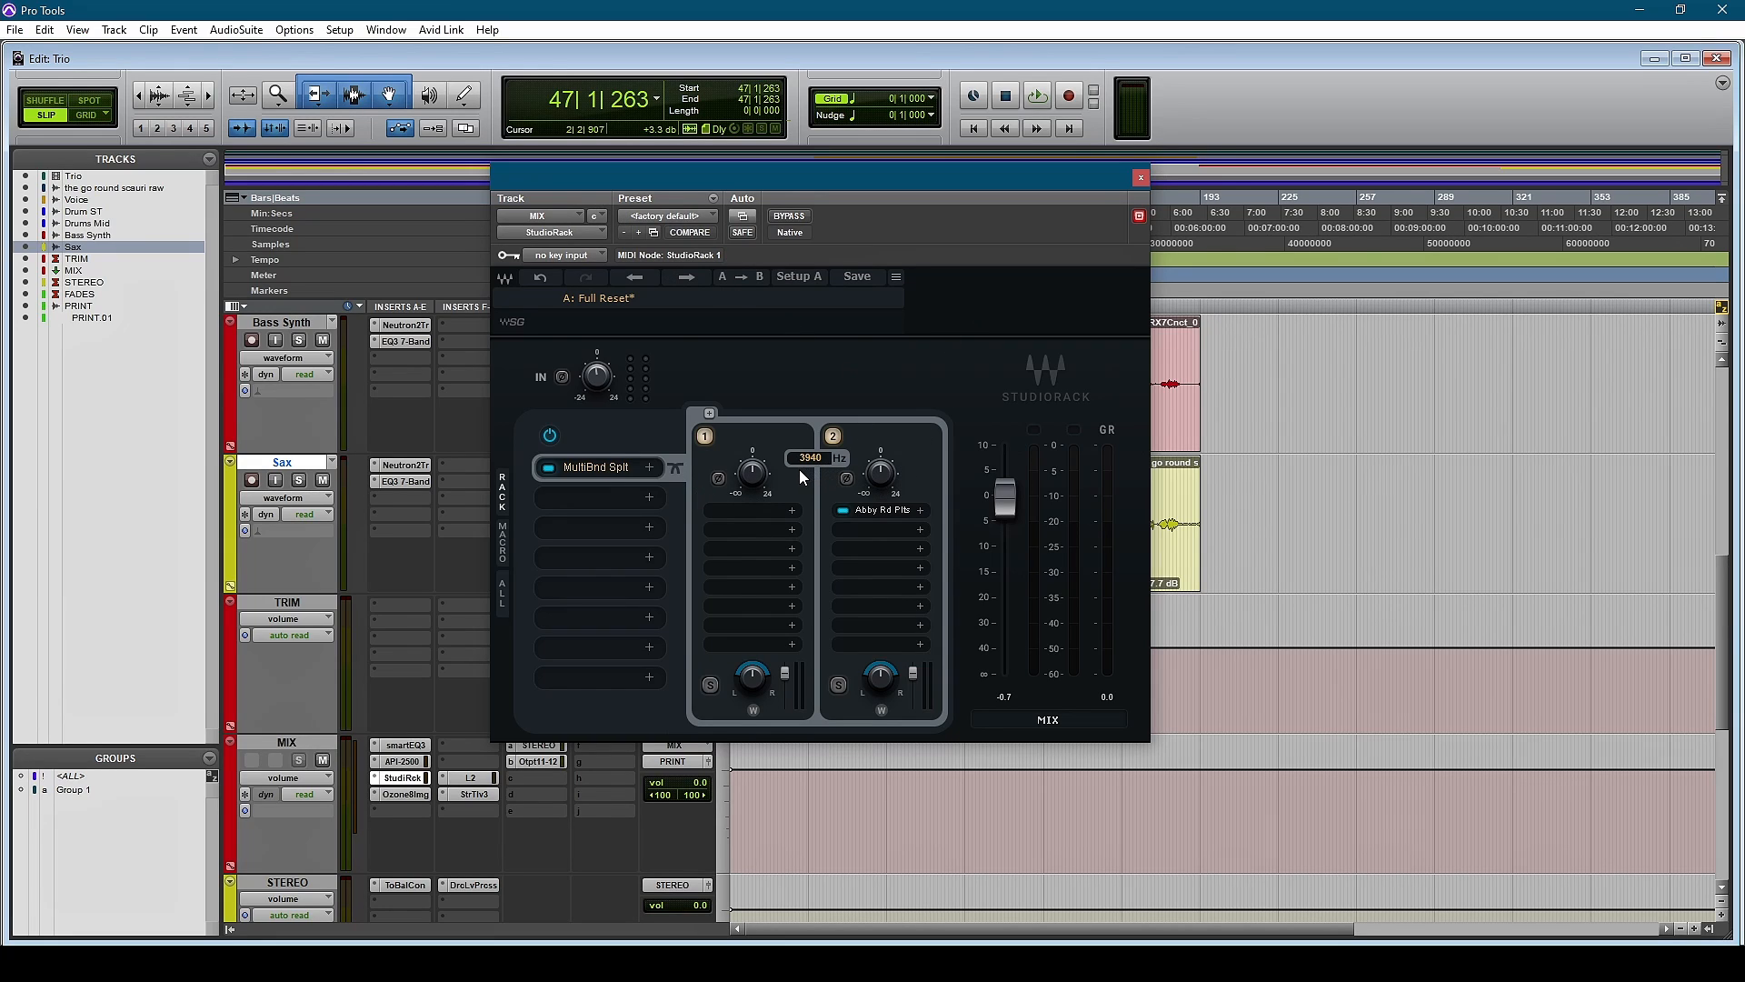
pyautogui.click(871, 510)
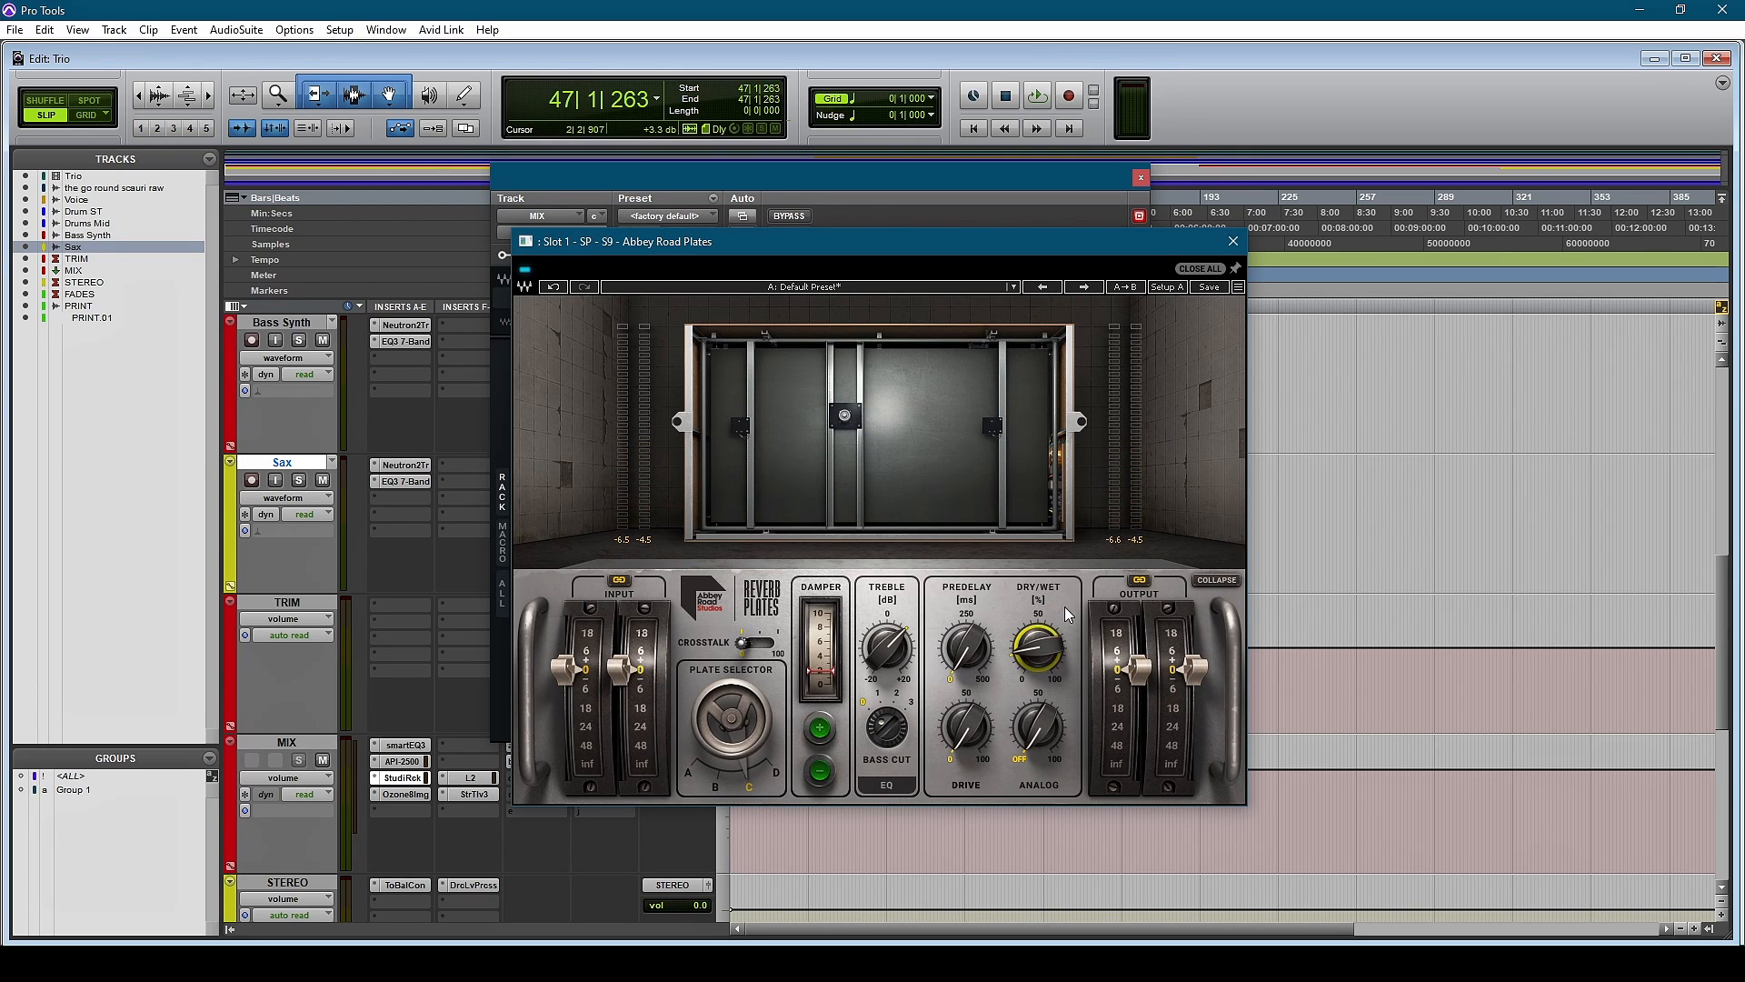
pyautogui.doubleClick(1042, 664)
pyautogui.click(998, 614)
pyautogui.click(1233, 243)
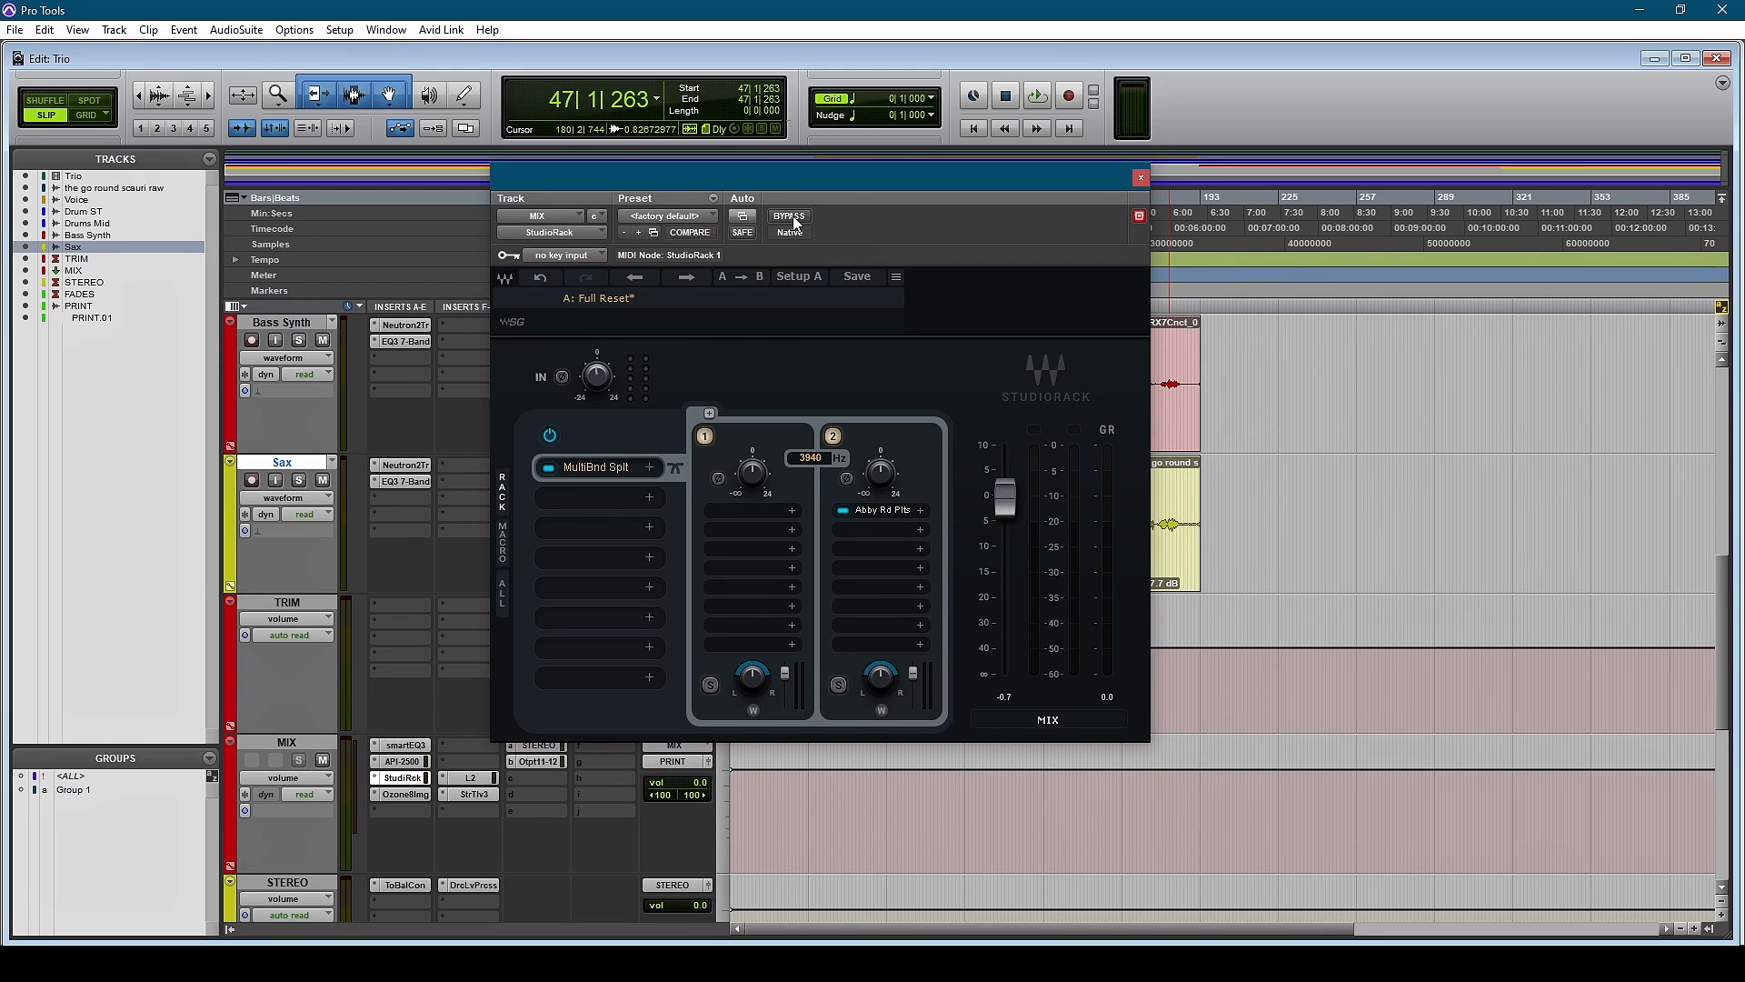
# Step: Play the mix from bar 47 and compare StudioRack bypassed and active, leaving it active
pyautogui.press('space')
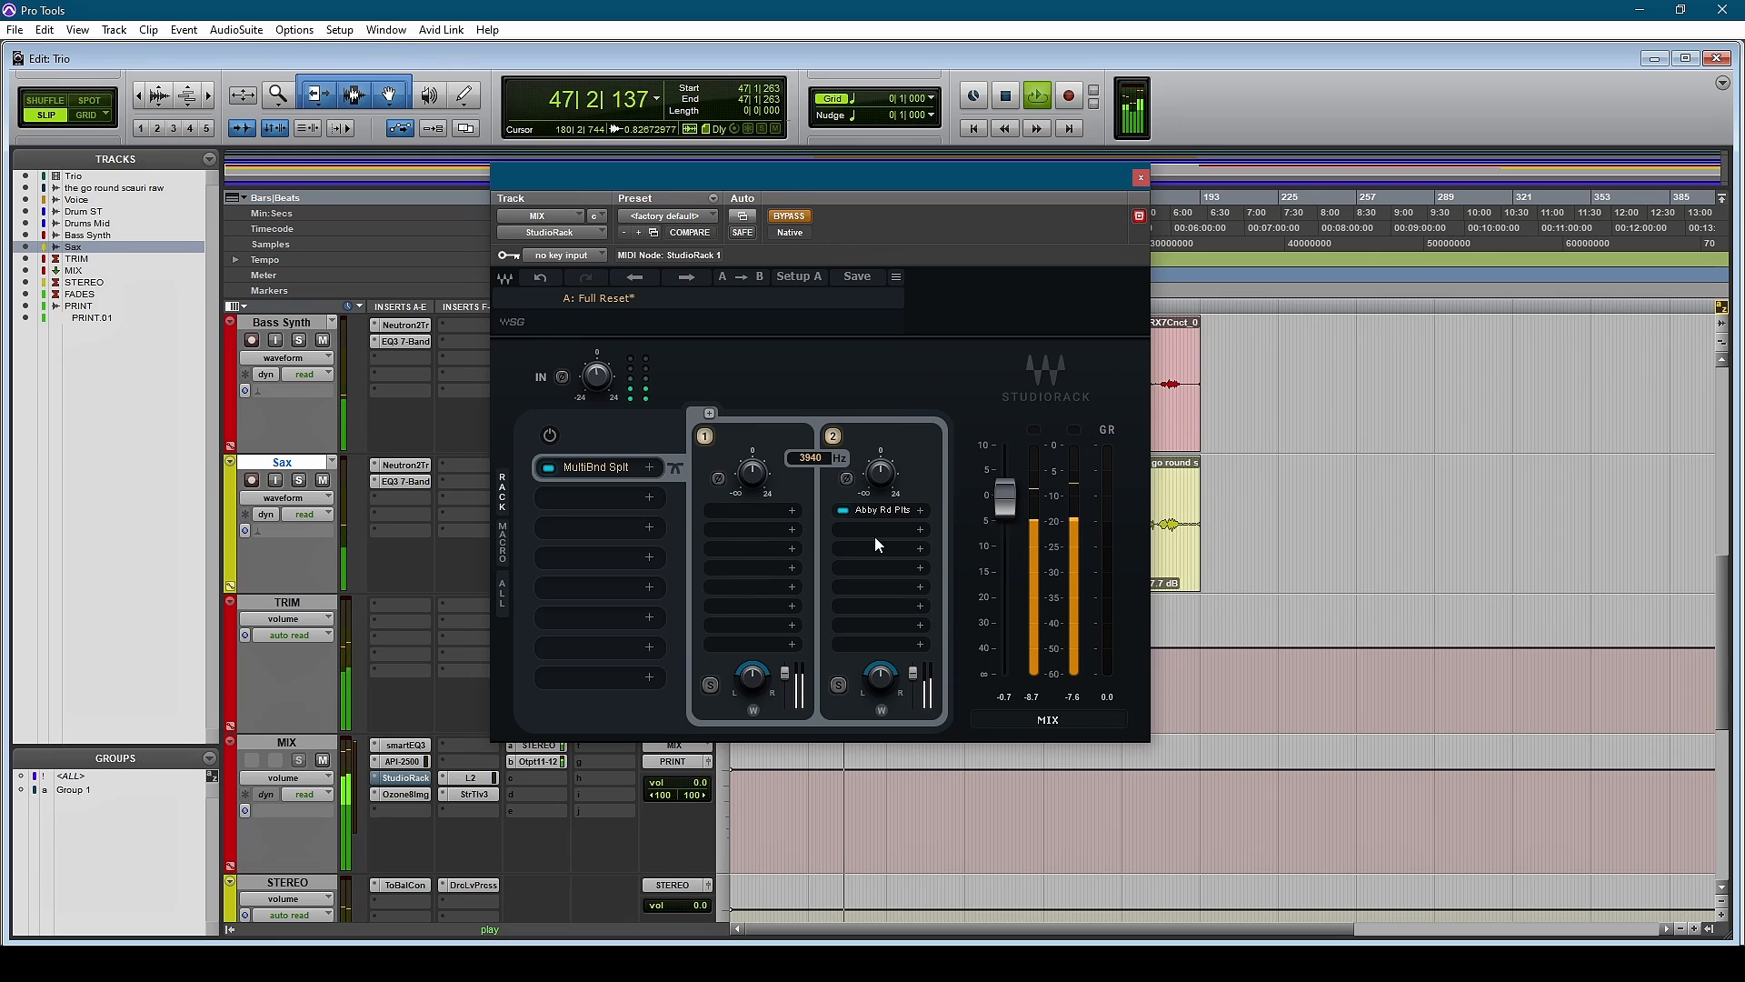
pyautogui.click(788, 218)
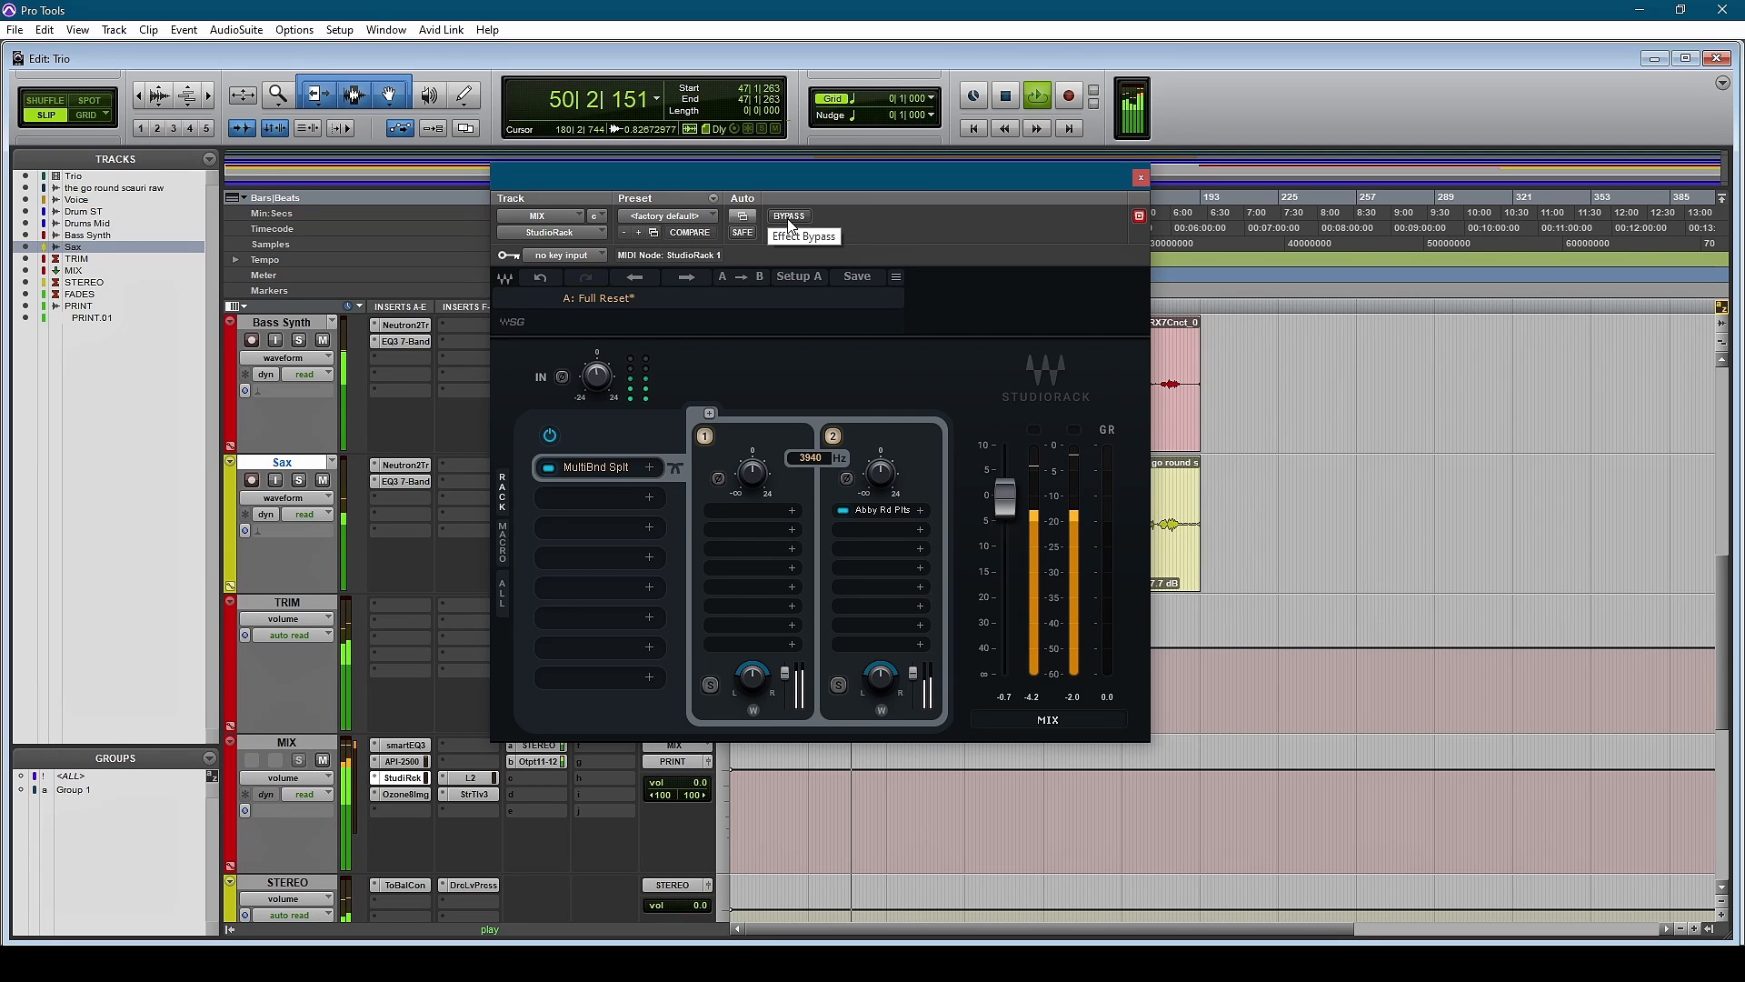
pyautogui.click(789, 218)
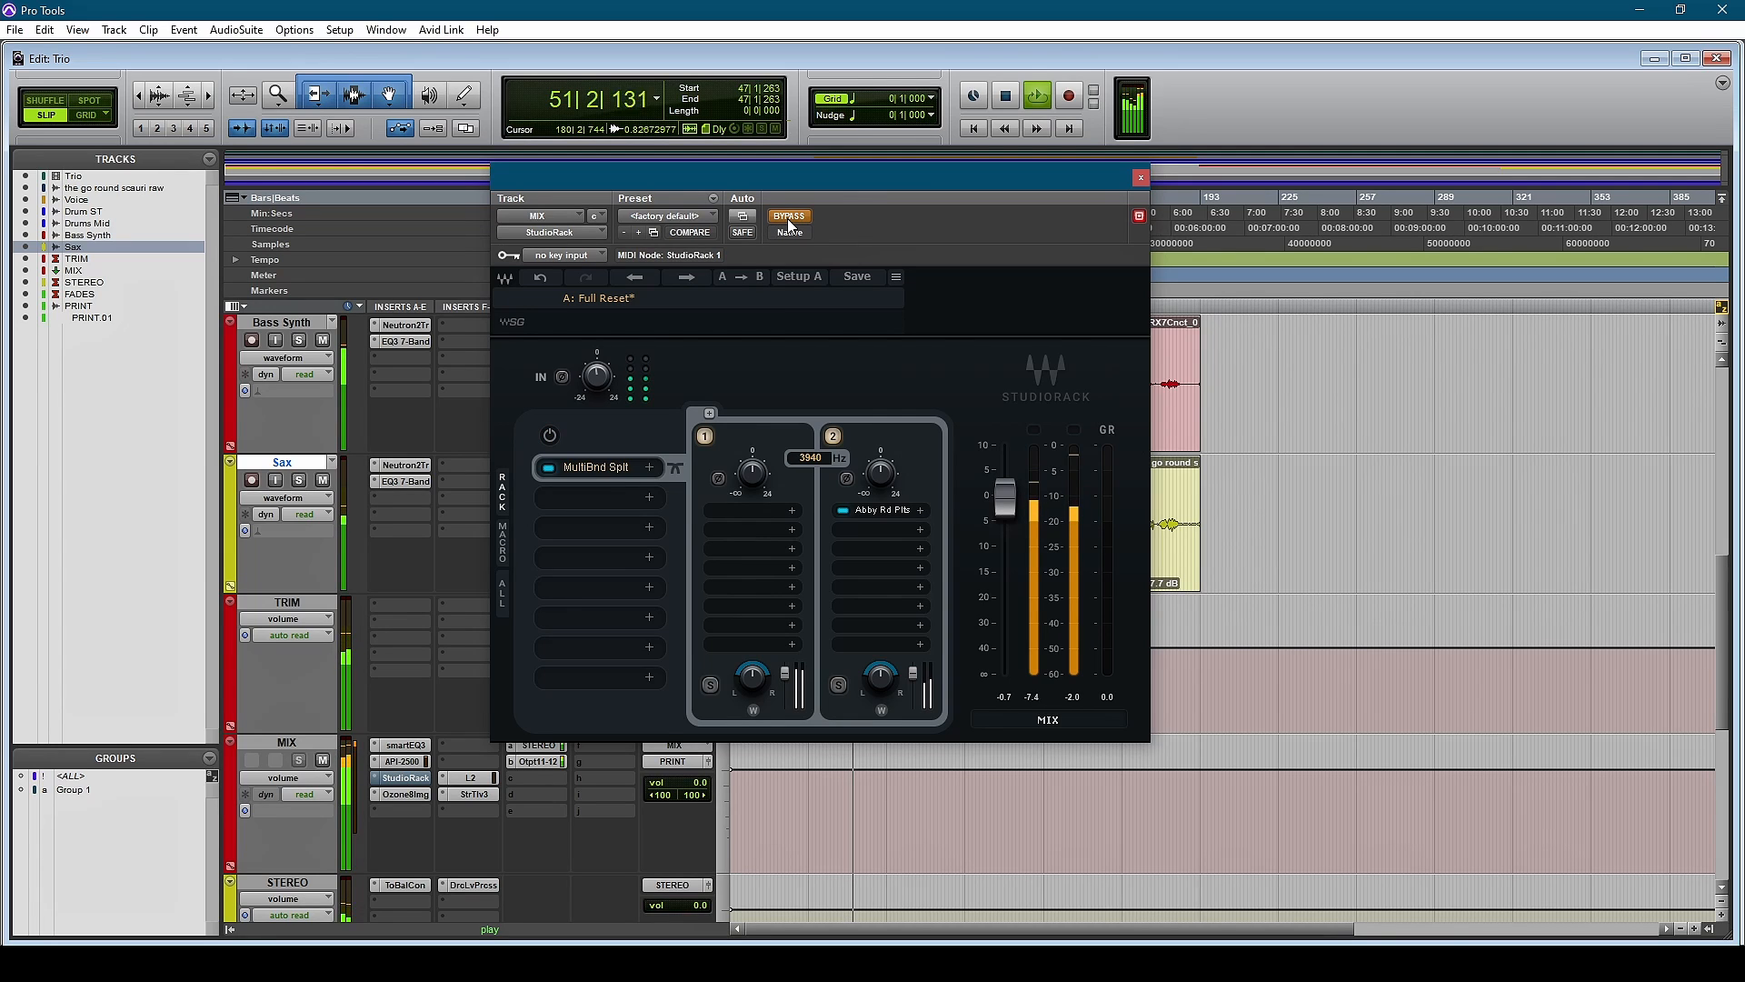
pyautogui.click(788, 218)
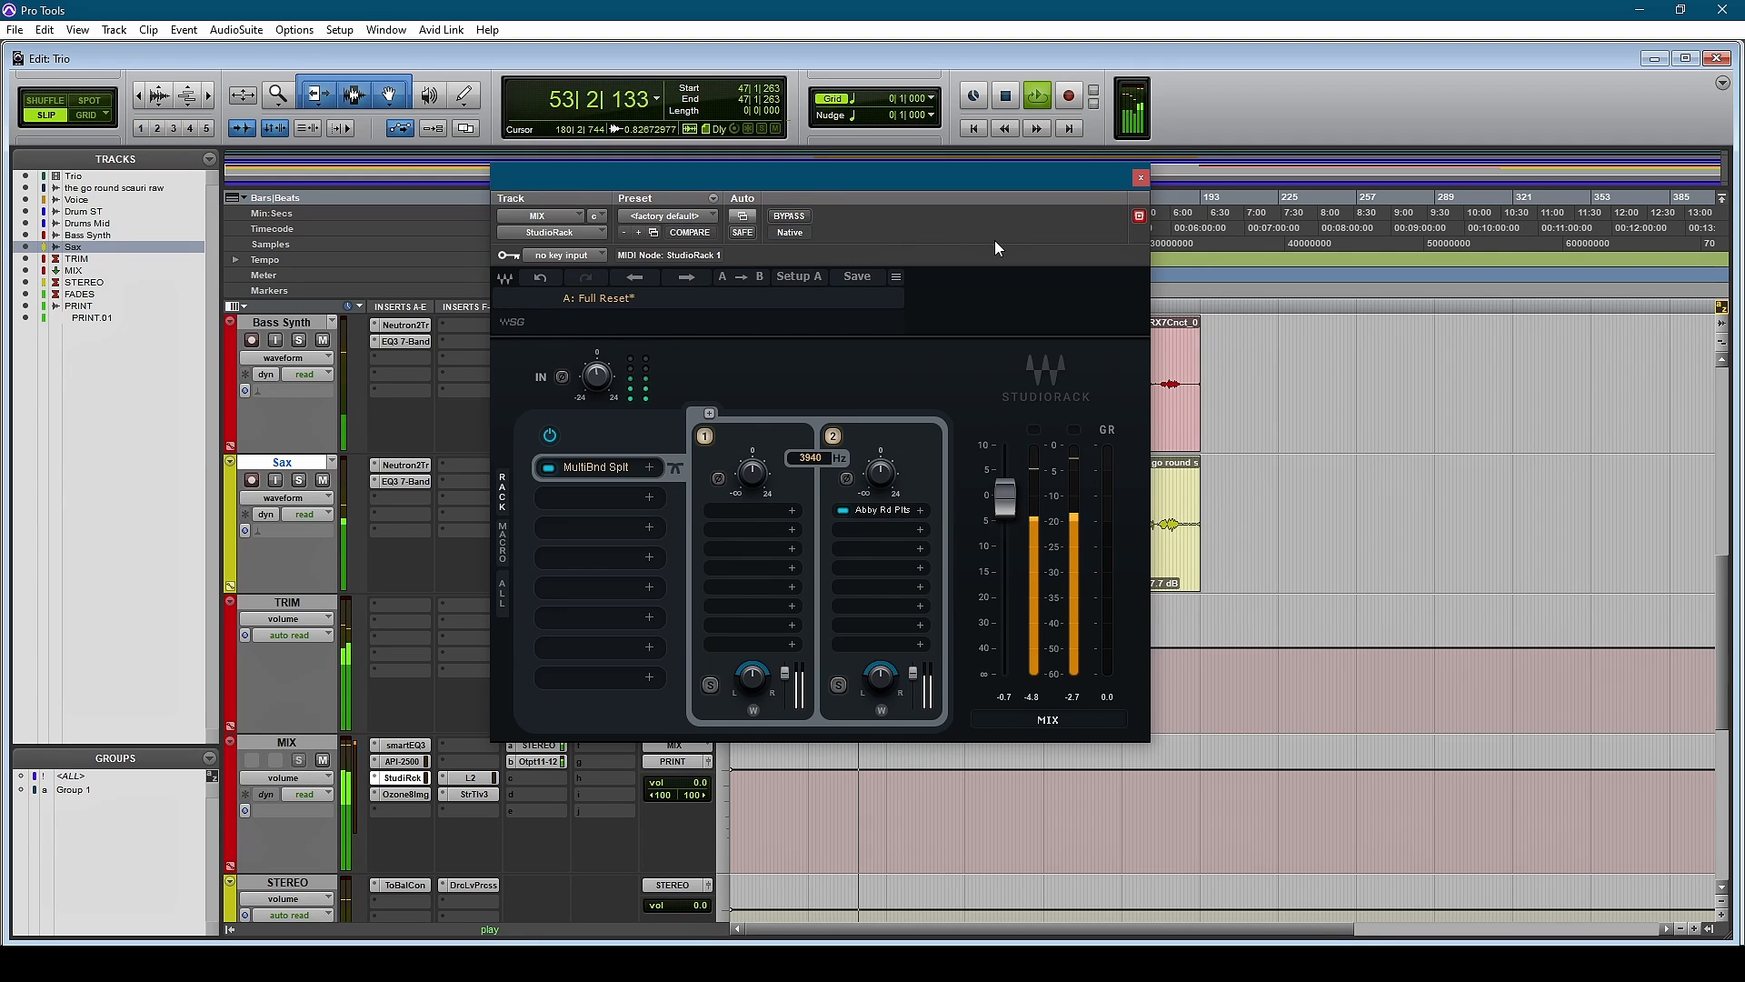
pyautogui.press('space')
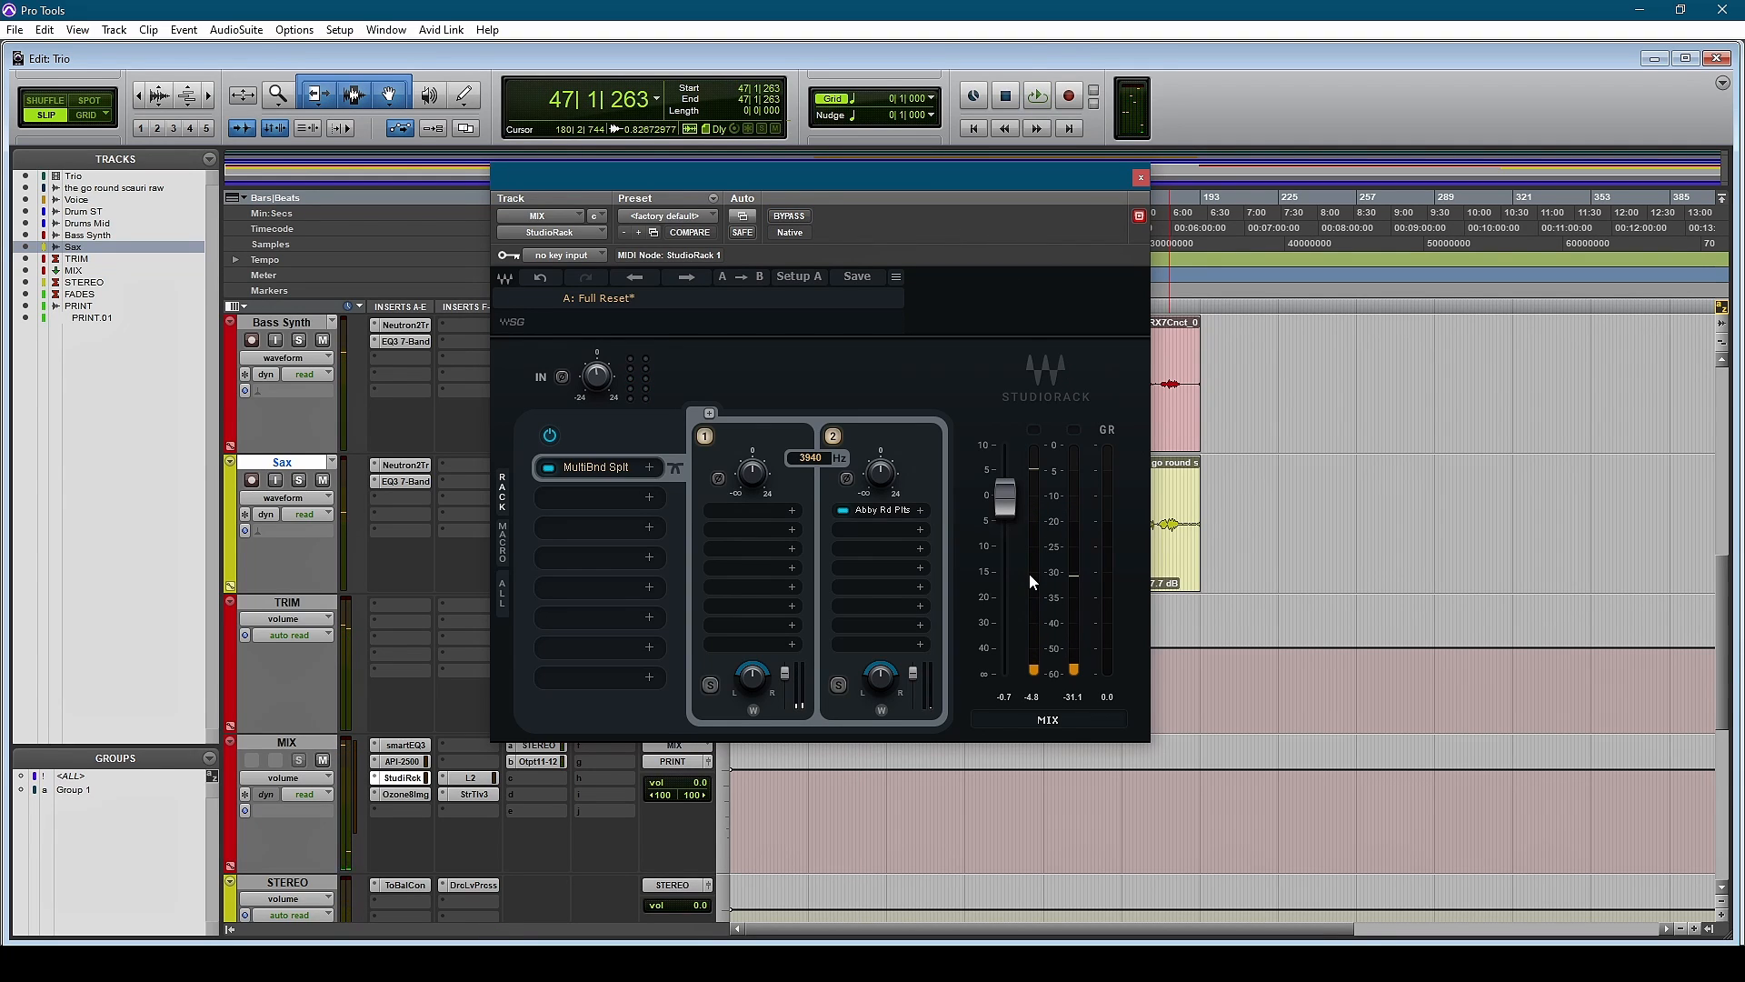